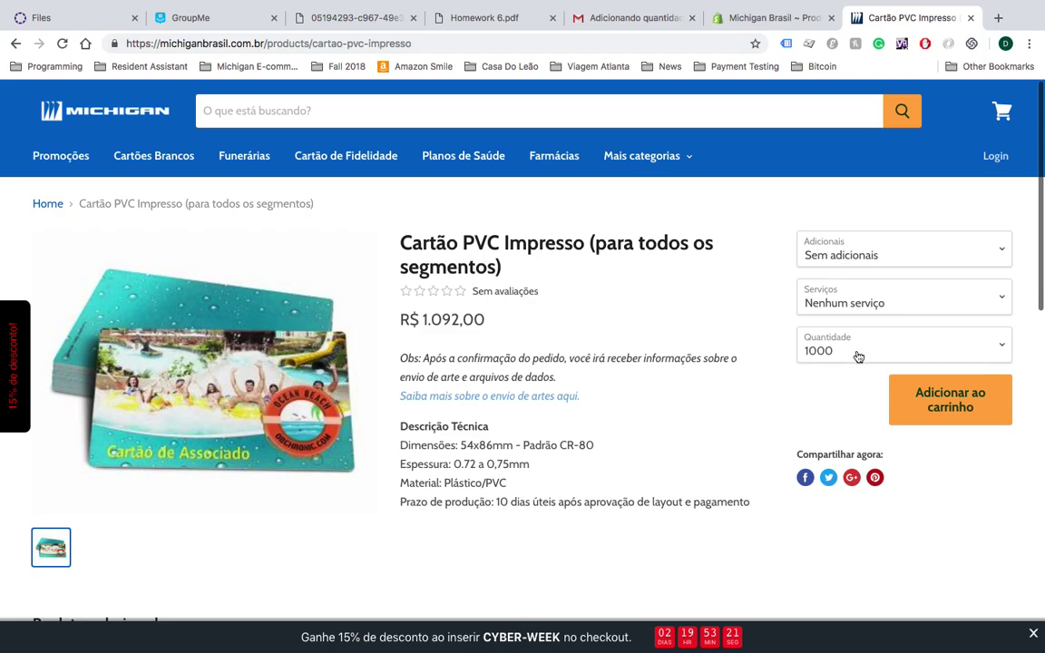
Step: Set the printed PVC card's Quantidade to 2000 and highlight its price to check it
{"action": "left_click", "coordinate": [926, 357]}
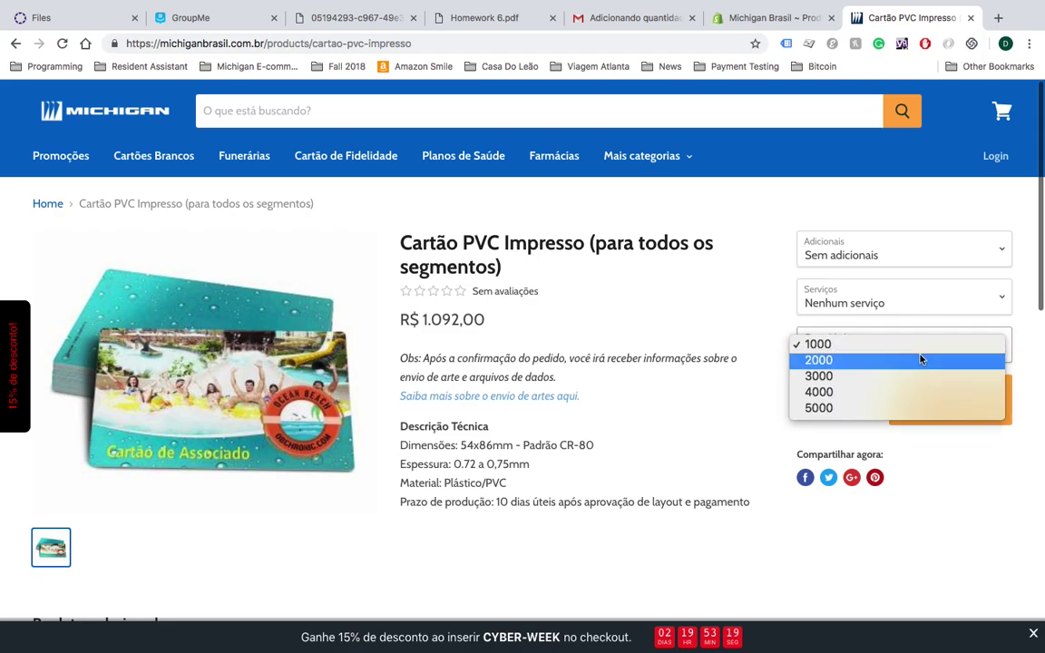
{"action": "left_click", "coordinate": [921, 359]}
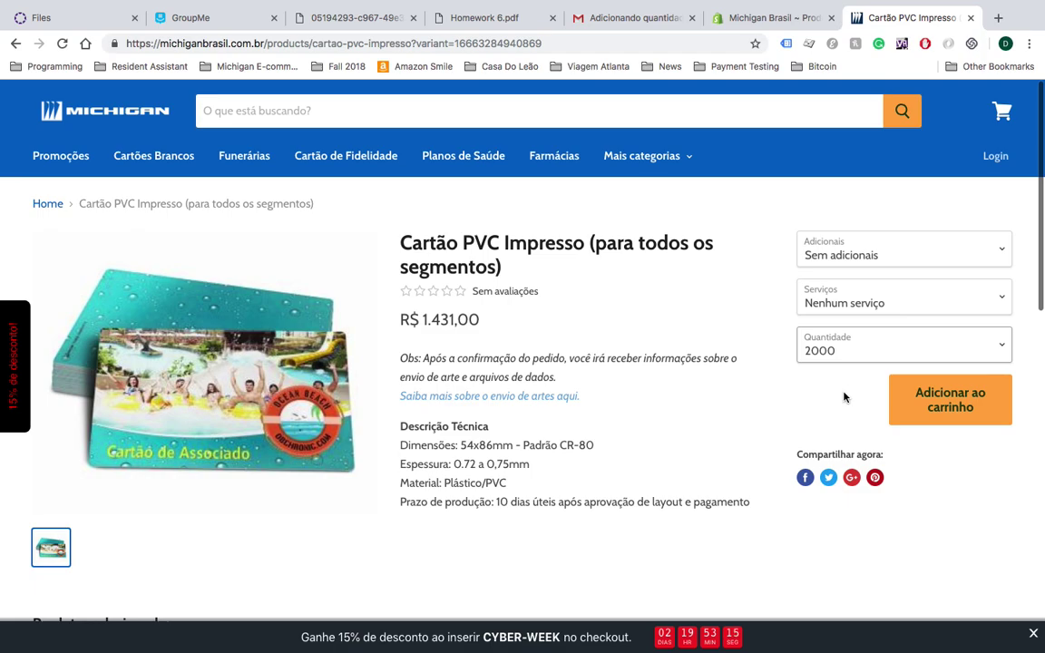
{"action": "left_click_drag", "start_coordinate": [477, 321], "coordinate": [394, 327]}
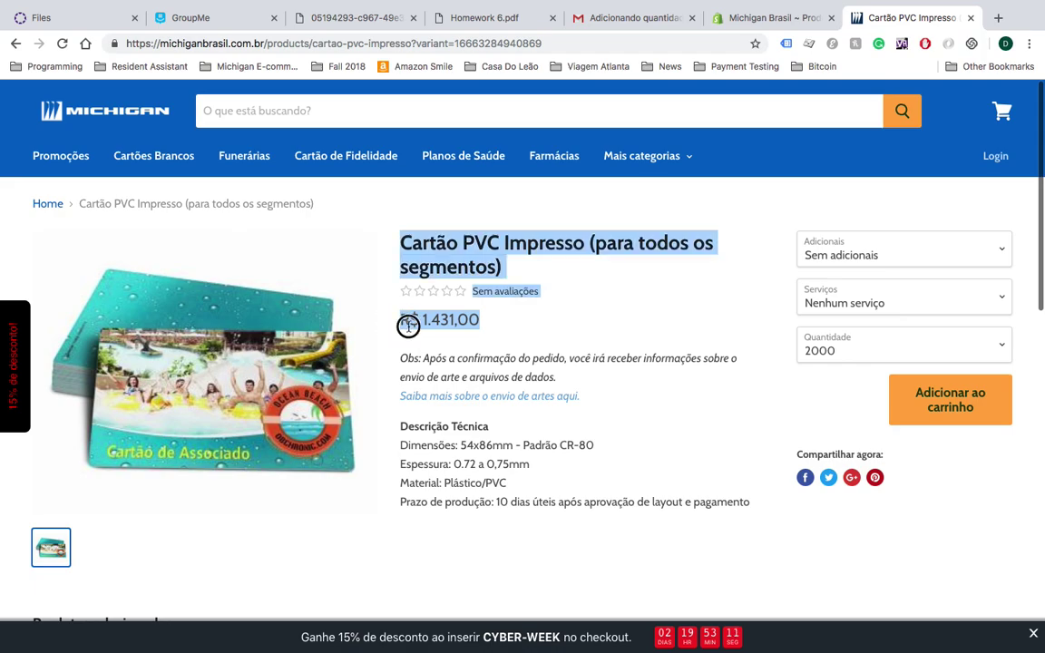
{"action": "left_click", "coordinate": [408, 324]}
Step: Set the printed PVC card's Quantidade back to 1000 and highlight the price for comparison
{"action": "left_click", "coordinate": [817, 338]}
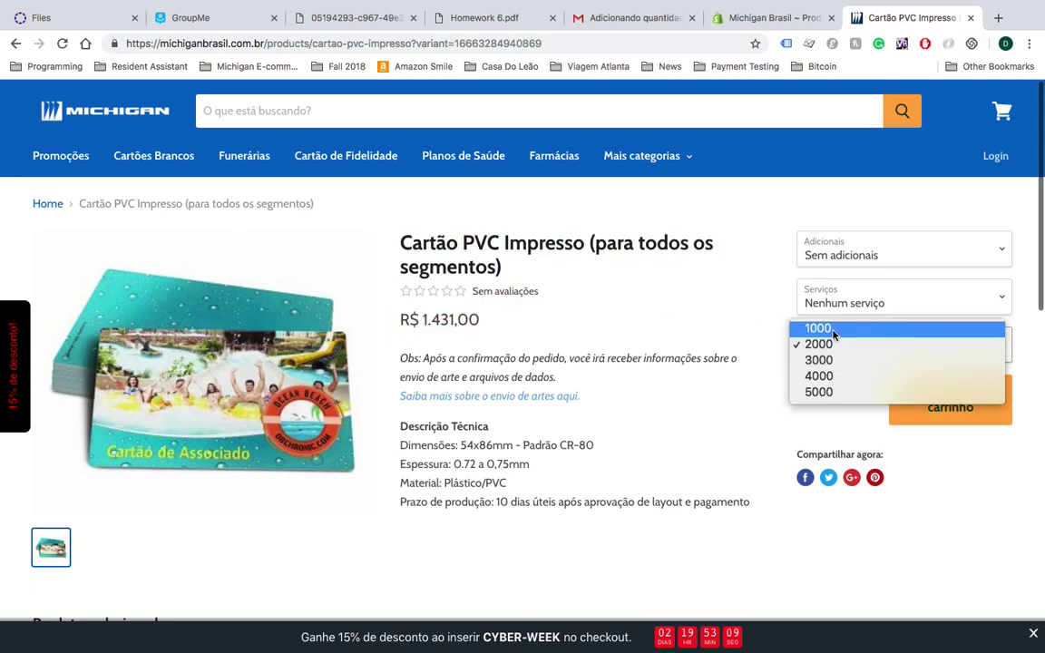
{"action": "left_click", "coordinate": [833, 332]}
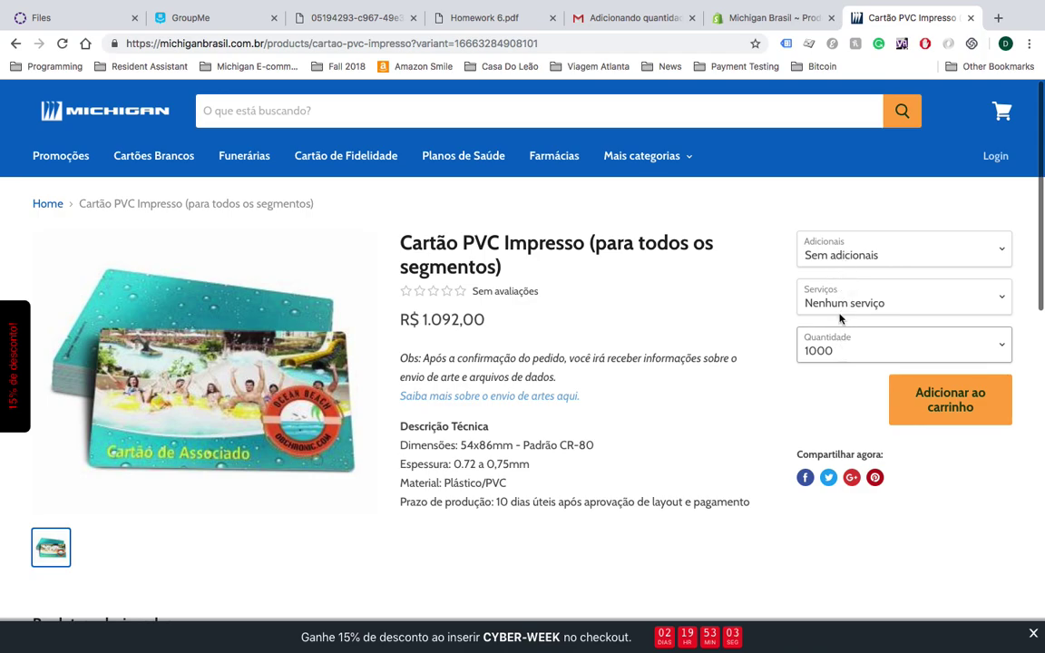
{"action": "left_click_drag", "start_coordinate": [487, 320], "coordinate": [398, 321]}
{"action": "left_click", "coordinate": [665, 319]}
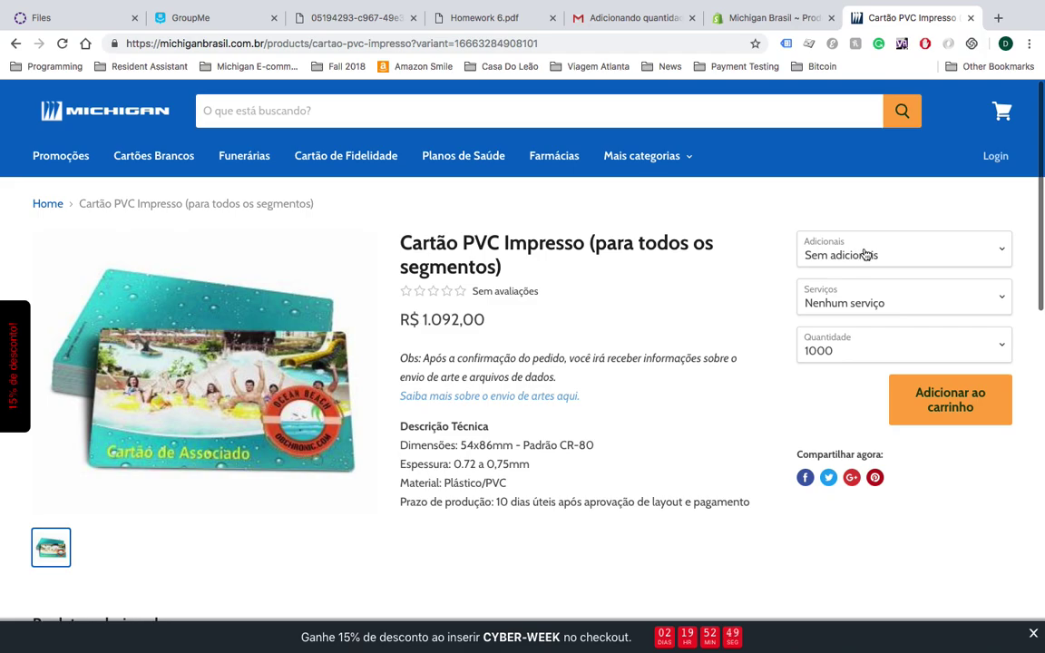
Step: Set Adicionais to Código de Barras for the printed PVC card and review the other add-on choices
{"action": "left_click", "coordinate": [865, 253]}
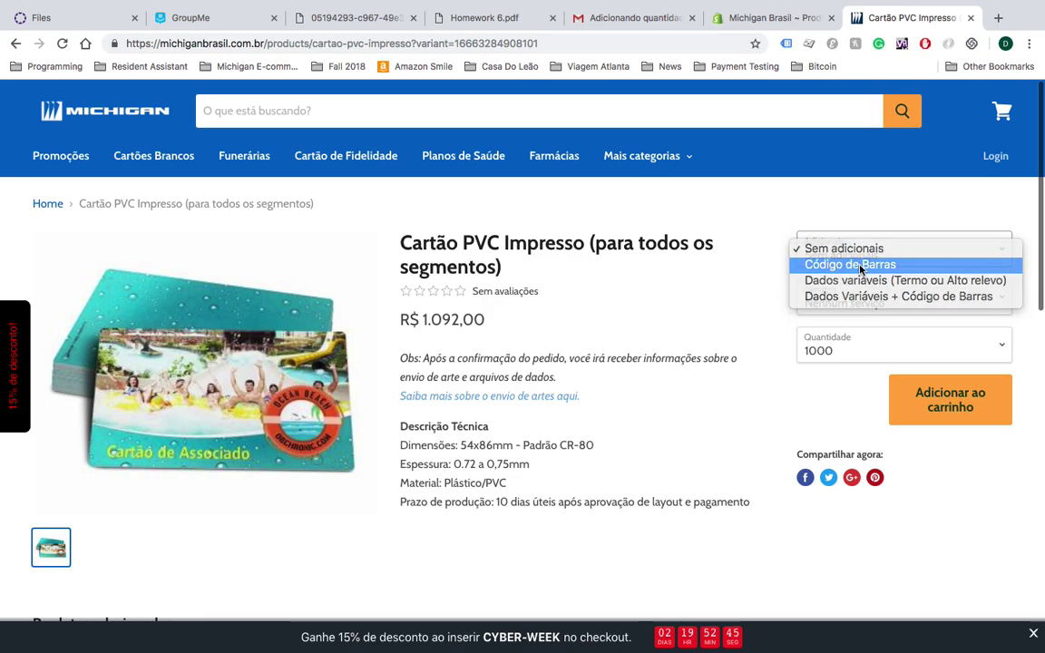
{"action": "left_click", "coordinate": [860, 266]}
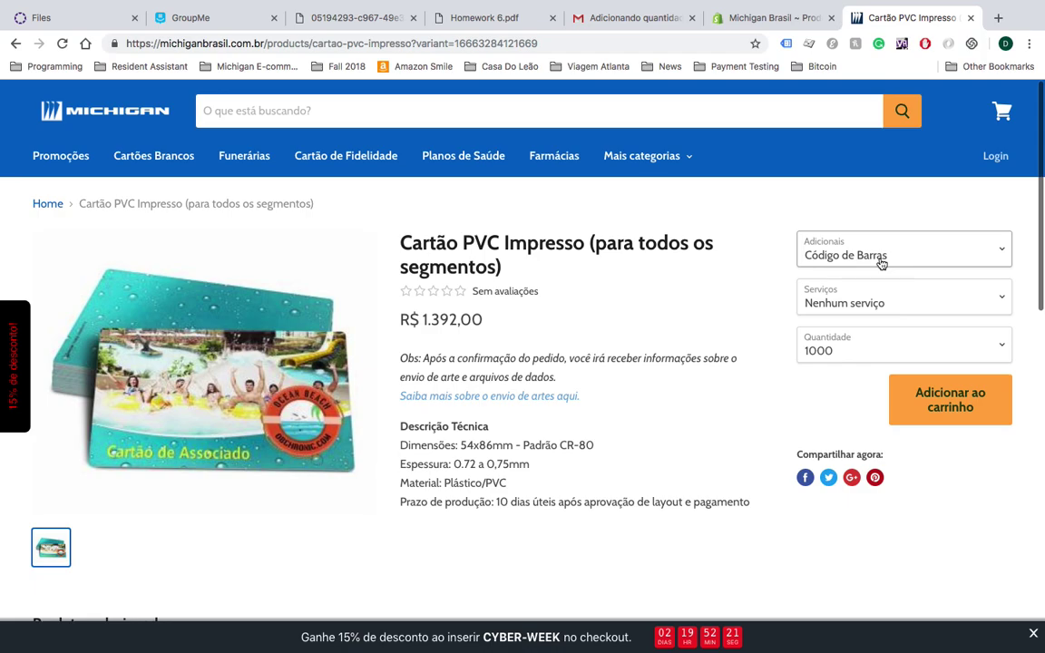
{"action": "left_click", "coordinate": [970, 245]}
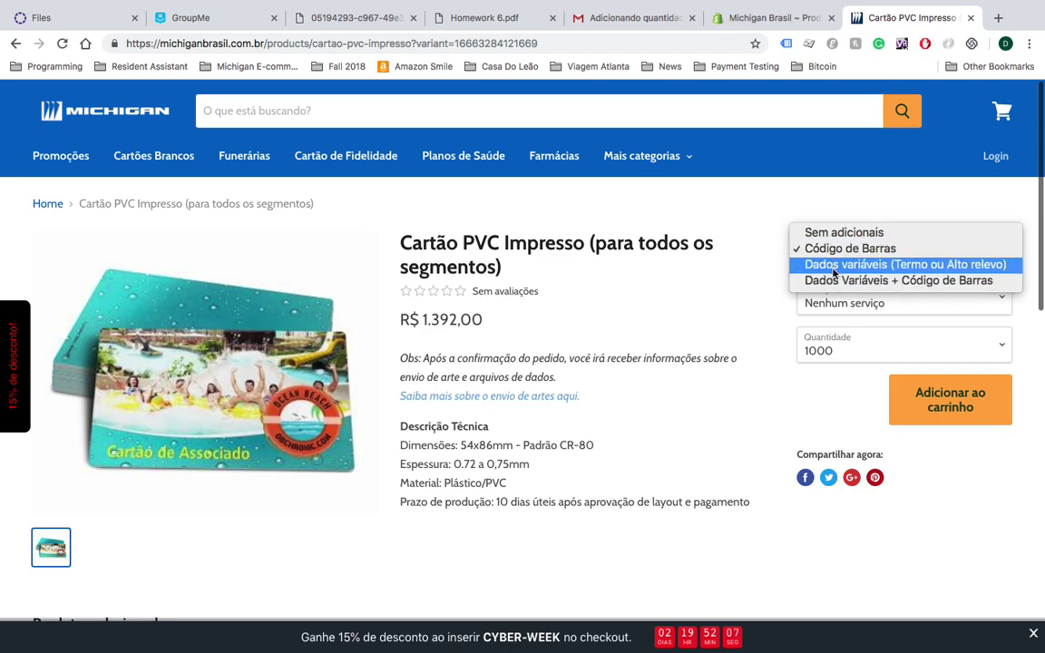
{"action": "left_click", "coordinate": [685, 274]}
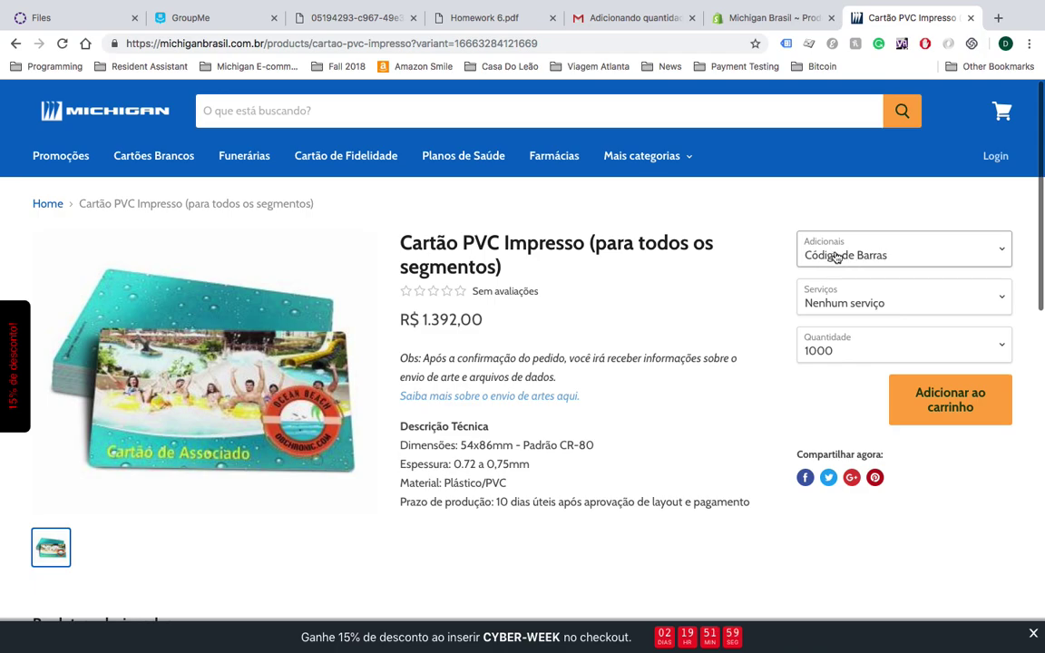
Step: Review the Serviços and Quantidade choices offered for the printed PVC card
{"action": "left_click", "coordinate": [826, 301]}
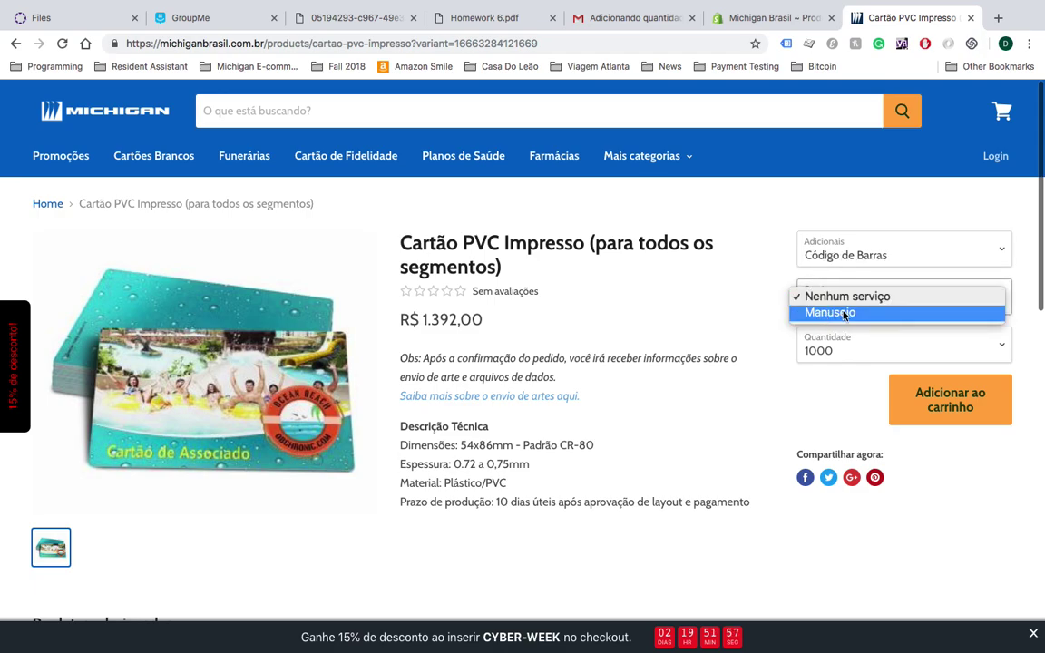
{"action": "left_click", "coordinate": [822, 345]}
{"action": "left_click", "coordinate": [823, 348]}
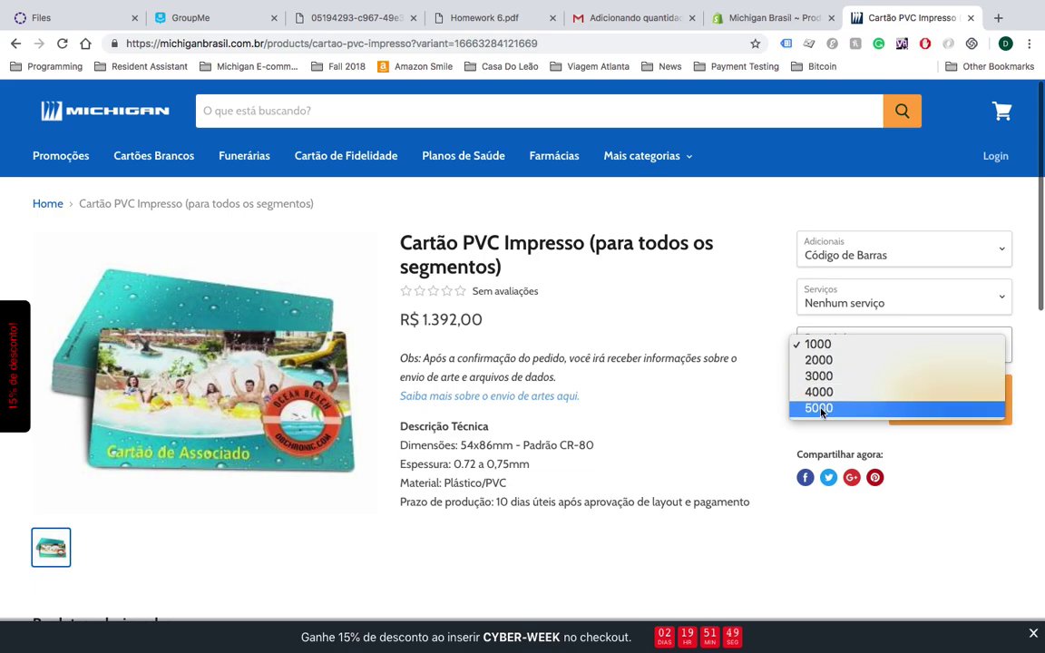
{"action": "left_click", "coordinate": [773, 349]}
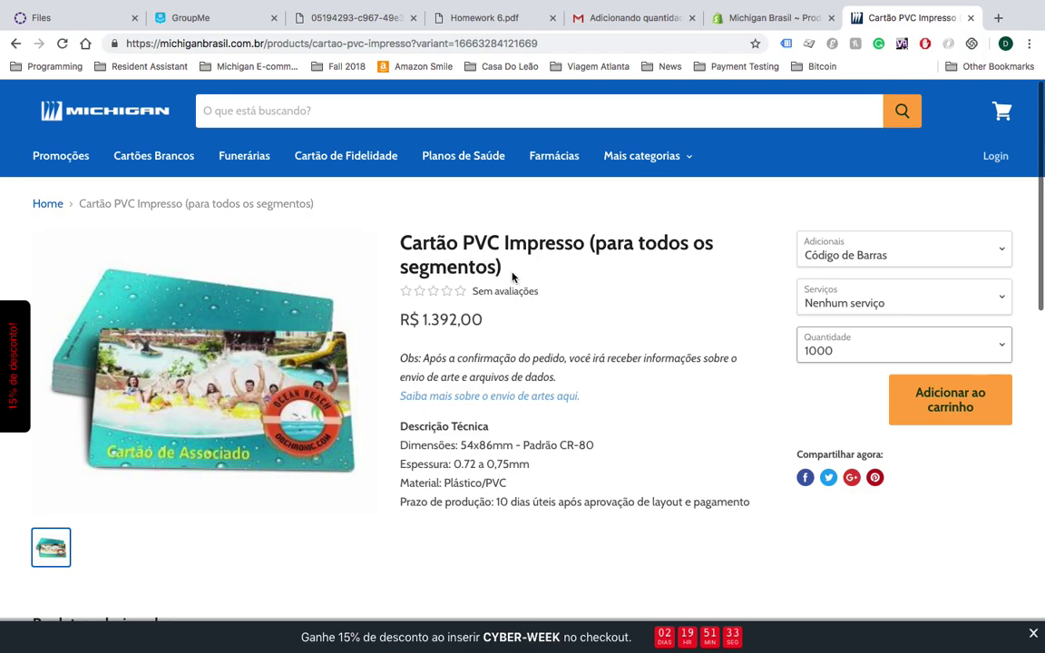
{"action": "left_click", "coordinate": [484, 321]}
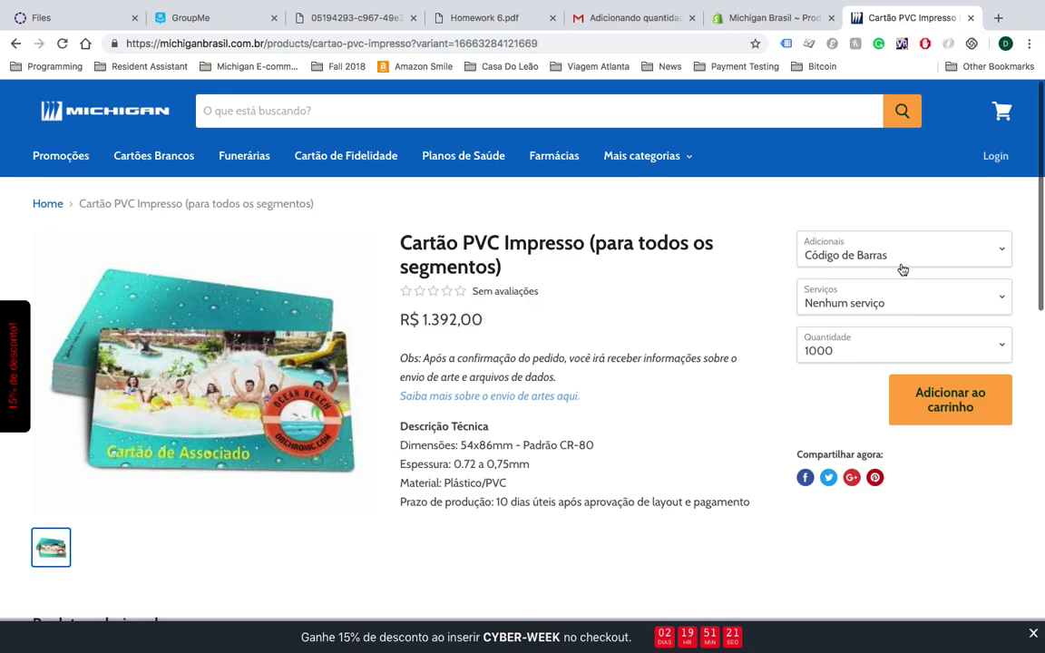
{"action": "left_click", "coordinate": [903, 296]}
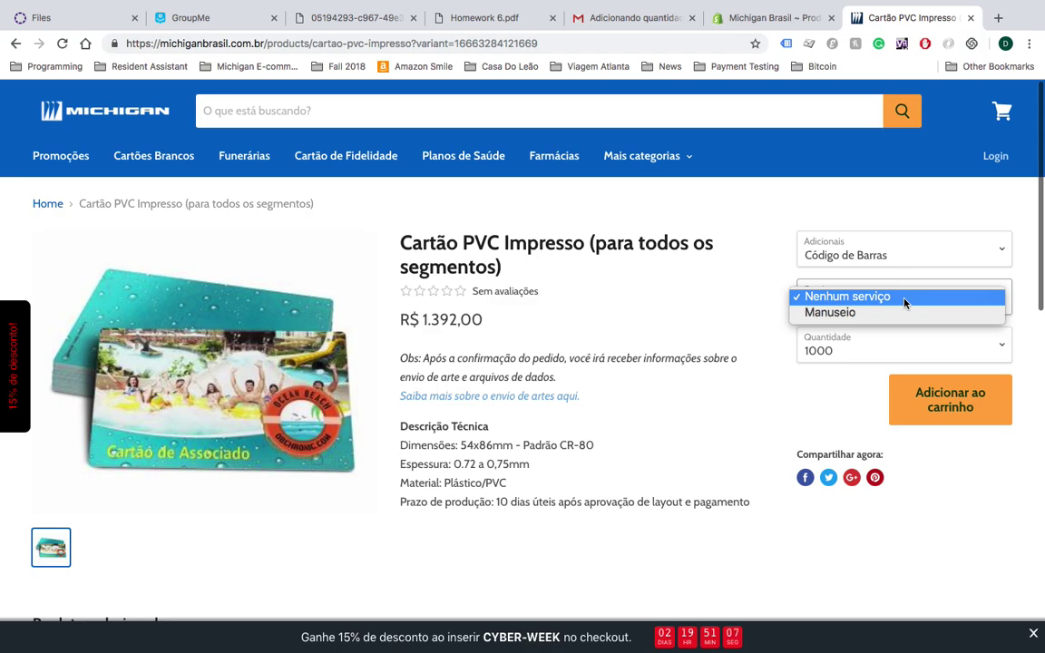
{"action": "left_click", "coordinate": [786, 384]}
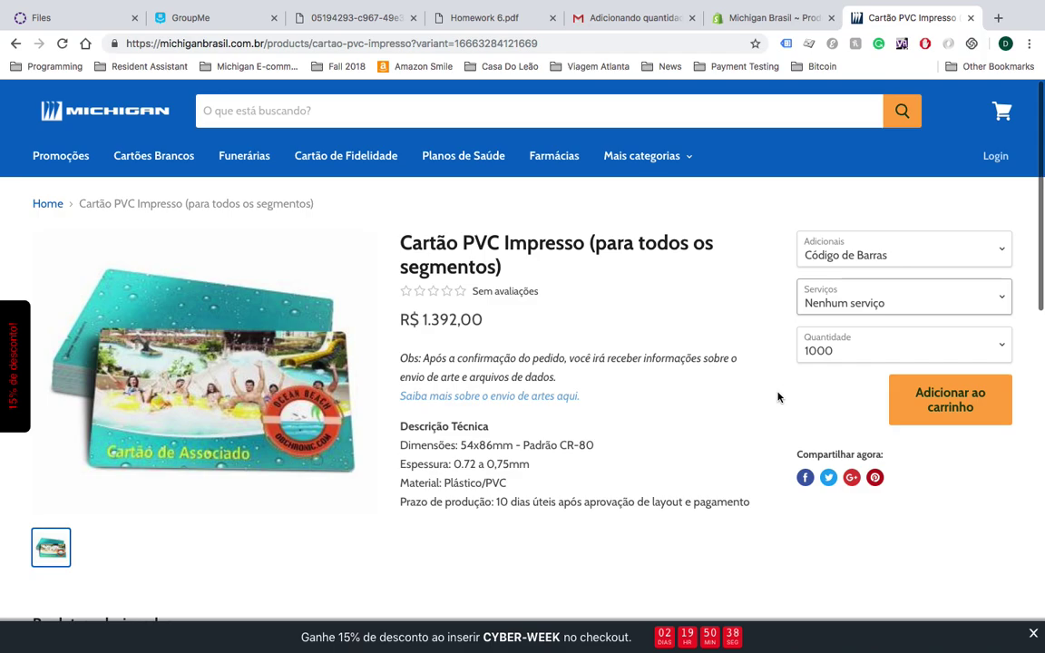
Step: Open the product Cartão de Fidelidade com Tarja Magnética Lo-Co para Farmácias from the Cartão de Fidelidade collection
{"action": "left_click", "coordinate": [341, 157]}
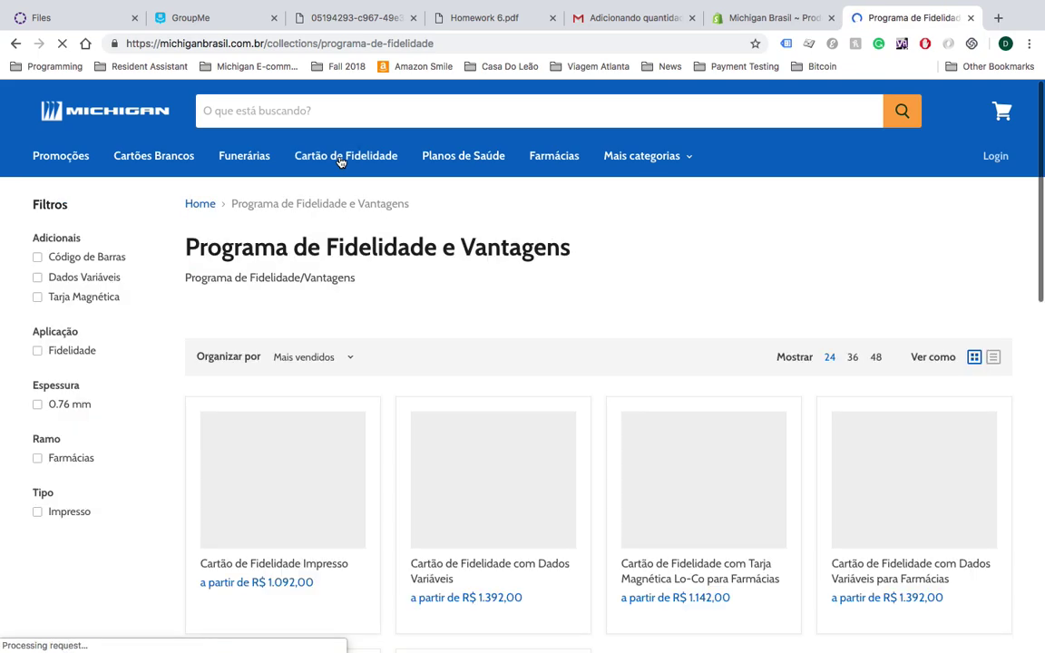
{"action": "scroll", "coordinate": [544, 237], "scroll_direction": "down", "scroll_amount": 2}
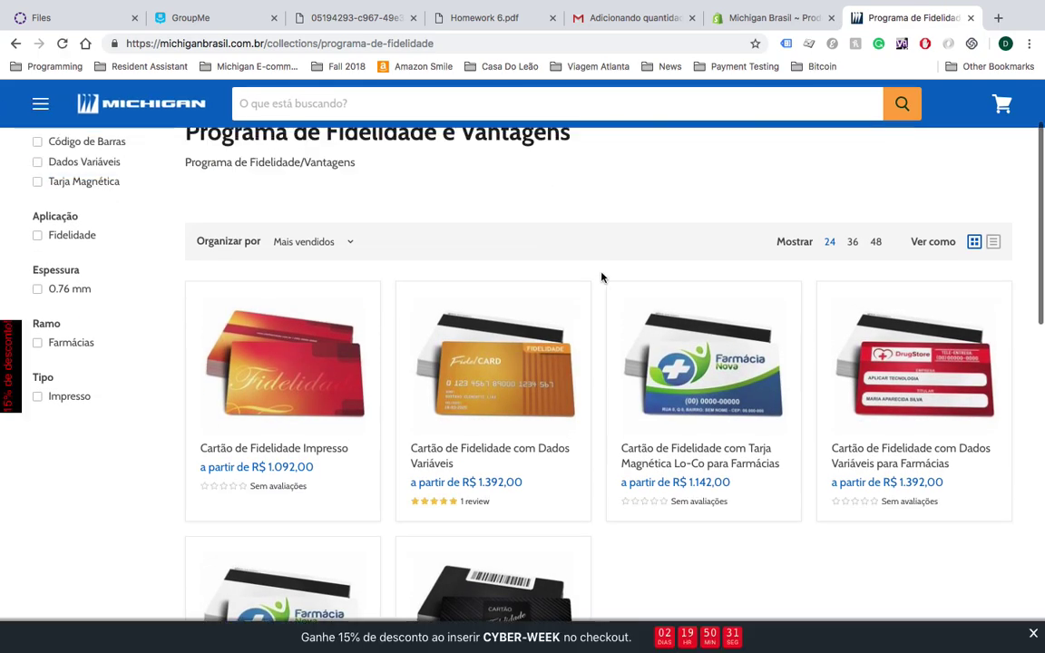
{"action": "left_click", "coordinate": [687, 451]}
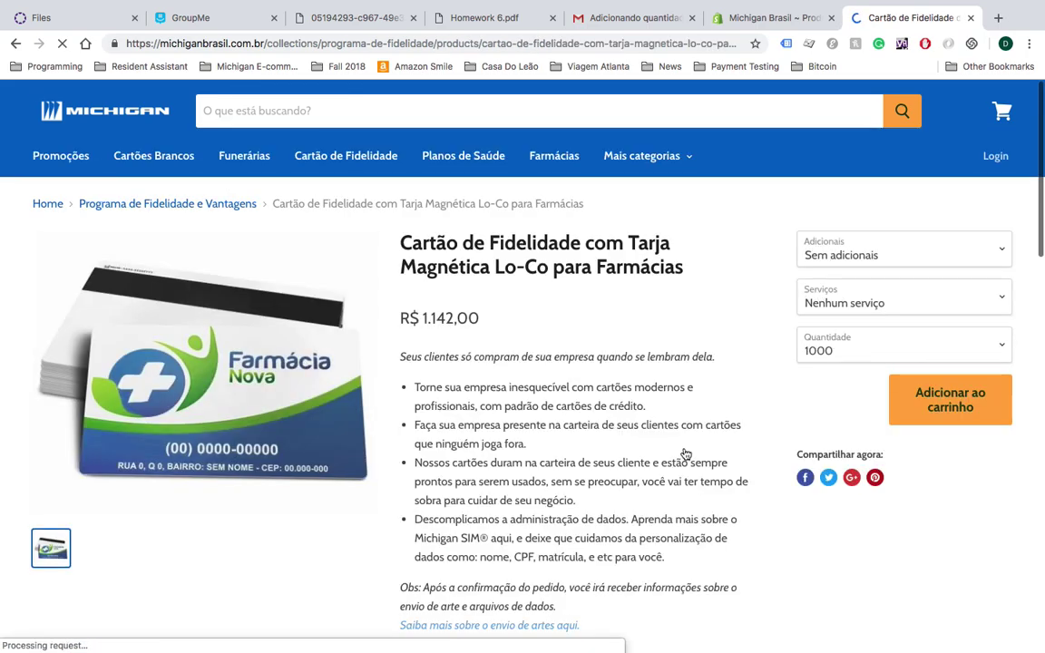
Step: Examine the Adicionais, Serviços and Quantidade choices of the magnetic-stripe pharmacy loyalty card and highlight its product title
{"action": "left_click", "coordinate": [899, 252]}
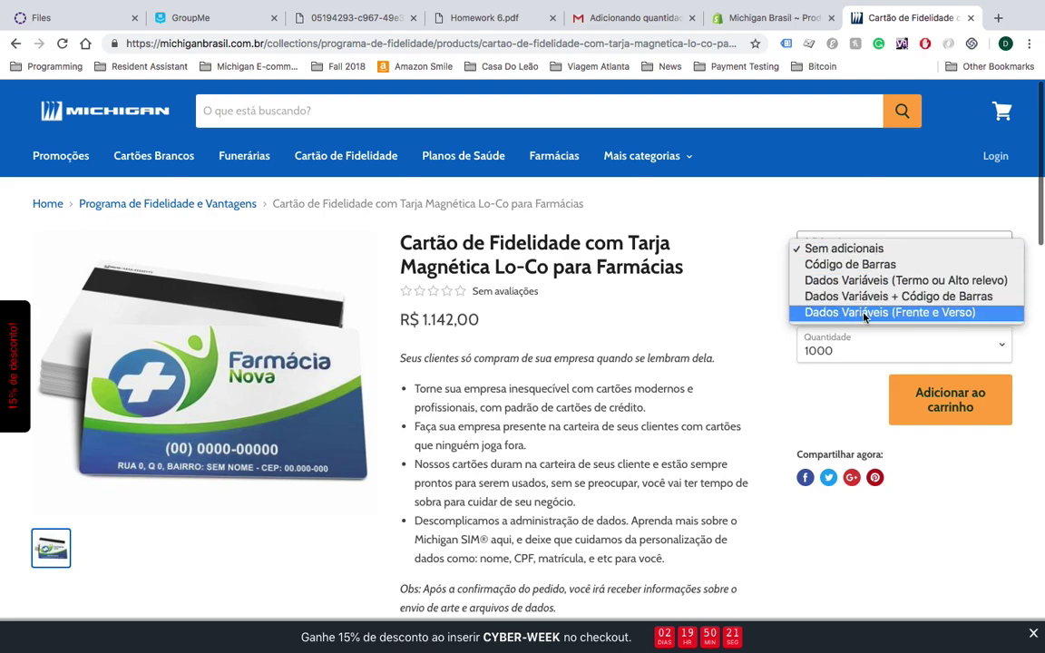
{"action": "left_click", "coordinate": [786, 310]}
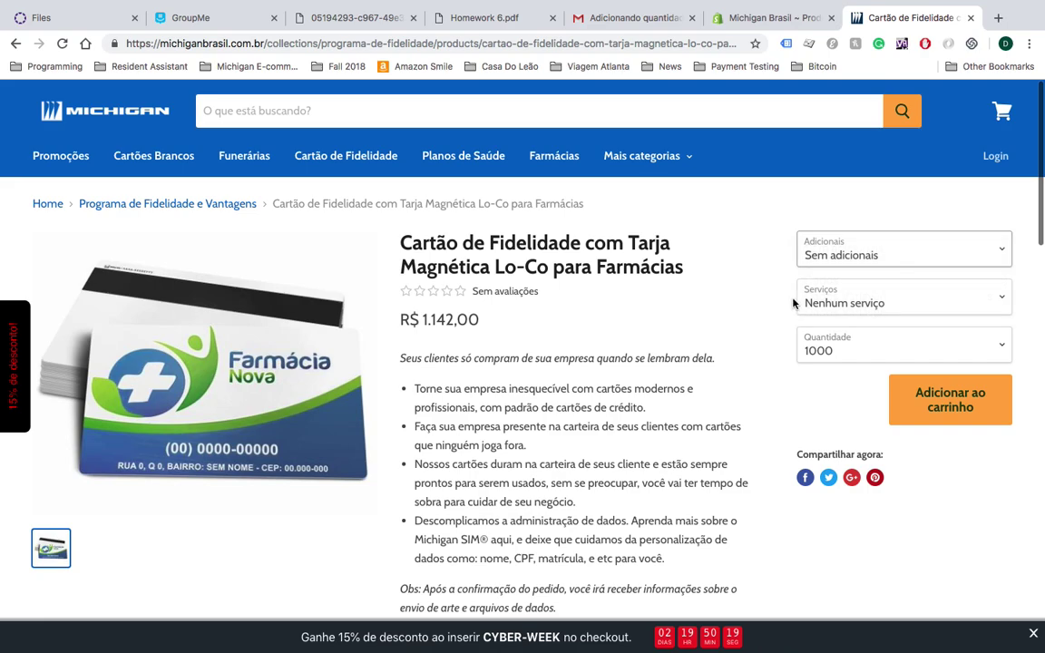
{"action": "left_click", "coordinate": [862, 296]}
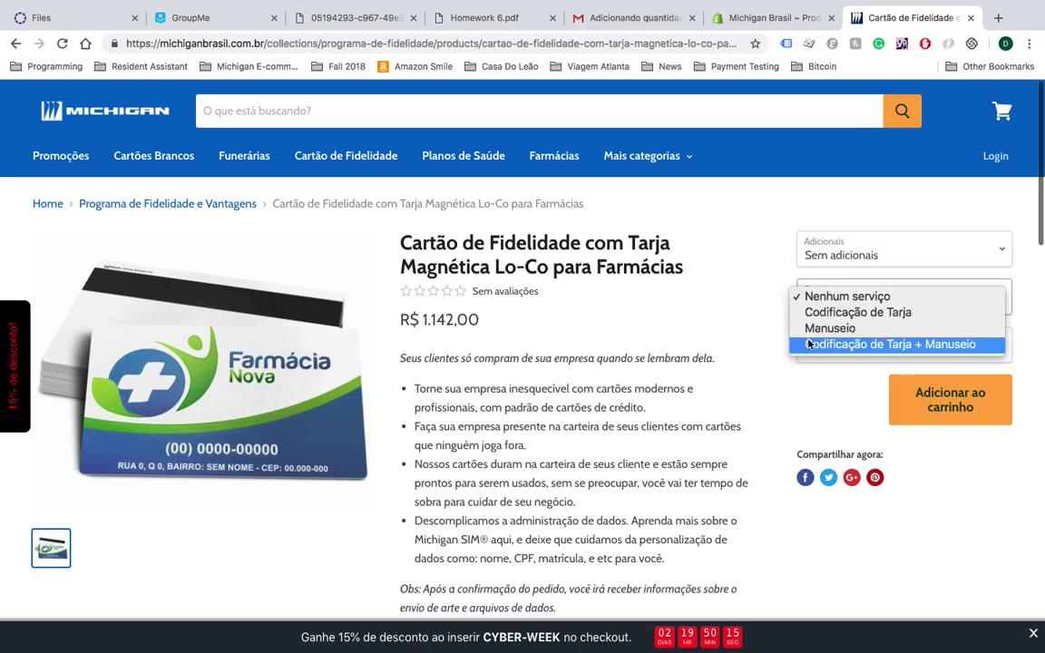
{"action": "left_click", "coordinate": [770, 360]}
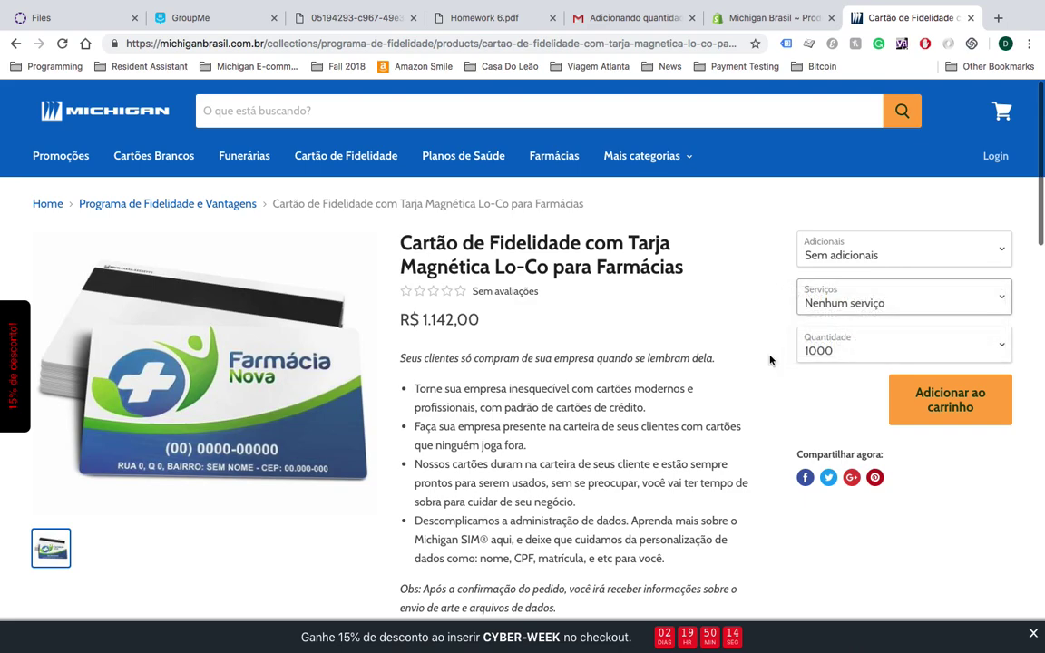
{"action": "left_click", "coordinate": [821, 350]}
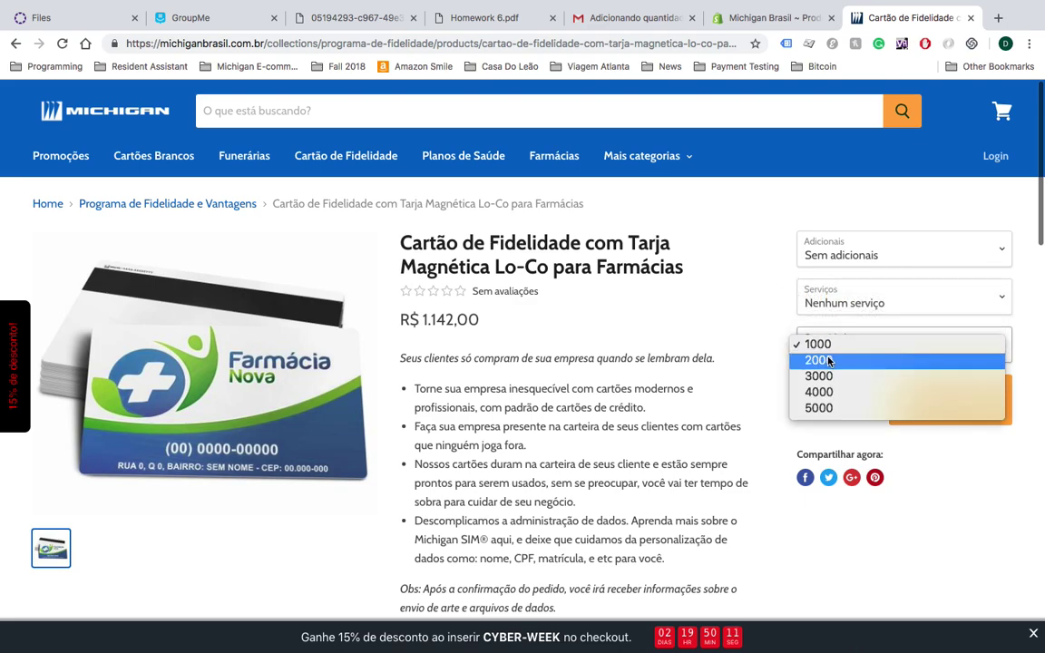
{"action": "left_click", "coordinate": [749, 380]}
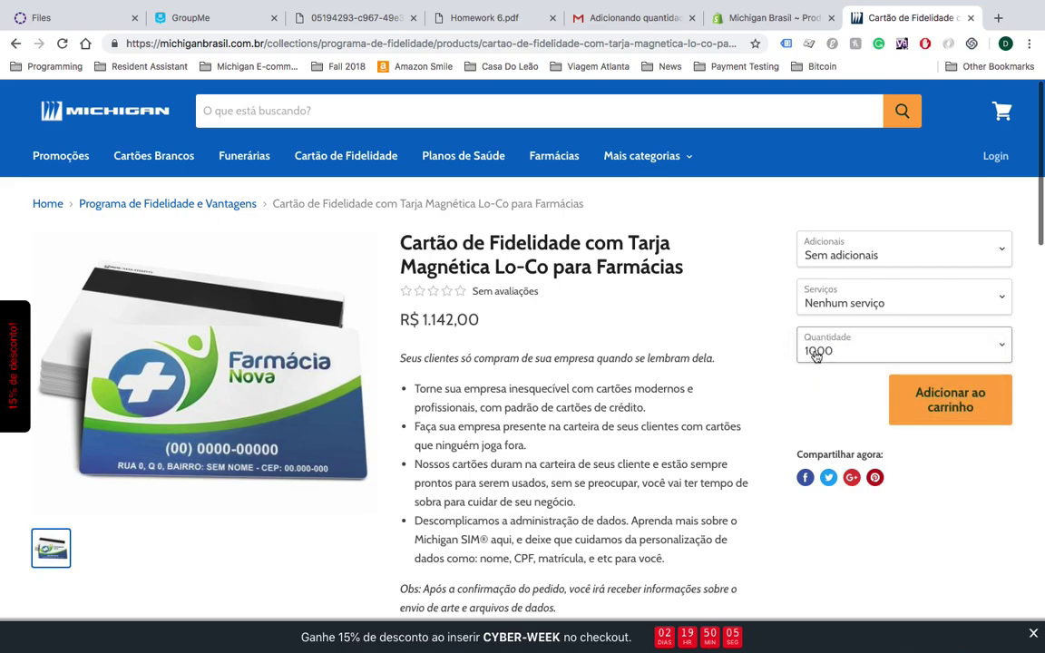
{"action": "left_click", "coordinate": [830, 309]}
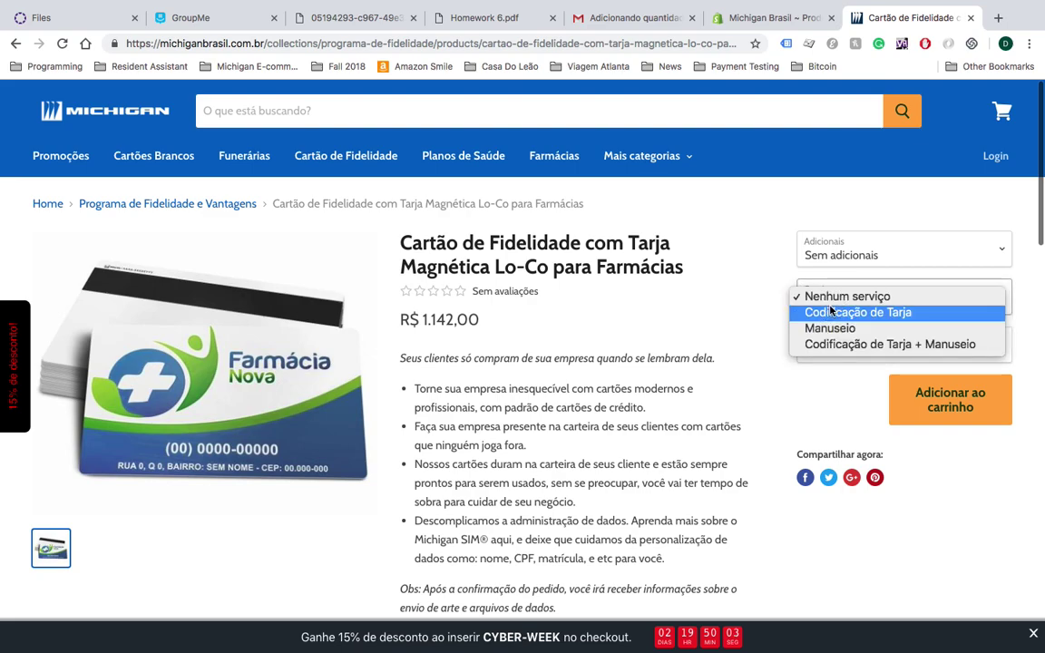
{"action": "left_click", "coordinate": [763, 307]}
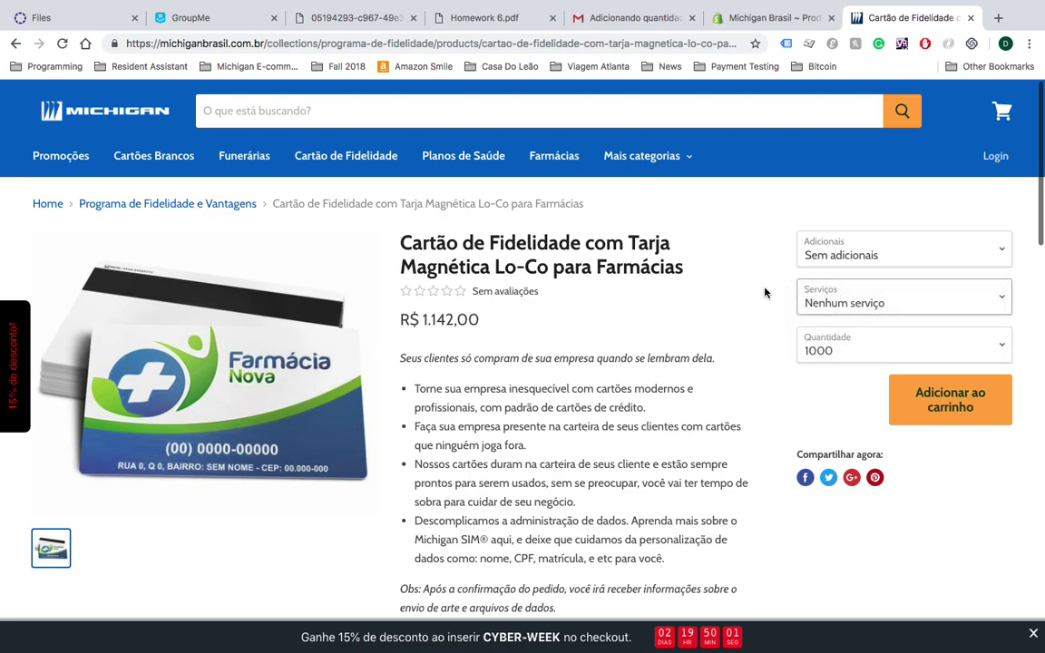
{"action": "left_click", "coordinate": [857, 247]}
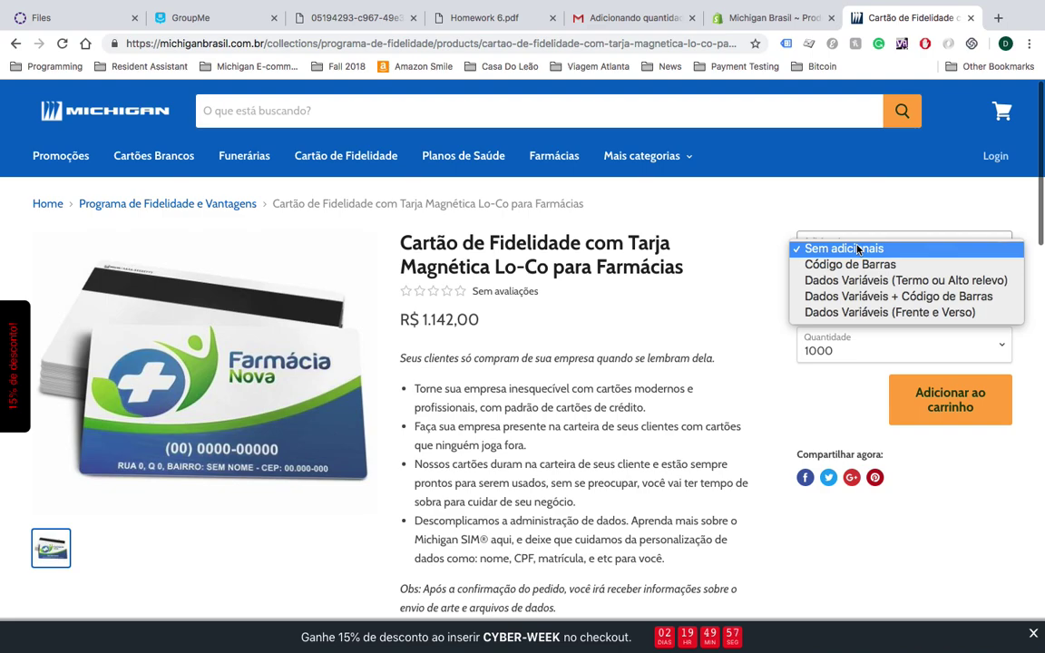
{"action": "left_click", "coordinate": [771, 276]}
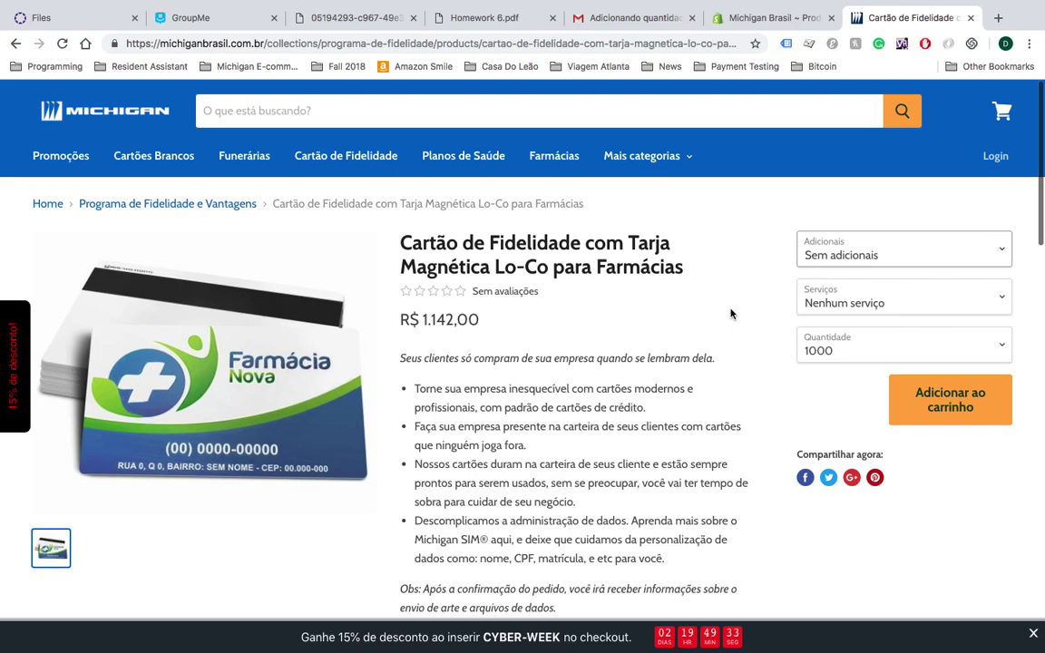
{"action": "left_click_drag", "start_coordinate": [692, 268], "coordinate": [399, 240]}
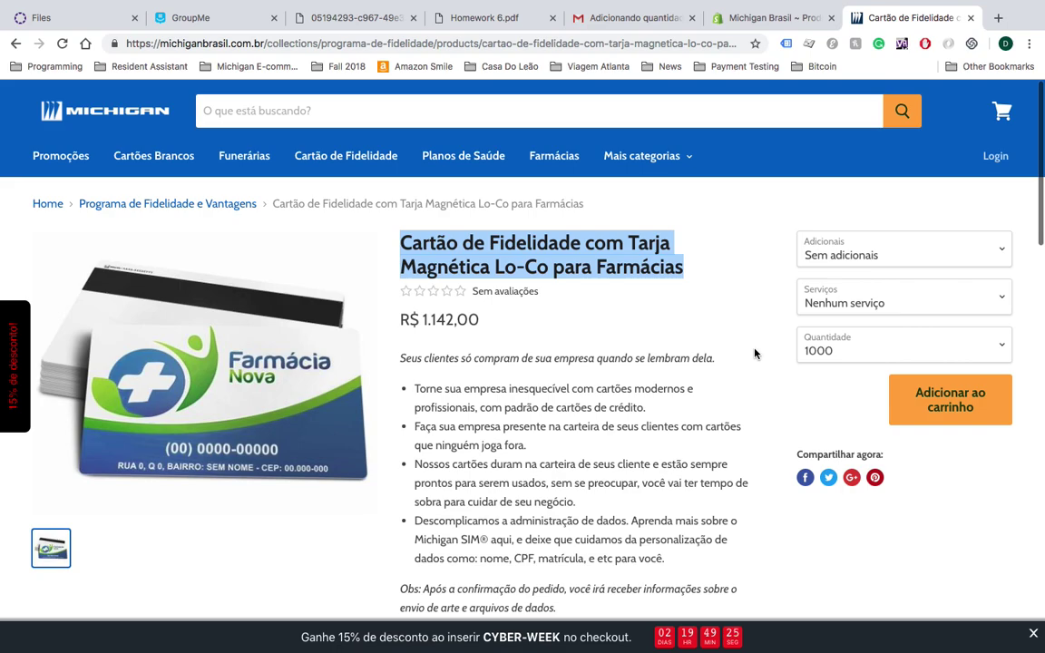
Step: Switch to the Shopify admin page of Cartão PVC Impresso (para todos os segmentos), highlight its title and examine the variants list
{"action": "left_click", "coordinate": [786, 19]}
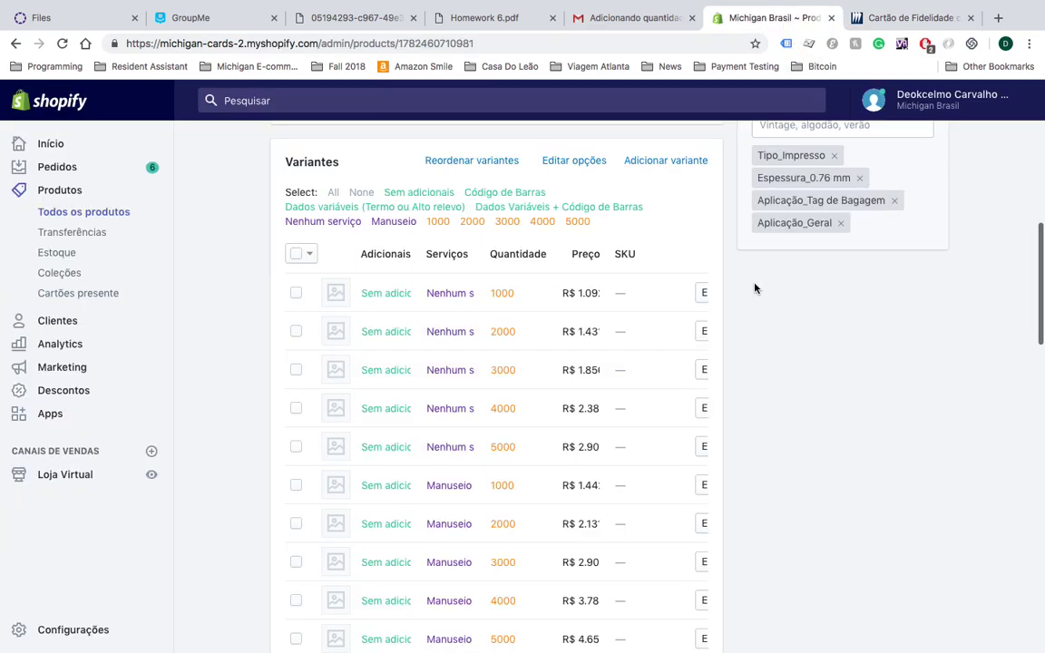
{"action": "scroll", "coordinate": [754, 289], "scroll_direction": "up", "scroll_amount": 1}
{"action": "scroll", "coordinate": [754, 289], "scroll_direction": "up", "scroll_amount": 6}
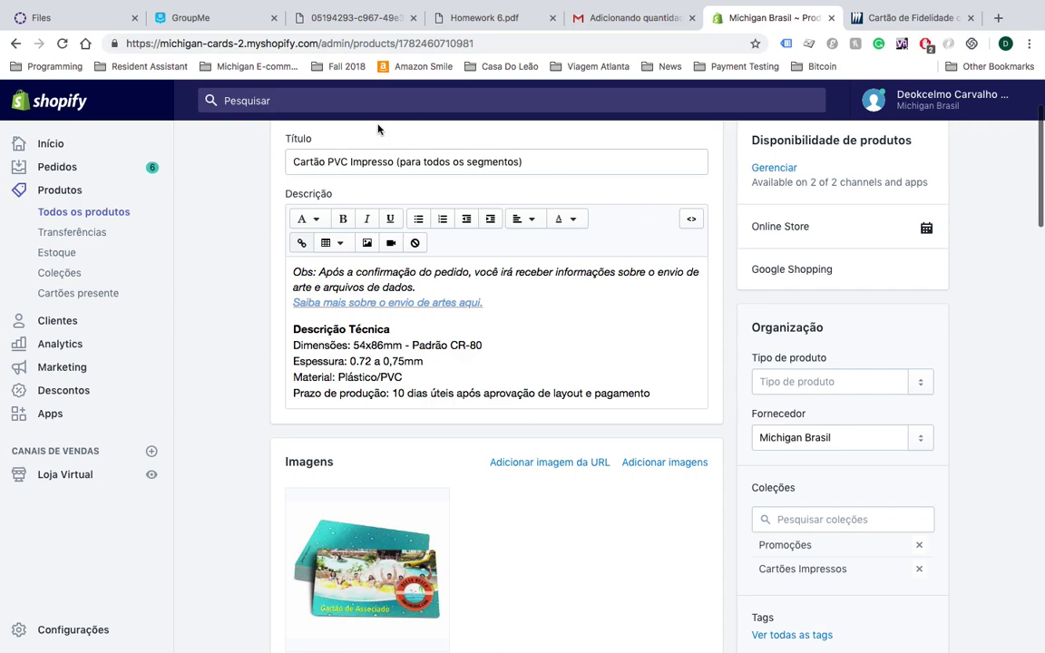
{"action": "left_click_drag", "start_coordinate": [292, 161], "coordinate": [523, 180]}
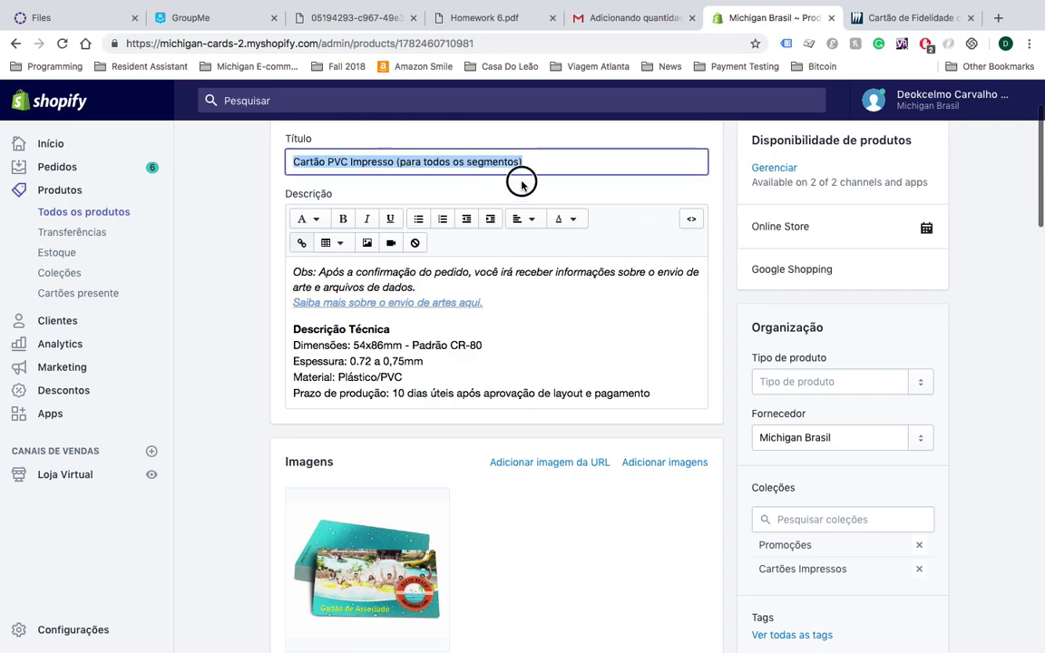
{"action": "scroll", "coordinate": [280, 425], "scroll_direction": "down", "scroll_amount": 2}
{"action": "scroll", "coordinate": [279, 424], "scroll_direction": "down", "scroll_amount": 5}
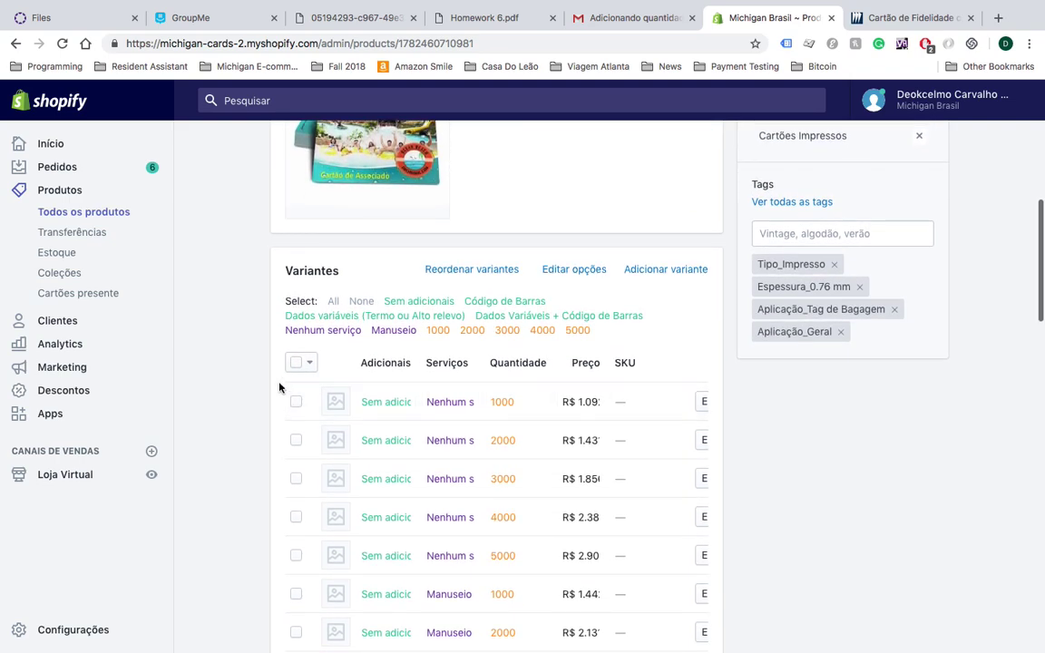
{"action": "scroll", "coordinate": [280, 389], "scroll_direction": "down", "scroll_amount": 3}
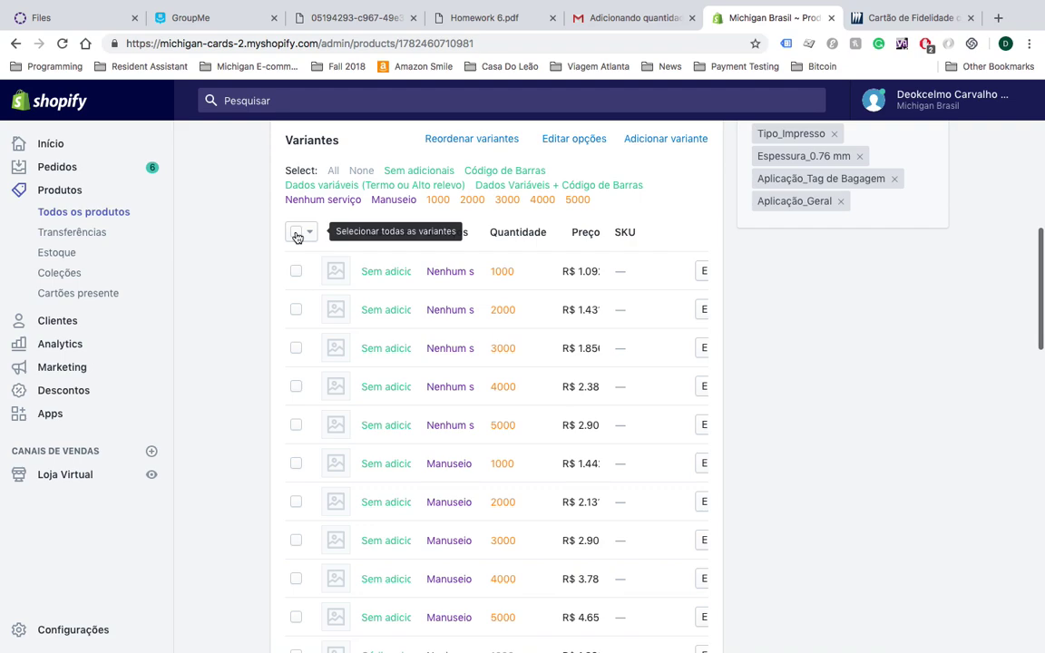
Step: Select and deselect all variants, and open the form for adding a variant to review its fields and the existing variants
{"action": "left_click", "coordinate": [297, 235]}
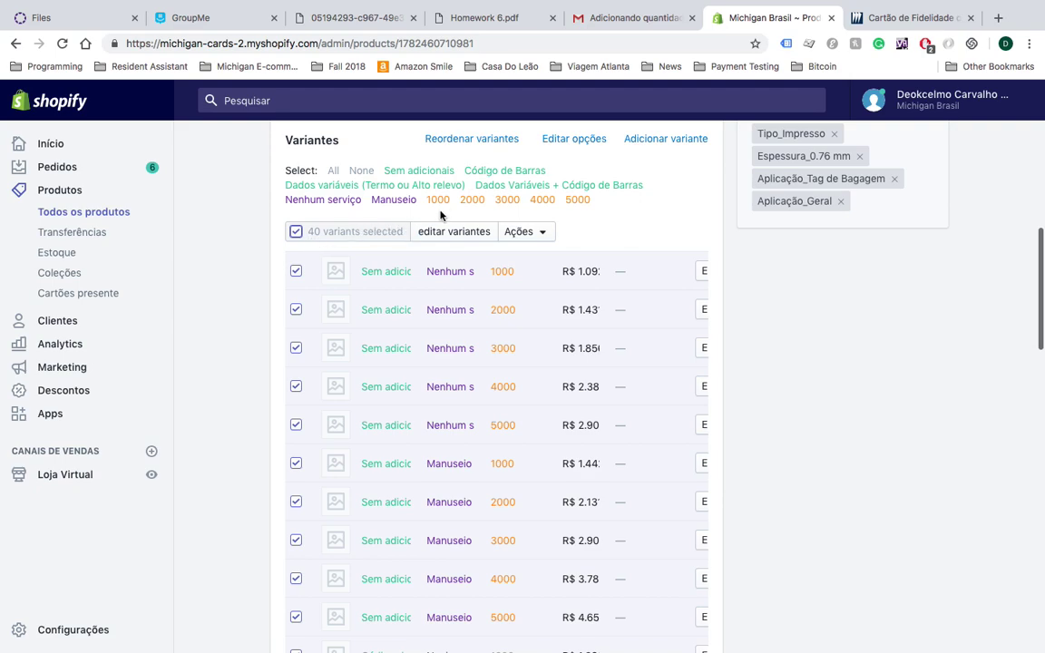
{"action": "left_click", "coordinate": [296, 233]}
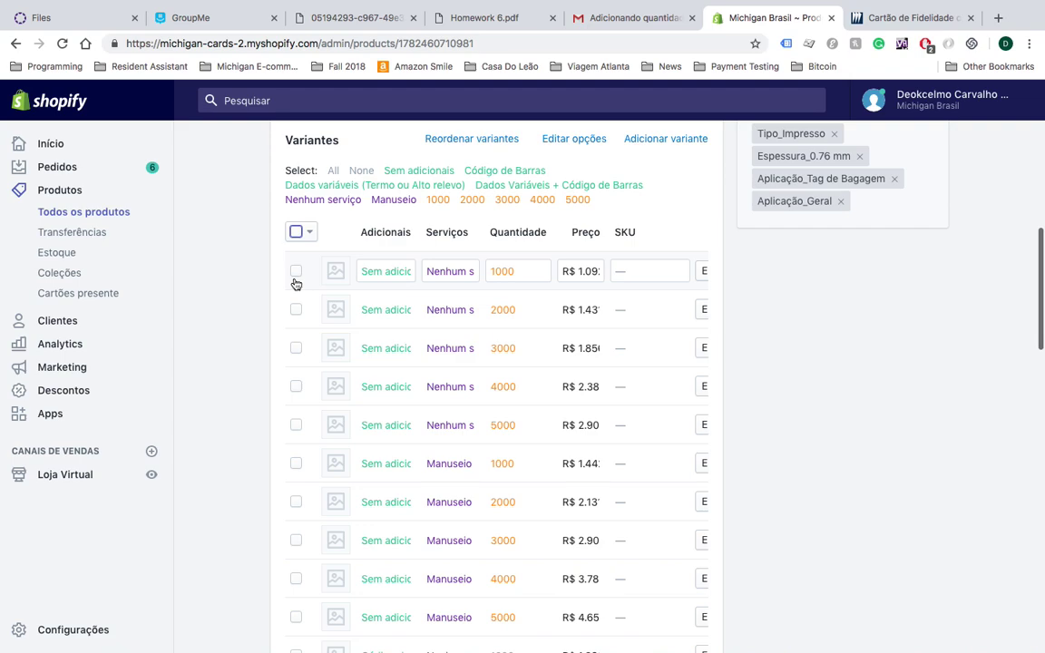
{"action": "left_click", "coordinate": [657, 140]}
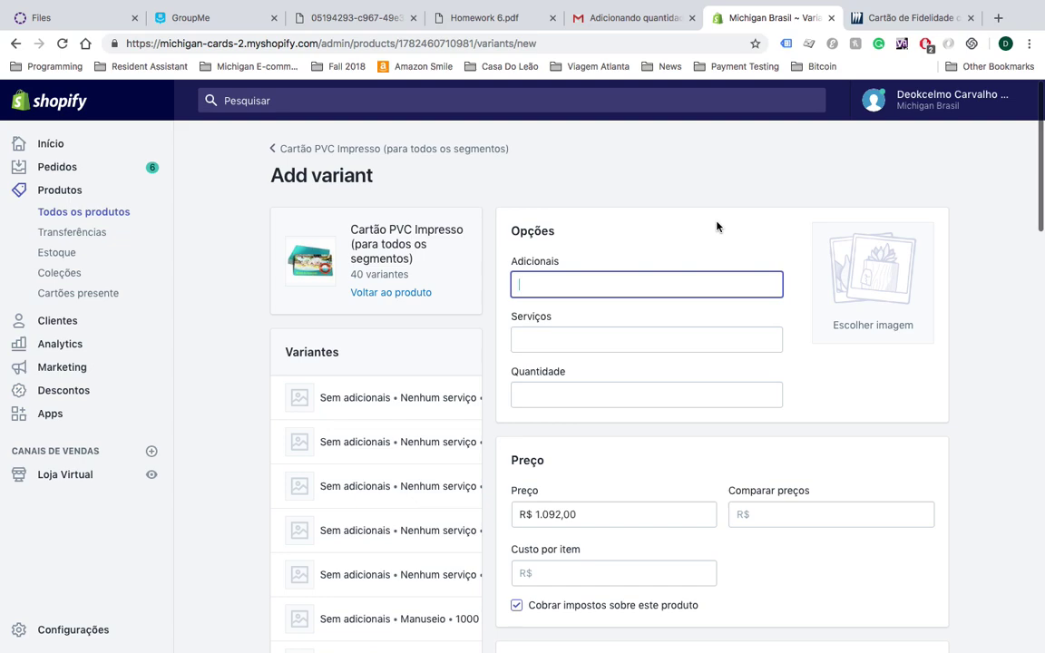
{"action": "left_click", "coordinate": [513, 519]}
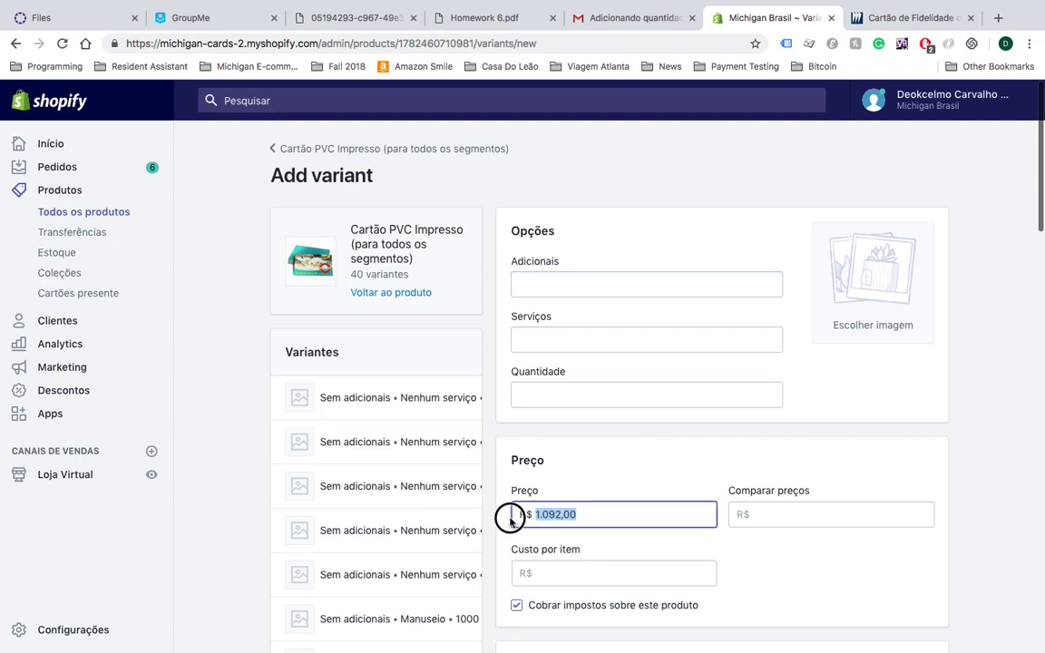
{"action": "left_click", "coordinate": [554, 281]}
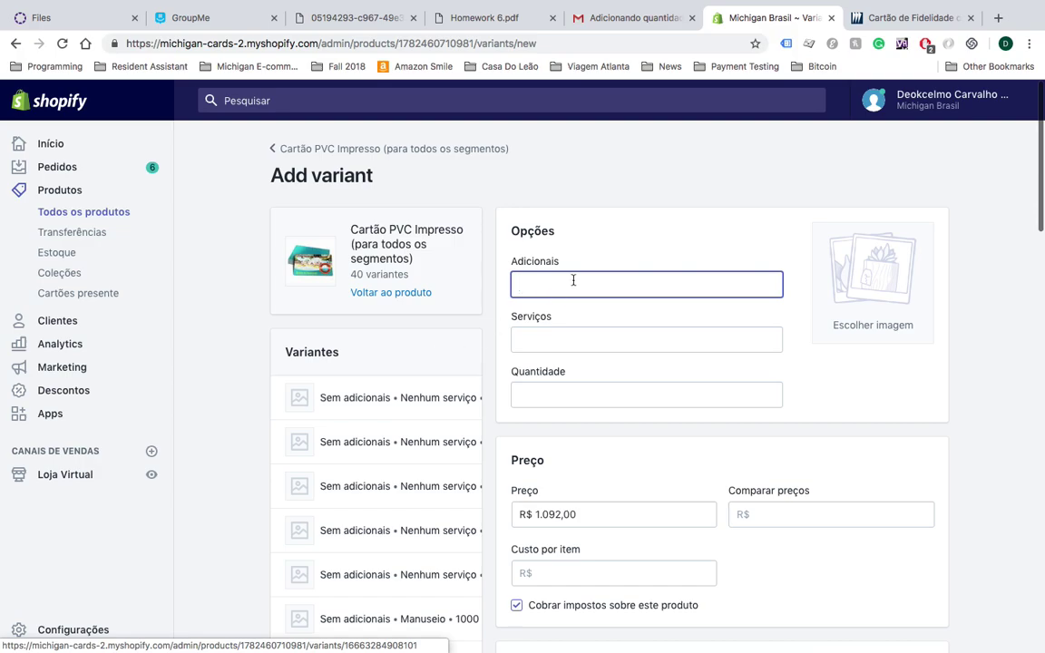
{"action": "scroll", "coordinate": [381, 413], "scroll_direction": "down", "scroll_amount": 10}
{"action": "scroll", "coordinate": [393, 417], "scroll_direction": "up", "scroll_amount": 3}
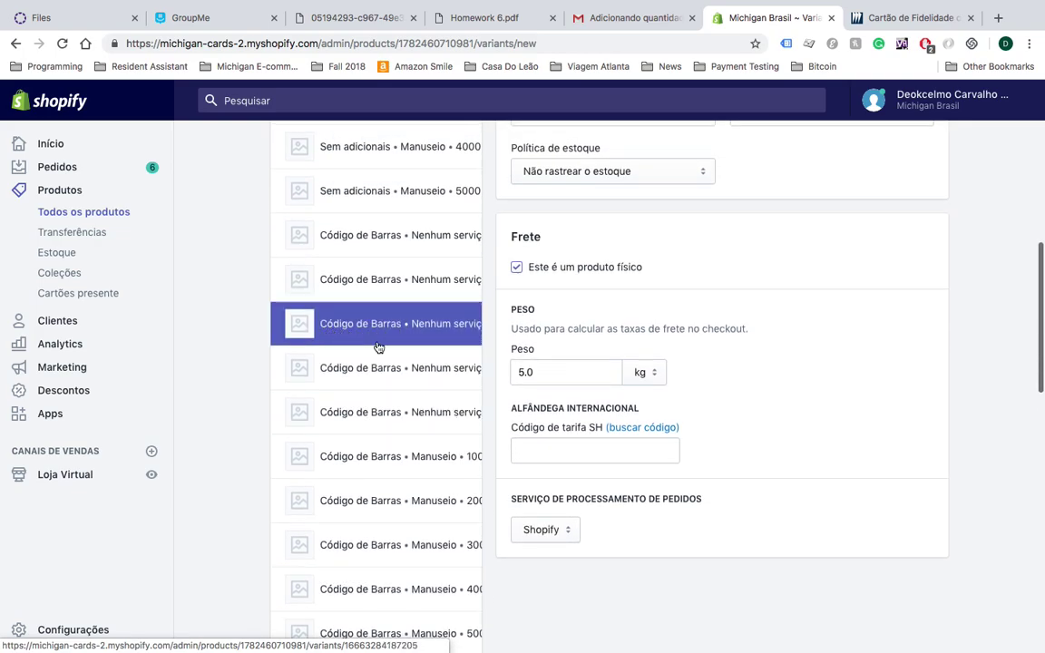
{"action": "scroll", "coordinate": [378, 344], "scroll_direction": "down", "scroll_amount": 3}
{"action": "scroll", "coordinate": [378, 344], "scroll_direction": "up", "scroll_amount": 15}
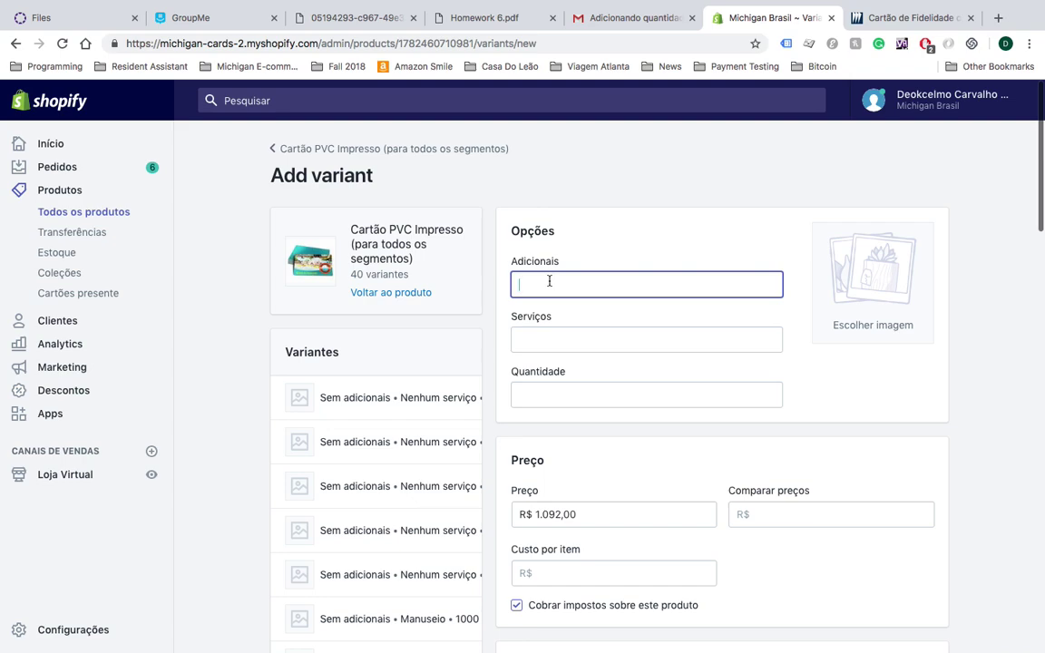
Step: Set the new variant's Adicionais to Código de Barras and its Serviços to Nenhum serviço
{"action": "type", "text": "C"}
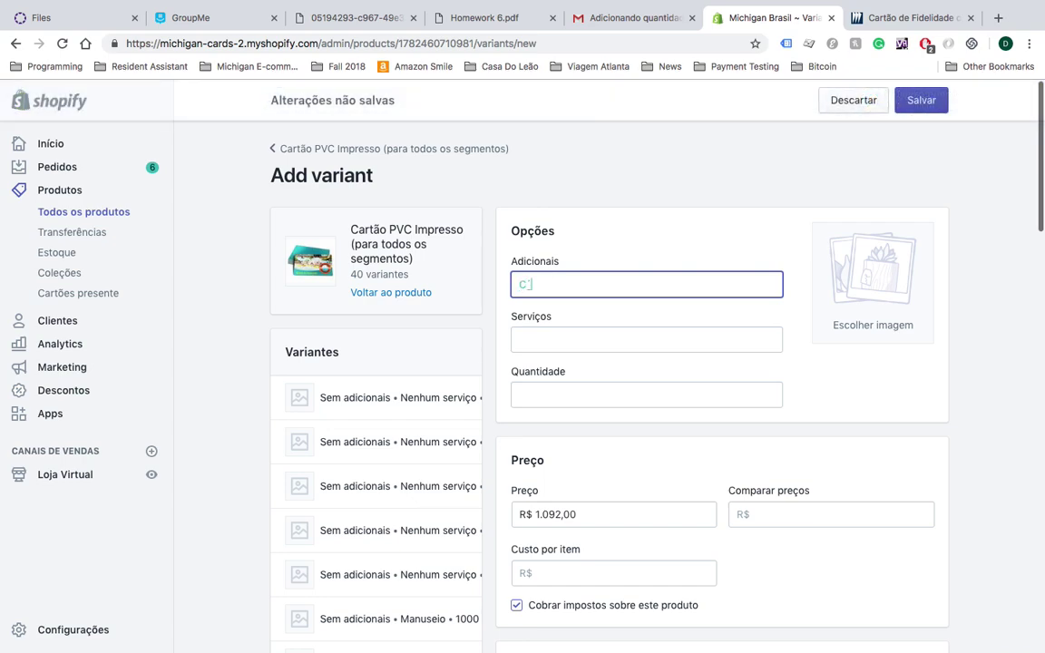
{"action": "type", "text": "o"}
{"action": "type", "text": "digo de Ba"}
{"action": "type", "text": "rras"}
{"action": "left_click", "coordinate": [573, 340]}
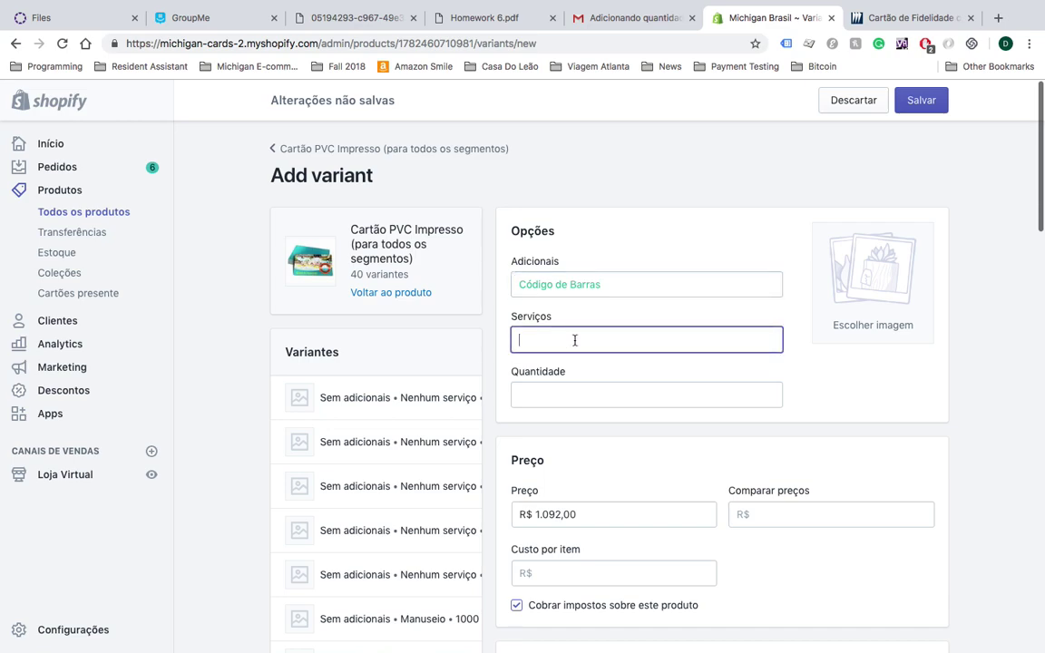
{"action": "type", "text": "Nenhum serviço"}
{"action": "key", "text": "Tab"}
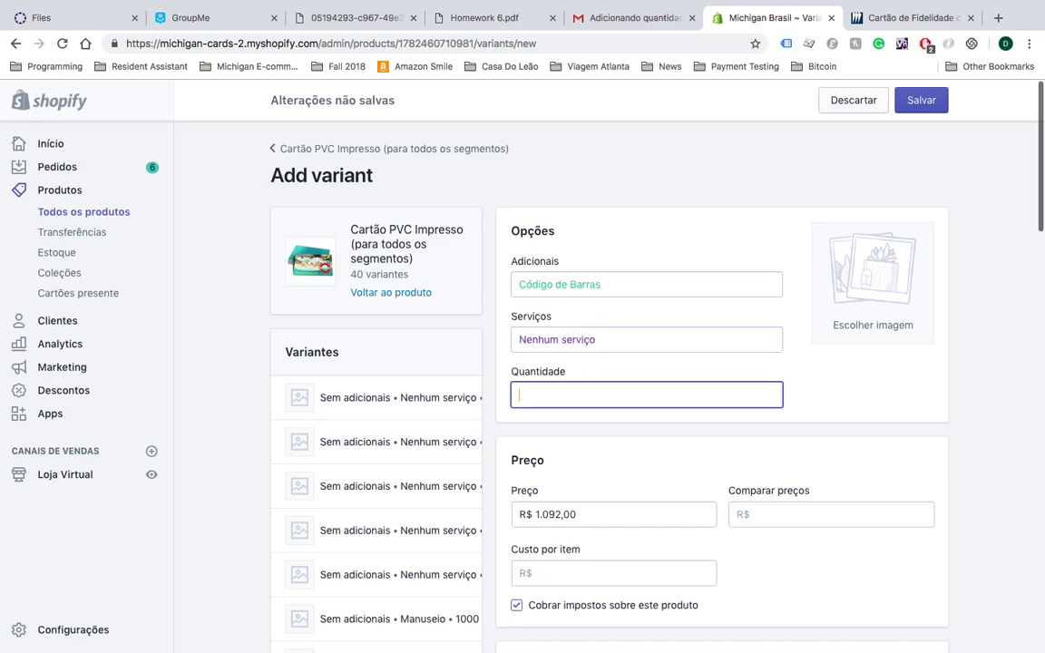
Step: Set the new variant's Quantidade to 1500
{"action": "scroll", "coordinate": [609, 387], "scroll_direction": "down", "scroll_amount": 1}
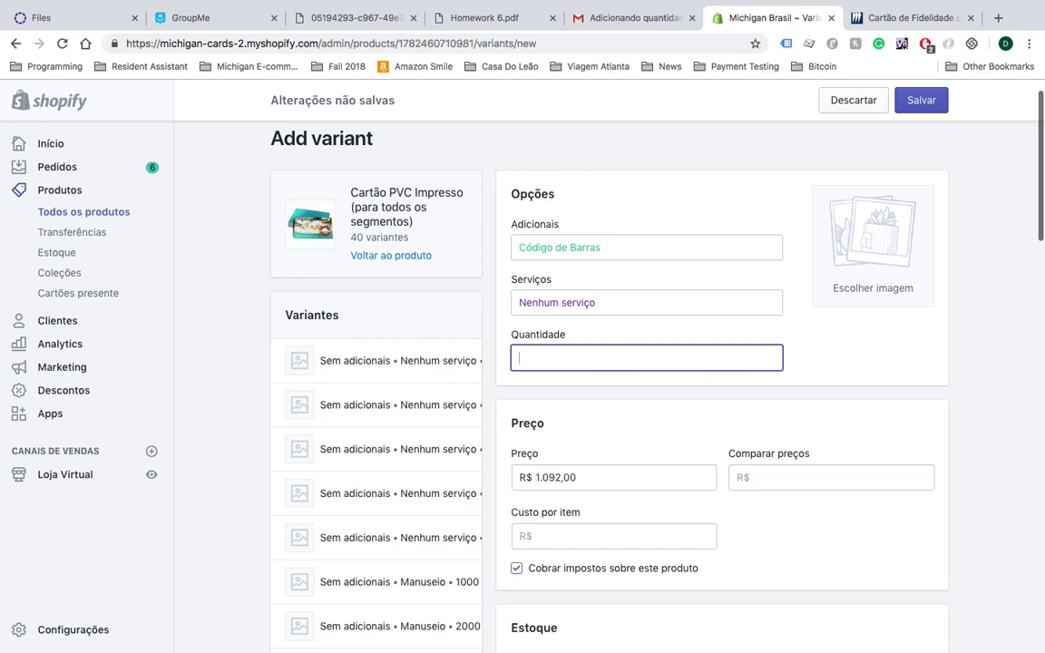
{"action": "type", "text": "1500"}
{"action": "double_click", "coordinate": [523, 357]}
{"action": "scroll", "coordinate": [614, 438], "scroll_direction": "down", "scroll_amount": 1}
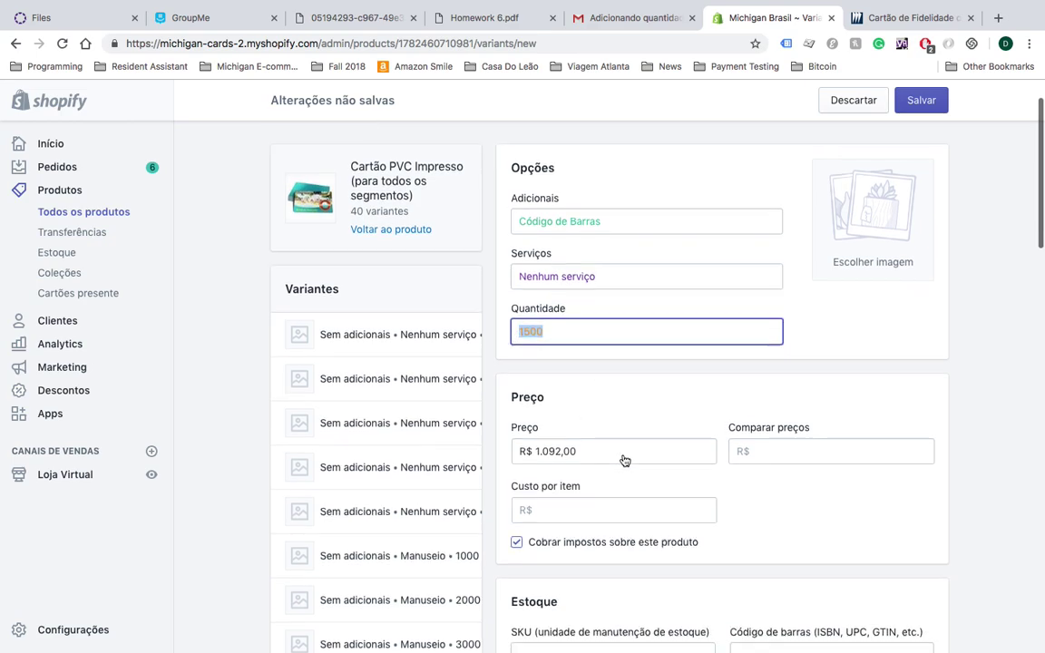
Step: Set the new variant's price to R$ 1.599,00
{"action": "left_click", "coordinate": [603, 446]}
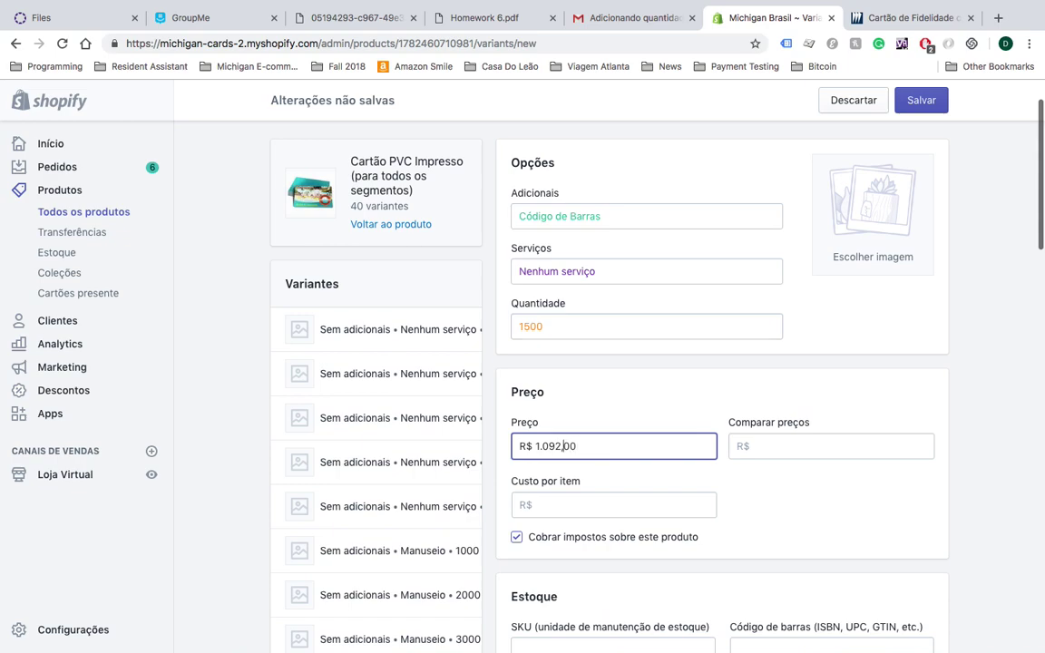
{"action": "left_click", "coordinate": [548, 446]}
{"action": "key", "text": "BackSpace"}
{"action": "type", "text": "5"}
{"action": "key", "text": "BackSpace"}
{"action": "type", "text": "9"}
{"action": "left_click", "coordinate": [632, 421]}
{"action": "scroll", "coordinate": [633, 421], "scroll_direction": "down", "scroll_amount": 2}
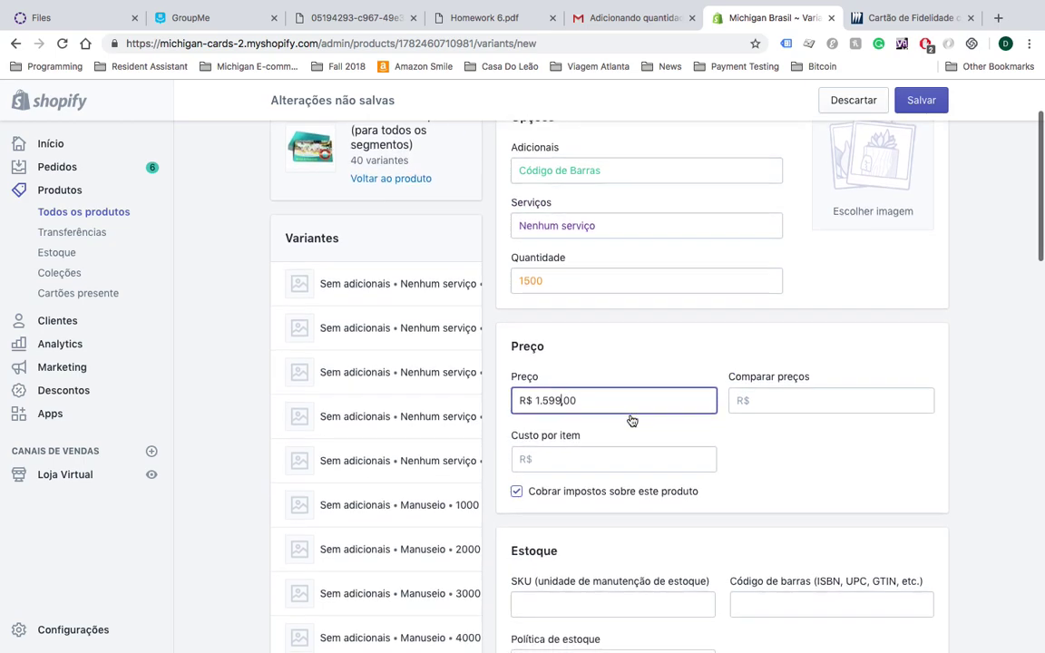
Step: Highlight the Quantidade, Serviços and Adicionais values of the new variant one after another
{"action": "scroll", "coordinate": [630, 416], "scroll_direction": "up", "scroll_amount": 2}
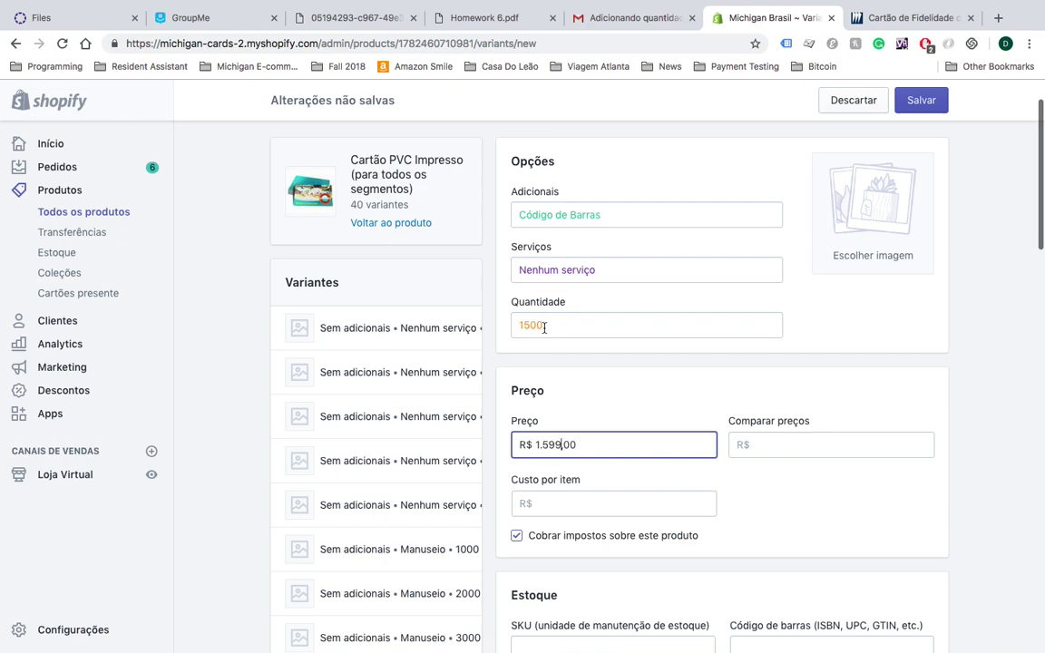
{"action": "left_click_drag", "start_coordinate": [544, 327], "coordinate": [516, 327]}
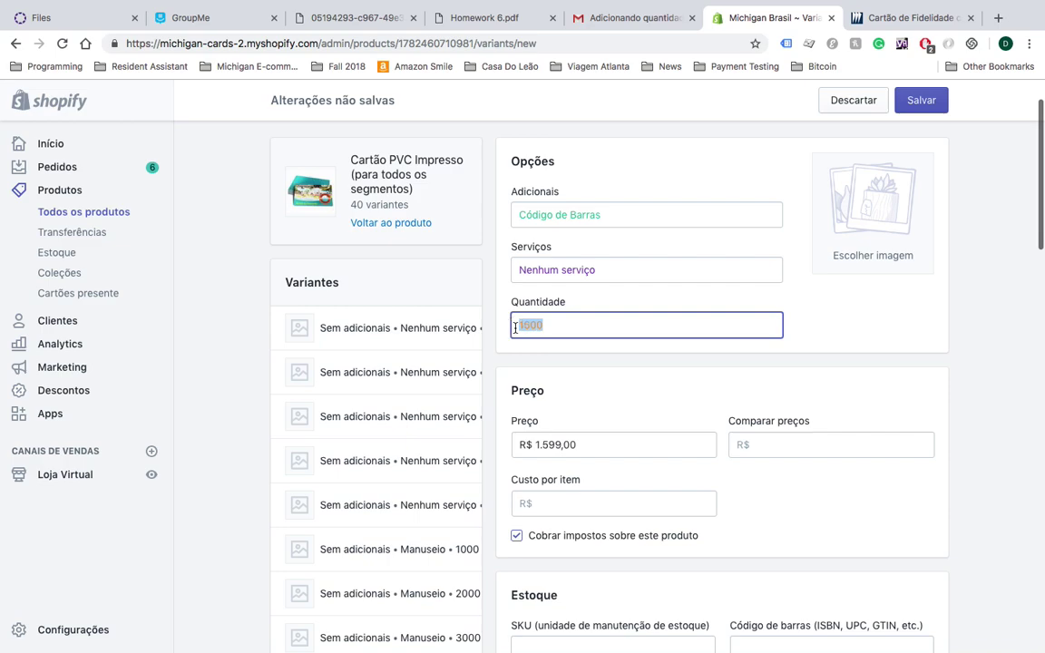
{"action": "left_click", "coordinate": [520, 273]}
{"action": "left_click_drag", "start_coordinate": [590, 270], "coordinate": [511, 270]}
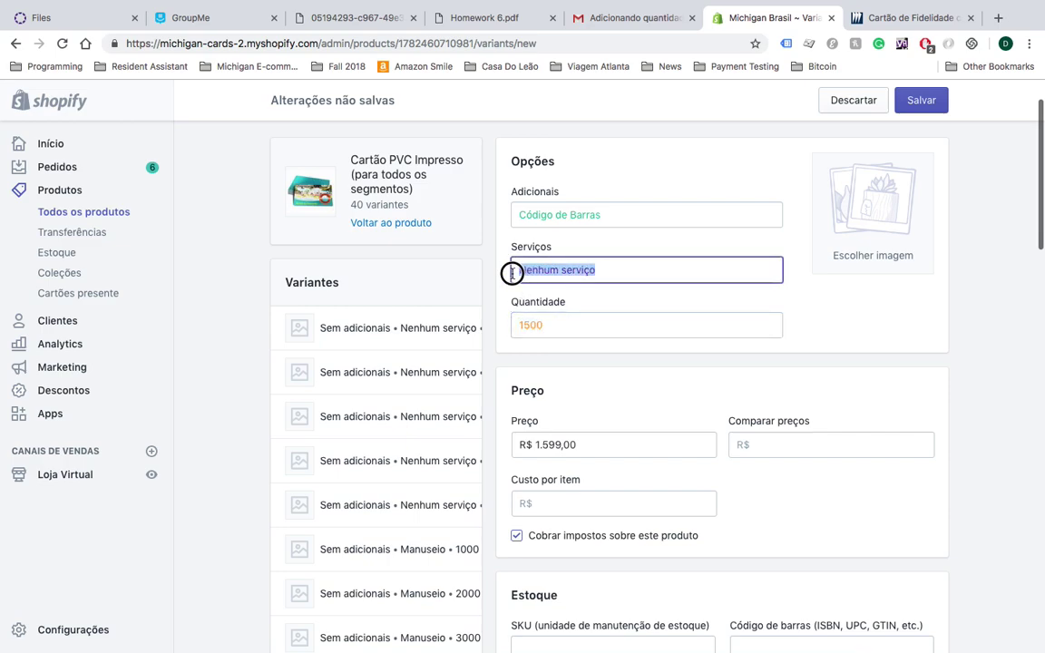
{"action": "left_click_drag", "start_coordinate": [609, 216], "coordinate": [472, 192]}
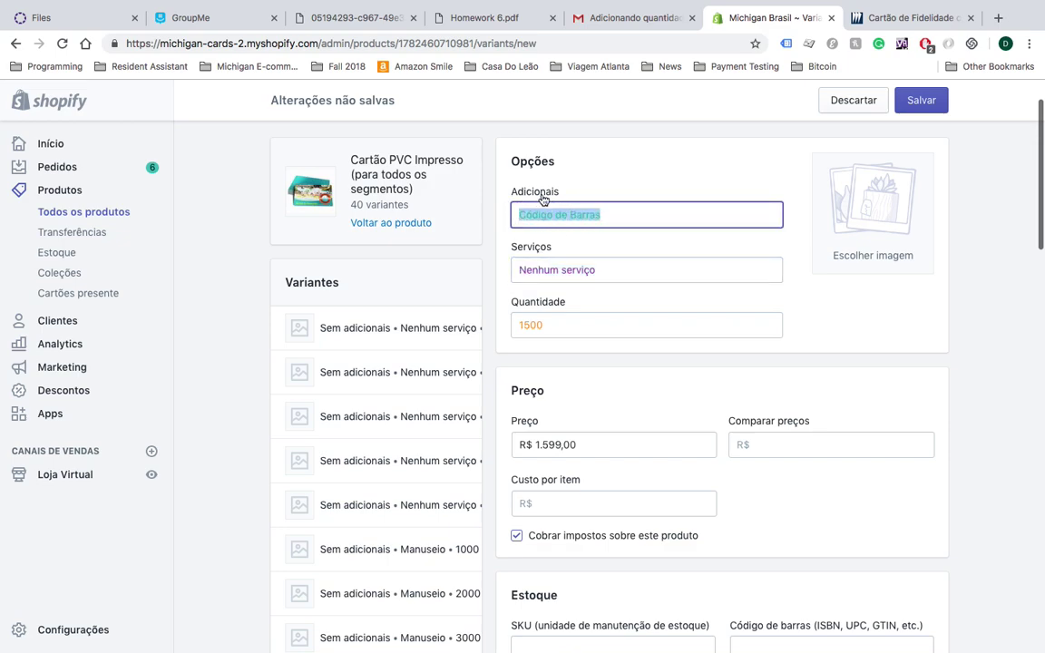
{"action": "left_click", "coordinate": [544, 324]}
{"action": "left_click_drag", "start_coordinate": [544, 325], "coordinate": [518, 324]}
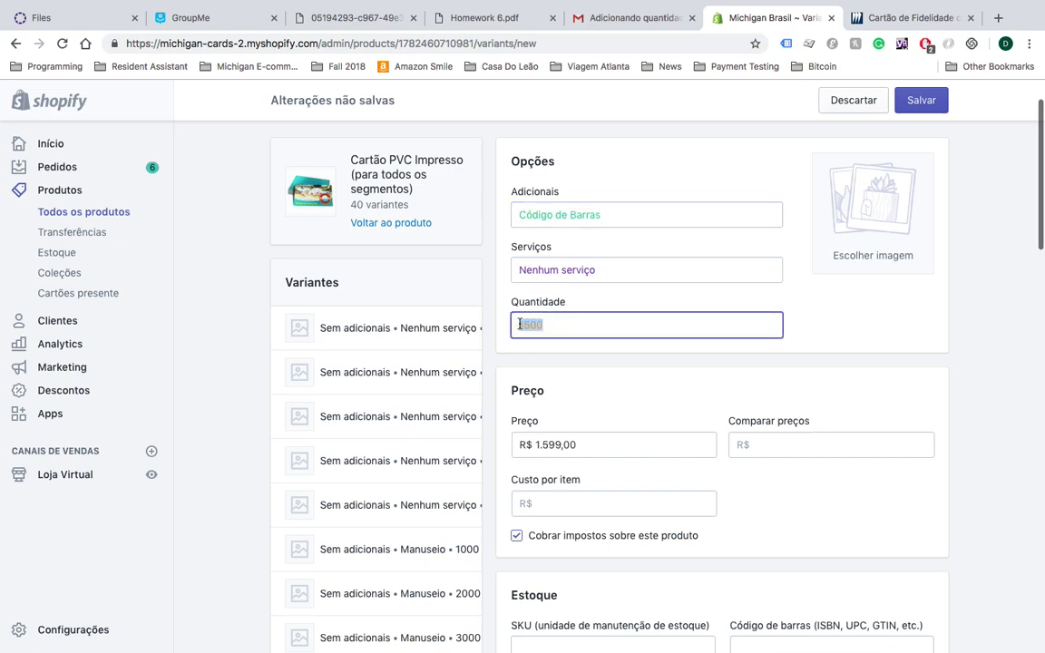
Step: Replace the new variant's Adicionais value with Sem adicionais
{"action": "left_click_drag", "start_coordinate": [615, 212], "coordinate": [514, 212]}
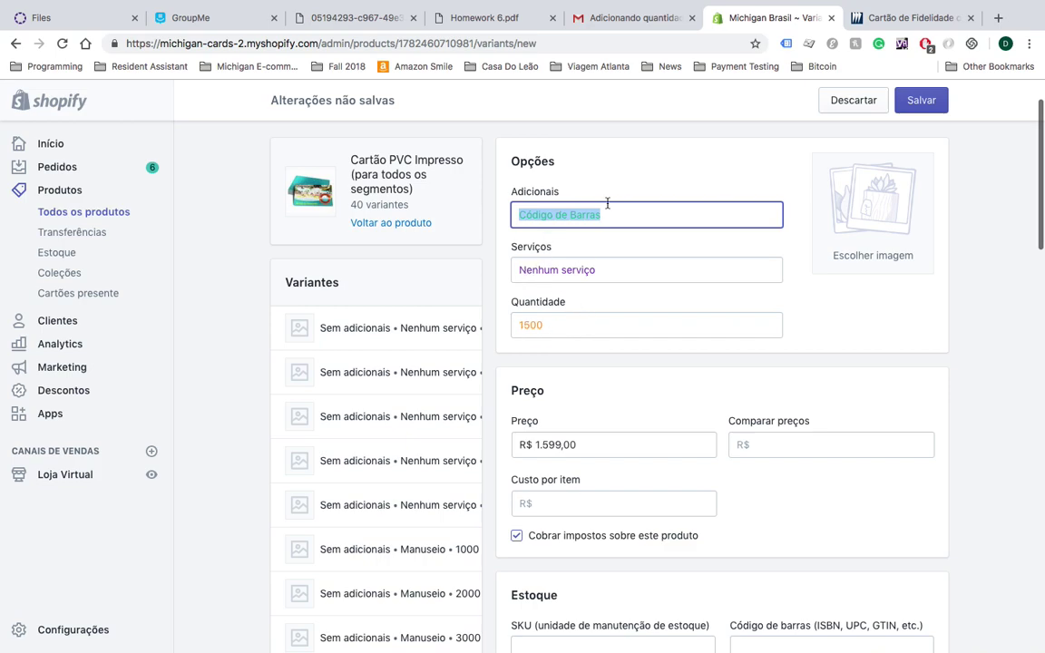
{"action": "type", "text": "Sem Adi"}
{"action": "key", "text": "BackSpace"}
{"action": "key", "text": "BackSpace"}
{"action": "key", "text": "BackSpace"}
{"action": "type", "text": "adicionais"}
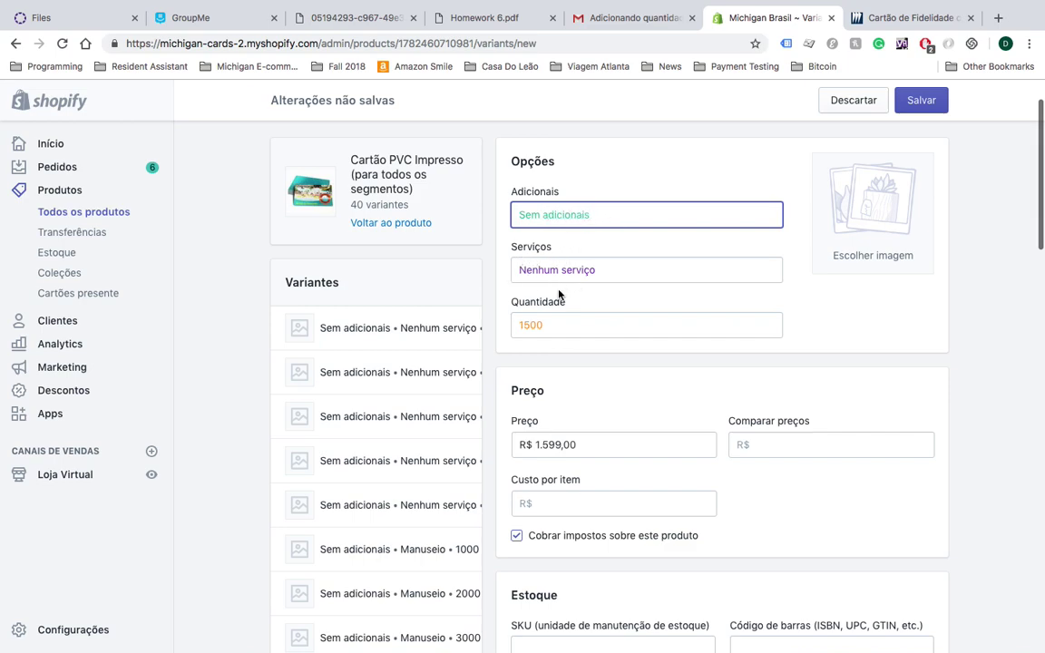
Step: Try Termo as the new variant's Adicionais value and replace it with Emboss
{"action": "left_click_drag", "start_coordinate": [594, 215], "coordinate": [506, 205]}
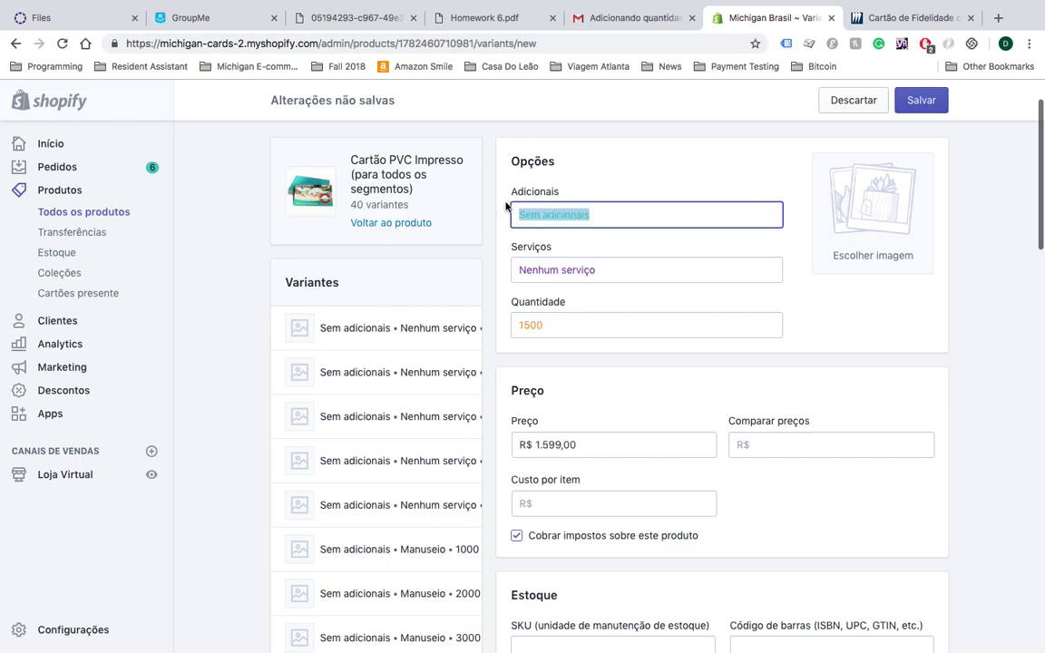
{"action": "type", "text": "Termo"}
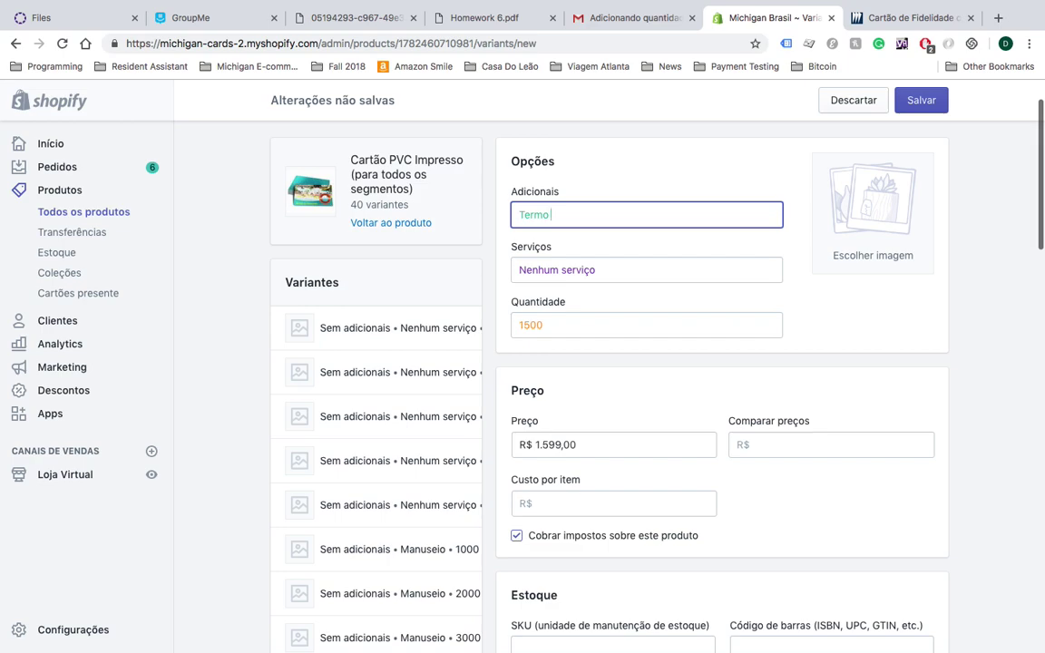
{"action": "key", "text": "BackSpace"}
{"action": "key", "text": "BackSpace"}
{"action": "key", "text": "BackSpace"}
{"action": "key", "text": "BackSpace"}
{"action": "key", "text": "BackSpace"}
{"action": "type", "text": "Emboss"}
Step: Clear the new variant's Quantidade and discard the unsaved variant
{"action": "double_click", "coordinate": [514, 326]}
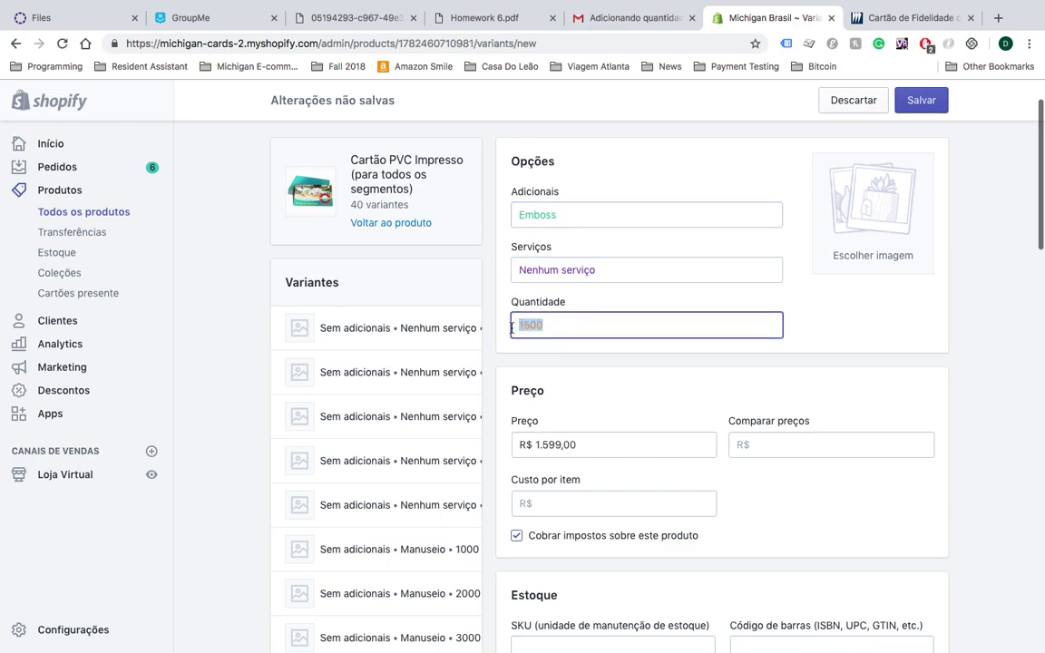
{"action": "key", "text": "BackSpace"}
{"action": "left_click_drag", "start_coordinate": [602, 274], "coordinate": [487, 272]}
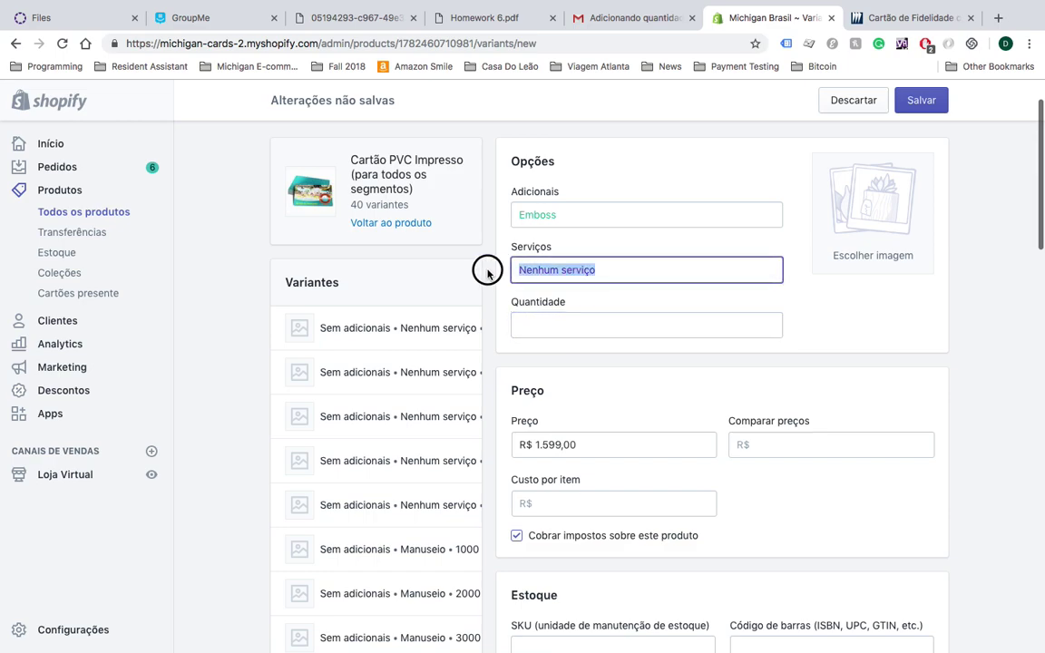
{"action": "left_click", "coordinate": [845, 99]}
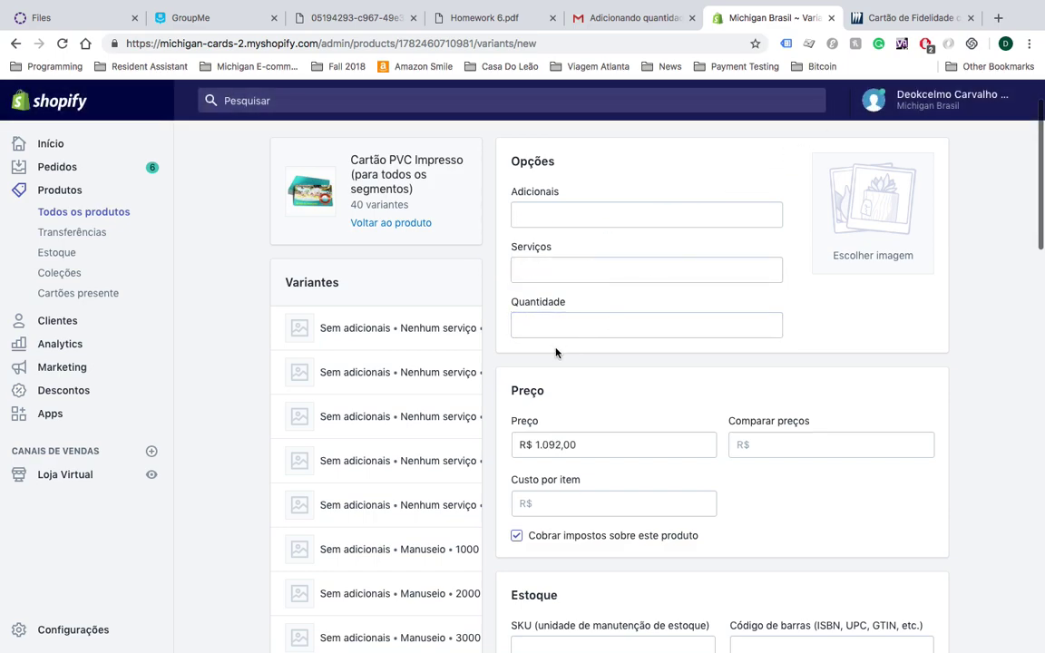
Step: Return to the product list filtered by impresso and select Cartão PVC Impresso (para todos os segmentos)
{"action": "scroll", "coordinate": [535, 353], "scroll_direction": "up", "scroll_amount": 3}
{"action": "left_click", "coordinate": [282, 153]}
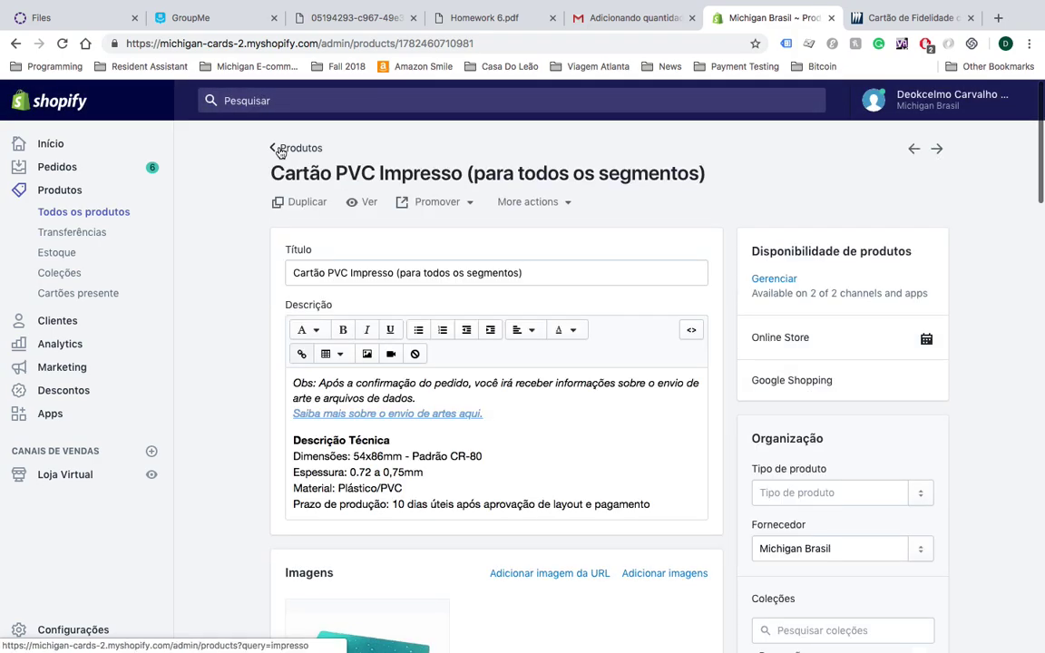
{"action": "left_click", "coordinate": [281, 152]}
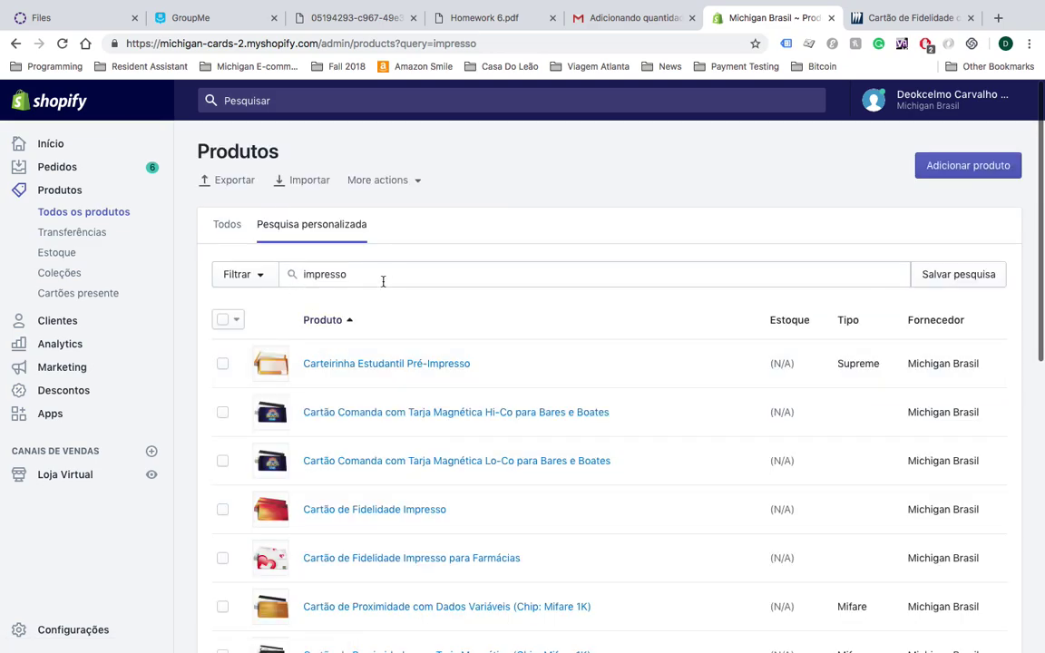
{"action": "scroll", "coordinate": [376, 311], "scroll_direction": "down", "scroll_amount": 3}
{"action": "scroll", "coordinate": [376, 312], "scroll_direction": "down", "scroll_amount": 3}
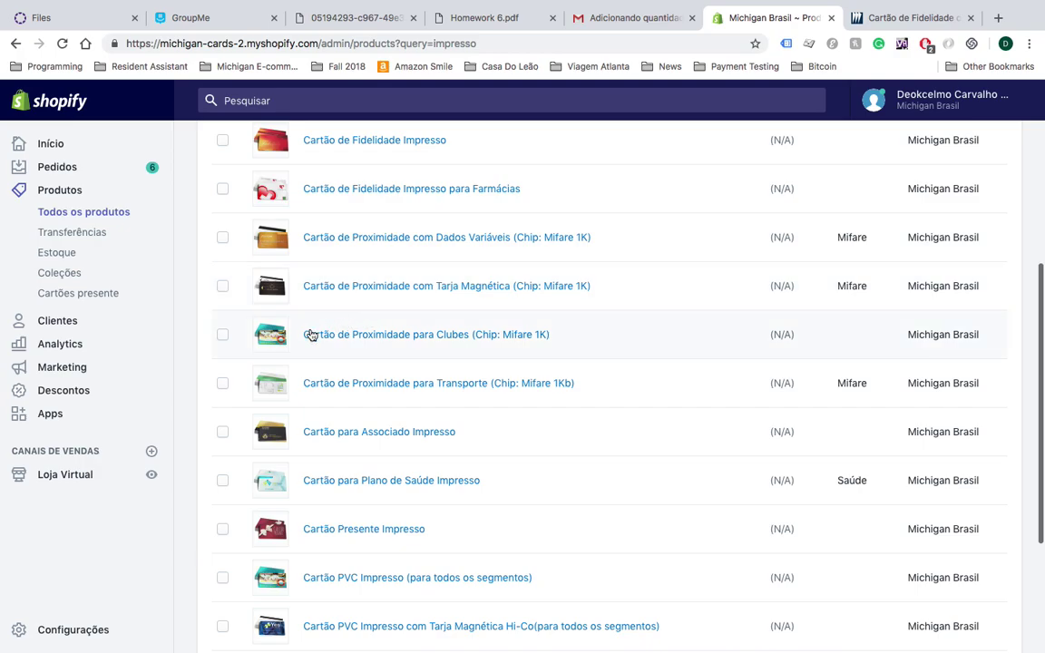
{"action": "scroll", "coordinate": [272, 348], "scroll_direction": "down", "scroll_amount": 2}
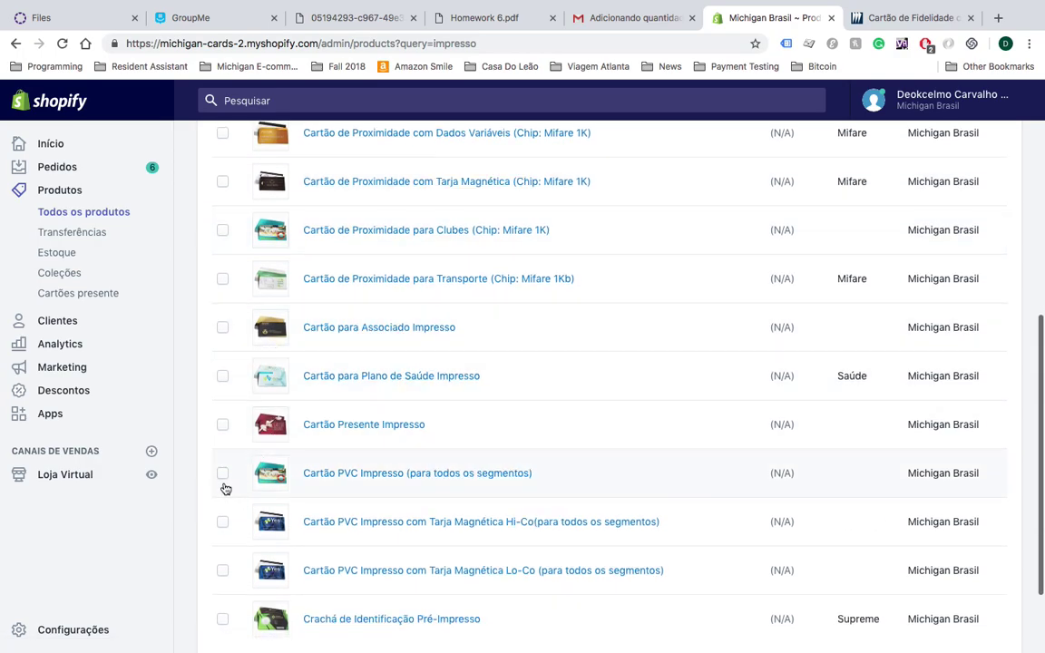
{"action": "left_click", "coordinate": [226, 484]}
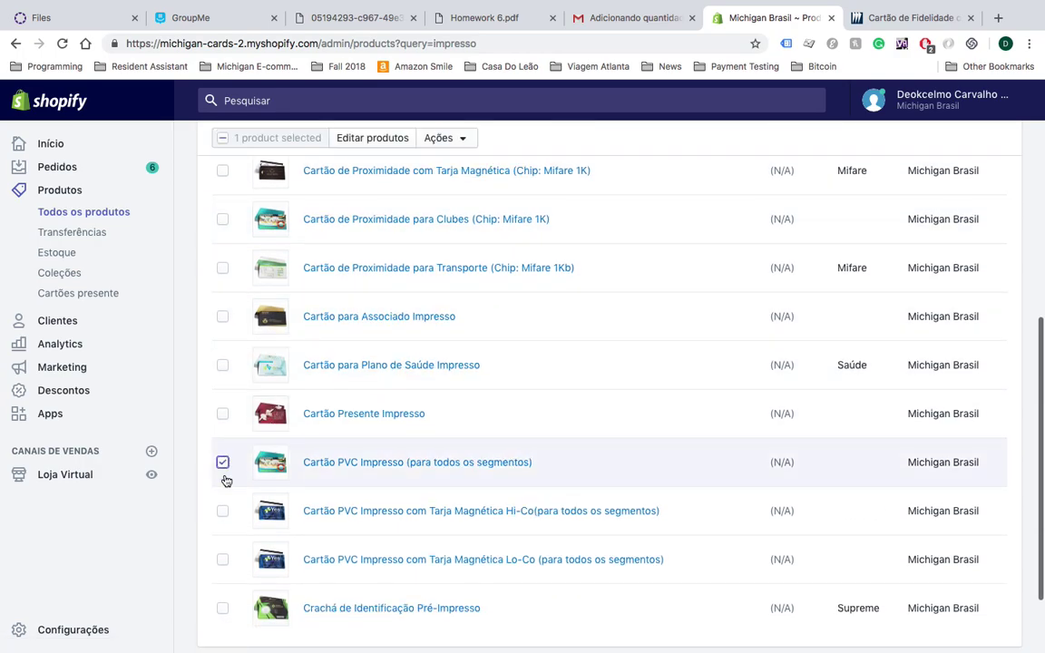
Step: Export only the selected product as a simple CSV file
{"action": "scroll", "coordinate": [226, 481], "scroll_direction": "up", "scroll_amount": 9}
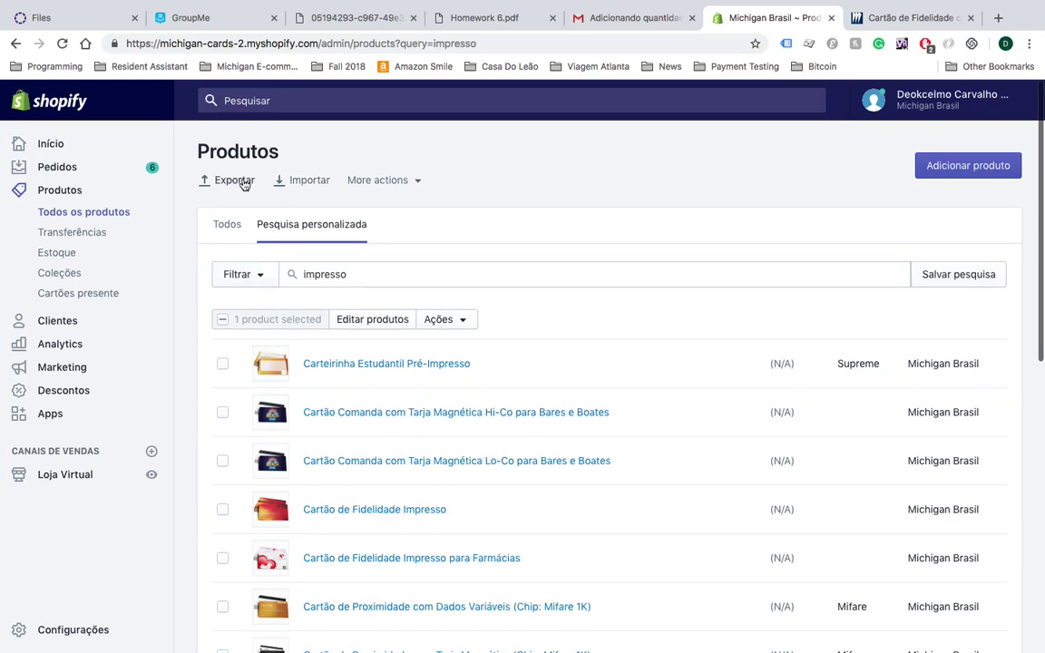
{"action": "left_click", "coordinate": [243, 184]}
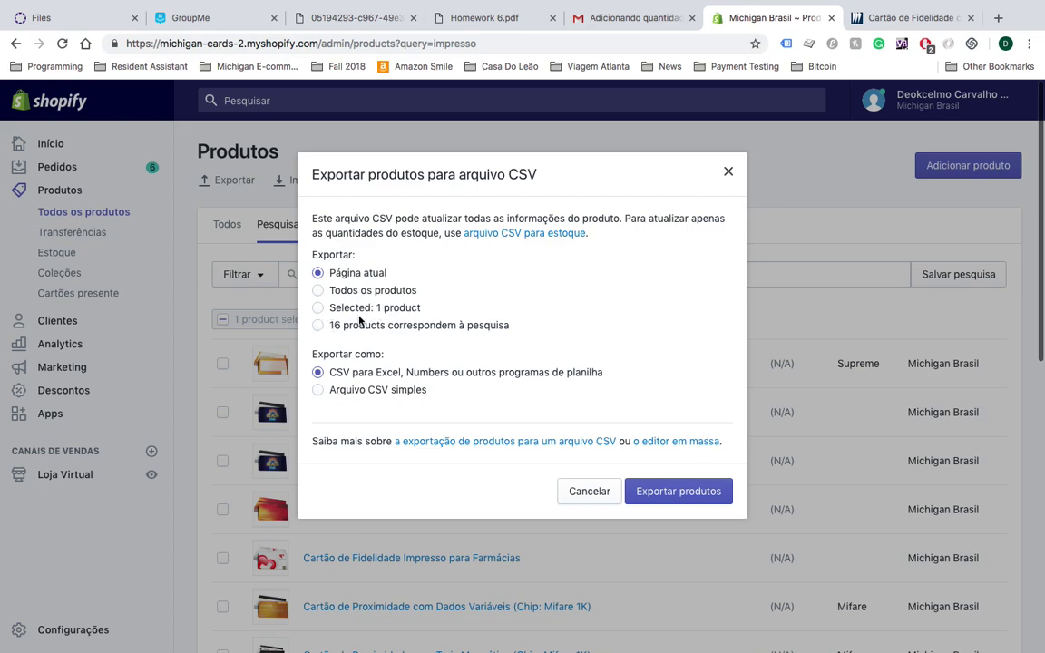
{"action": "left_click", "coordinate": [320, 309]}
{"action": "left_click", "coordinate": [320, 391]}
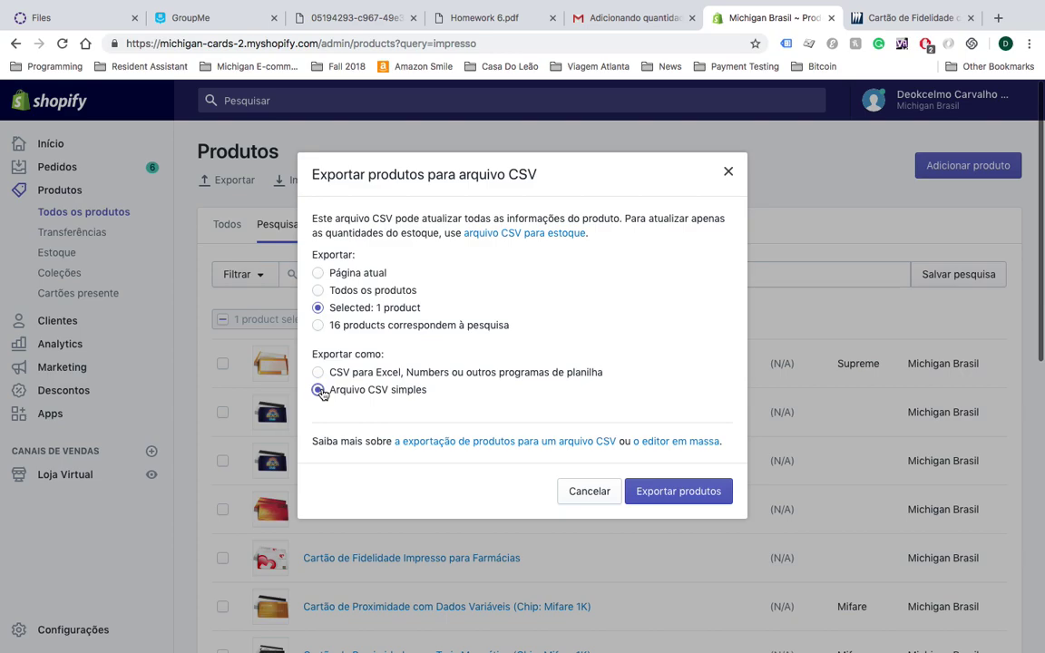
{"action": "left_click", "coordinate": [676, 500]}
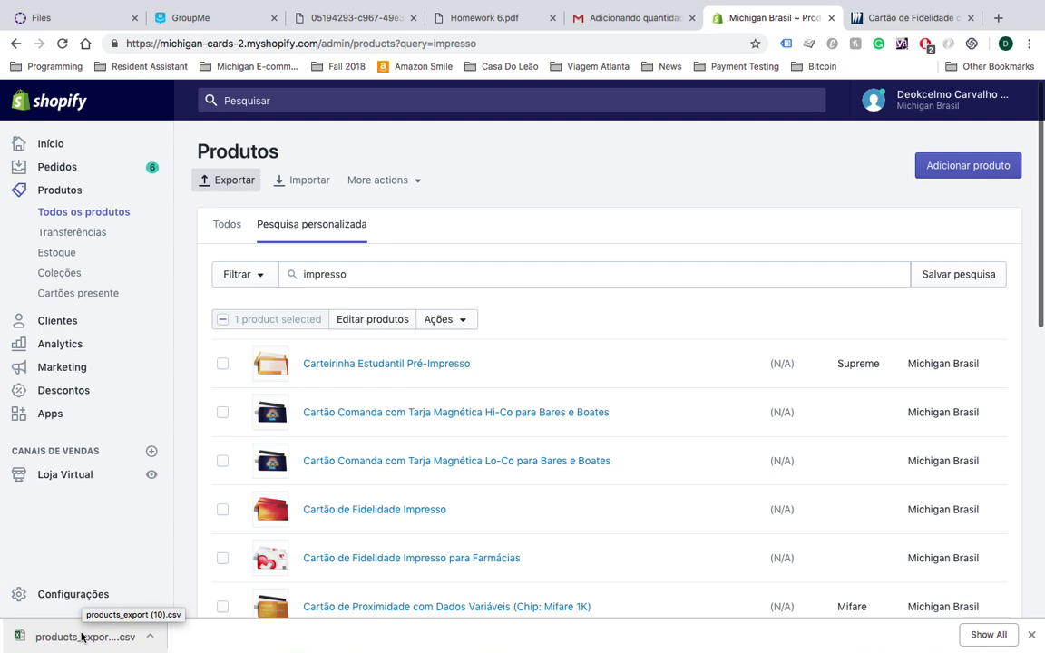
Step: Open the exported products_export (10).csv in Excel and select the header cells from Handle through Variant Price
{"action": "left_click", "coordinate": [80, 637]}
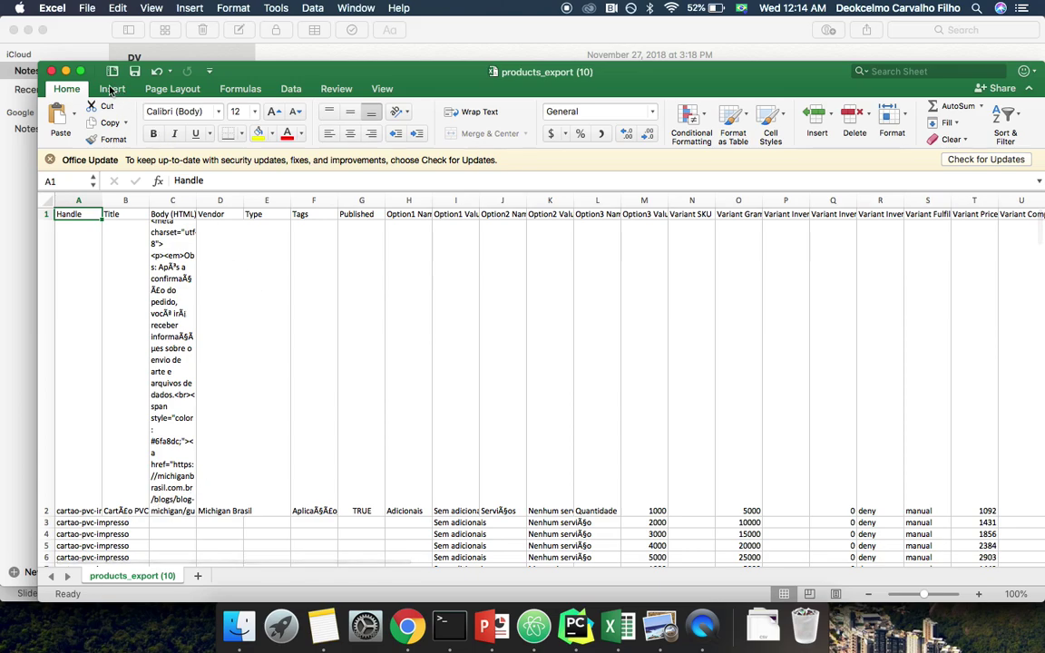
{"action": "left_click_drag", "start_coordinate": [262, 65], "coordinate": [218, 20]}
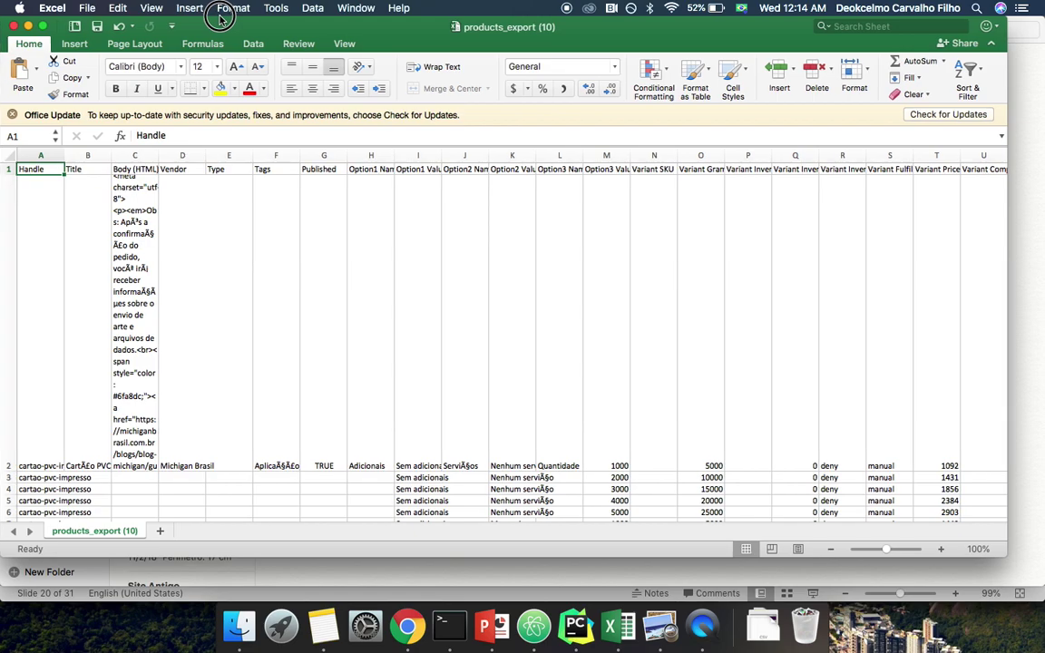
{"action": "scroll", "coordinate": [177, 250], "scroll_direction": "up", "scroll_amount": 2}
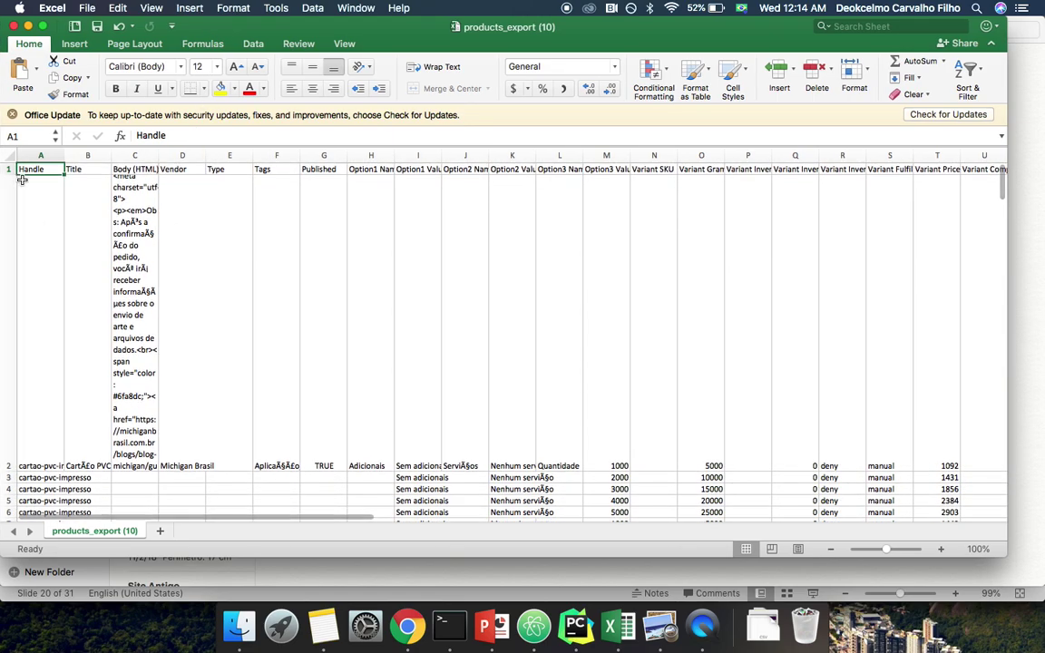
{"action": "left_click_drag", "start_coordinate": [25, 170], "coordinate": [917, 171]}
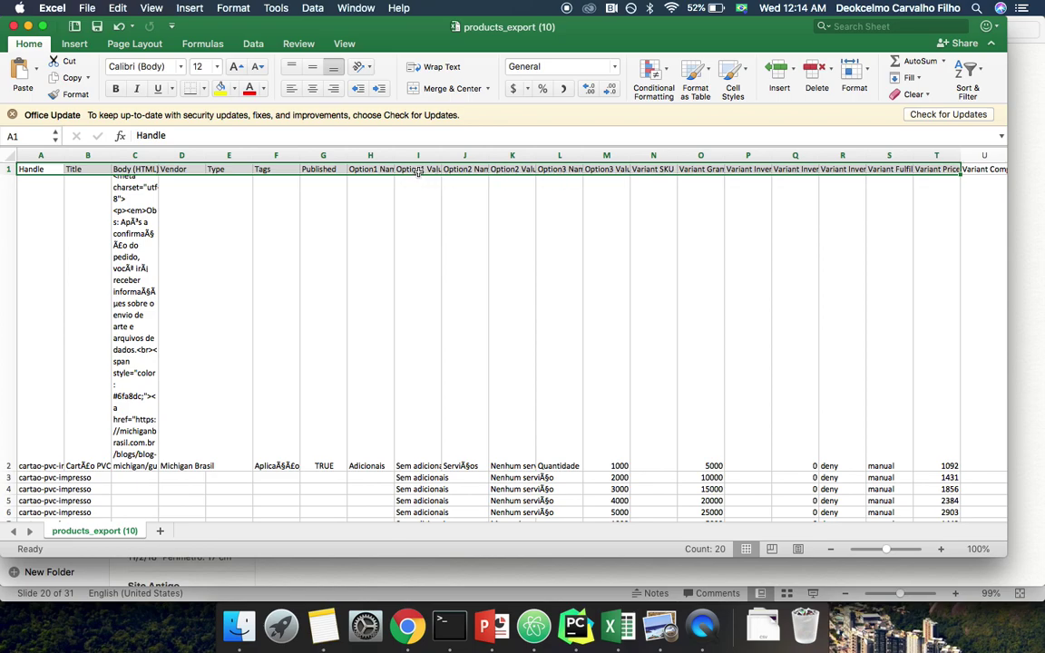
Step: Inspect the Option1, Option2 and Option3 Name columns and their entries in the first product row
{"action": "left_click", "coordinate": [376, 172]}
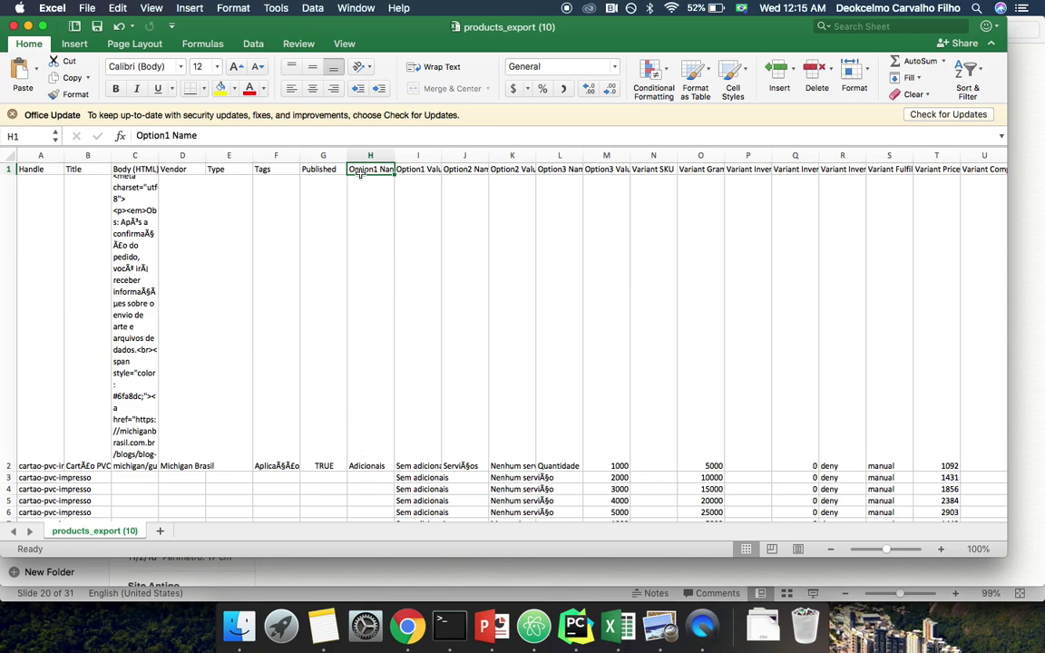
{"action": "left_click", "coordinate": [368, 431]}
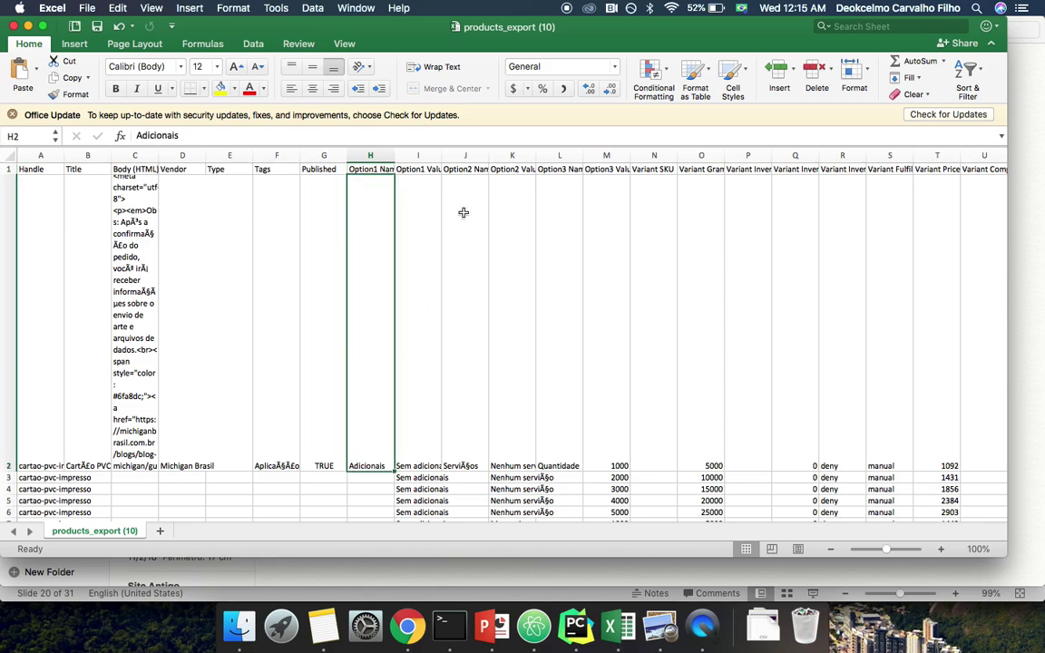
{"action": "left_click", "coordinate": [472, 171]}
{"action": "left_click", "coordinate": [465, 389]}
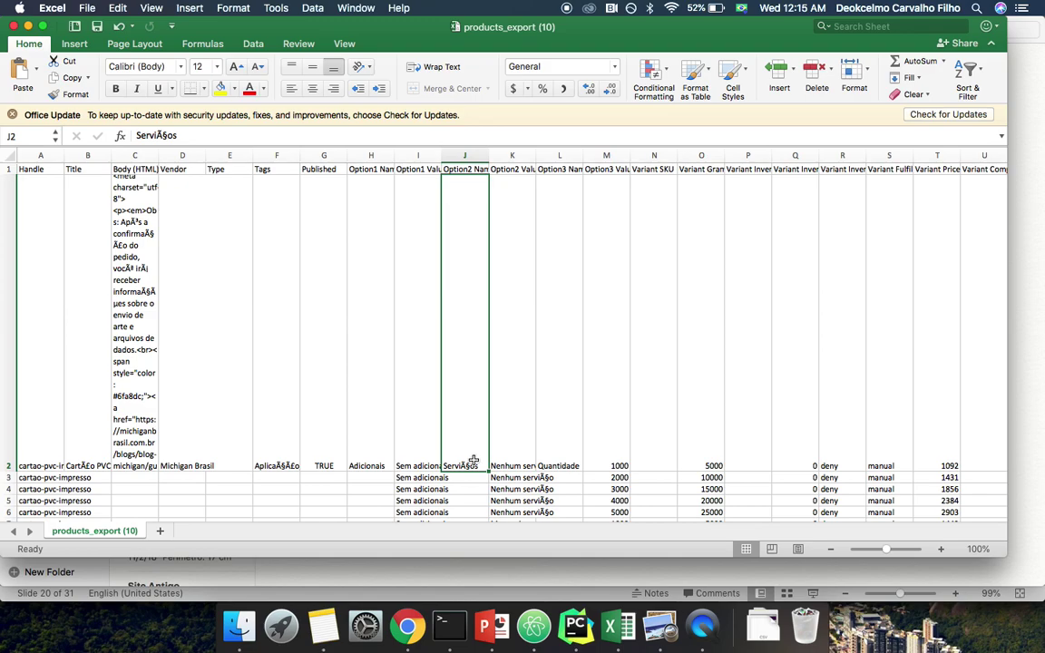
{"action": "left_click", "coordinate": [362, 244]}
{"action": "left_click", "coordinate": [460, 275]}
{"action": "left_click", "coordinate": [556, 289]}
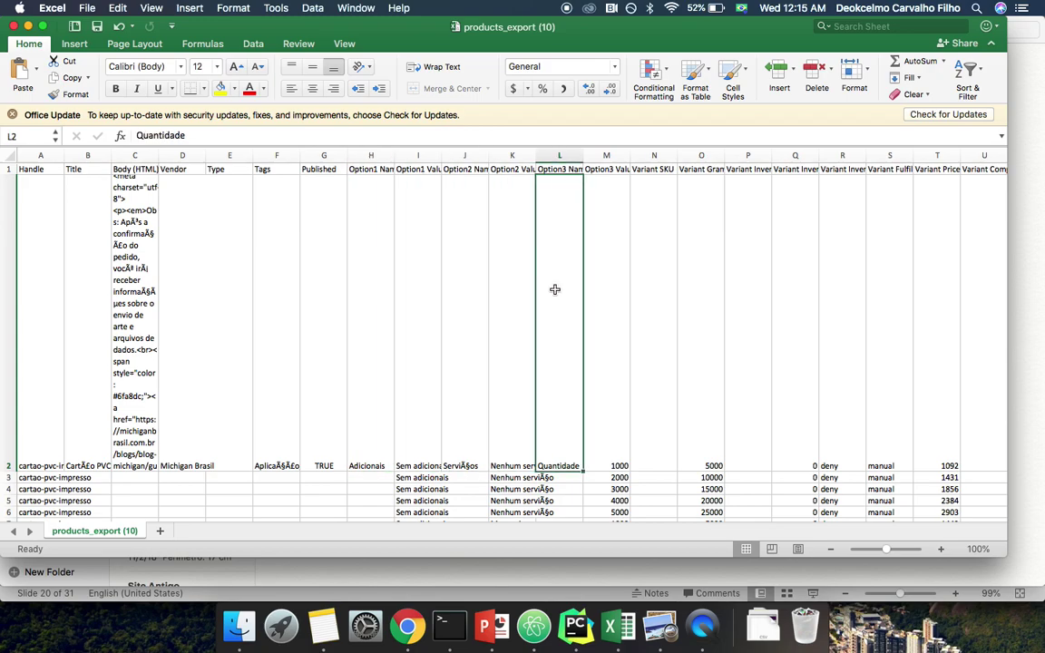
Step: Examine the Option3 Value column to see how the quantities are listed down the variant rows
{"action": "scroll", "coordinate": [555, 290], "scroll_direction": "down", "scroll_amount": 5}
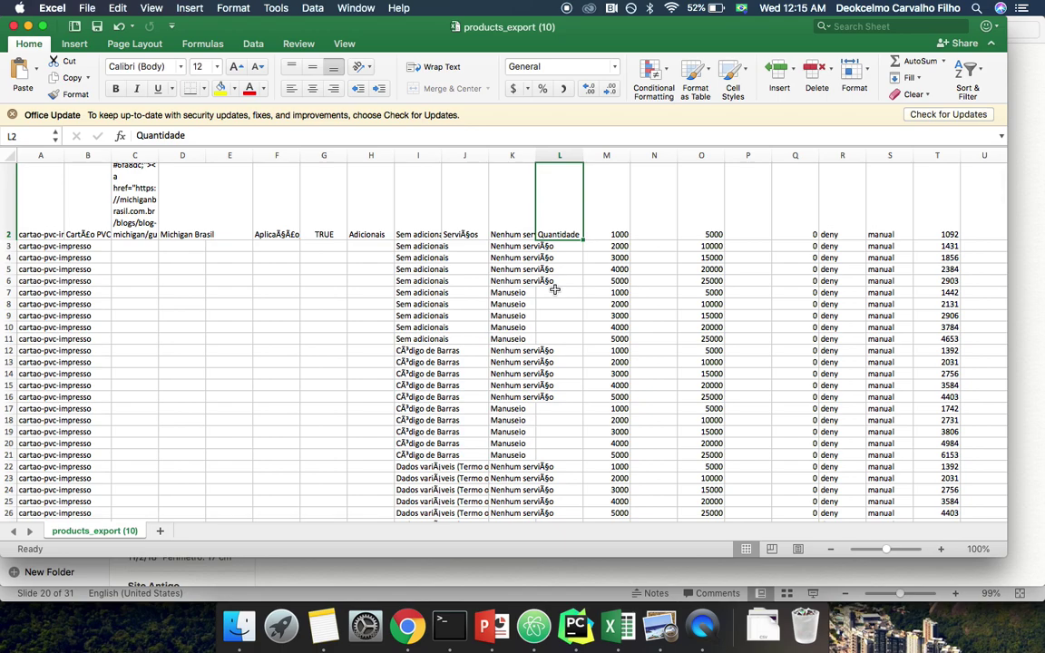
{"action": "scroll", "coordinate": [556, 289], "scroll_direction": "up", "scroll_amount": 1}
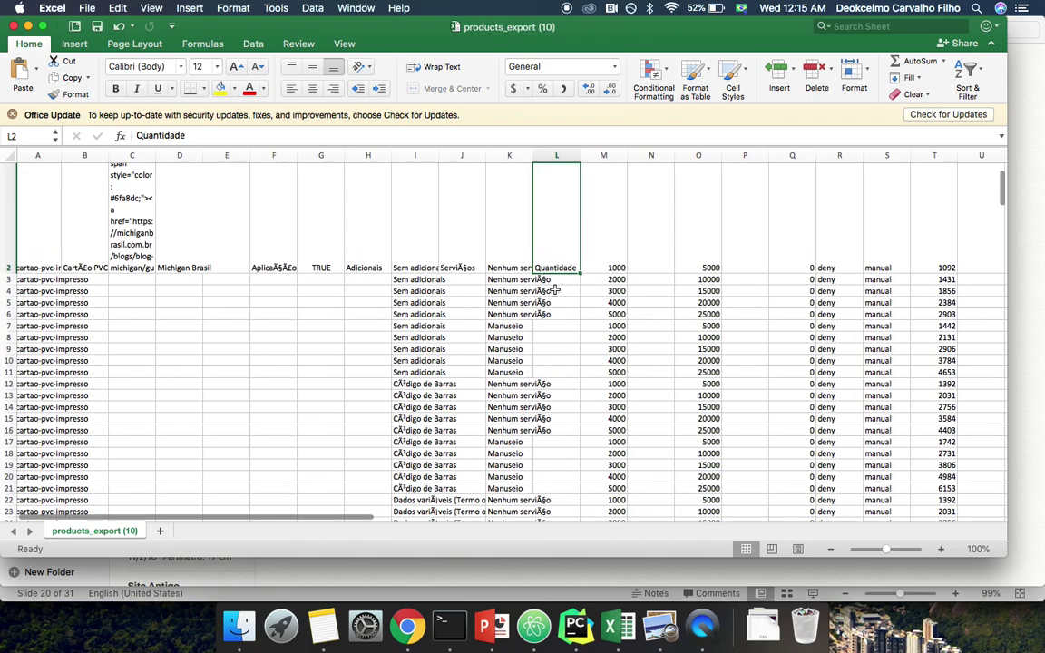
{"action": "scroll", "coordinate": [567, 273], "scroll_direction": "down", "scroll_amount": 2}
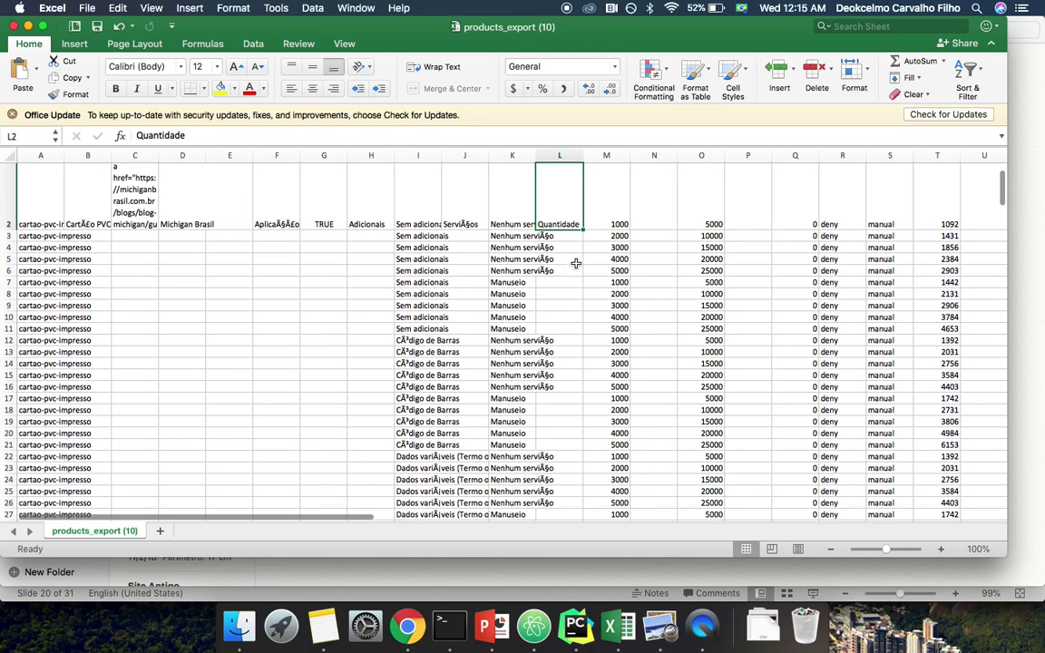
{"action": "left_click", "coordinate": [612, 221]}
{"action": "scroll", "coordinate": [611, 222], "scroll_direction": "up", "scroll_amount": 5}
{"action": "scroll", "coordinate": [611, 222], "scroll_direction": "down", "scroll_amount": 7}
{"action": "scroll", "coordinate": [612, 221], "scroll_direction": "up", "scroll_amount": 3}
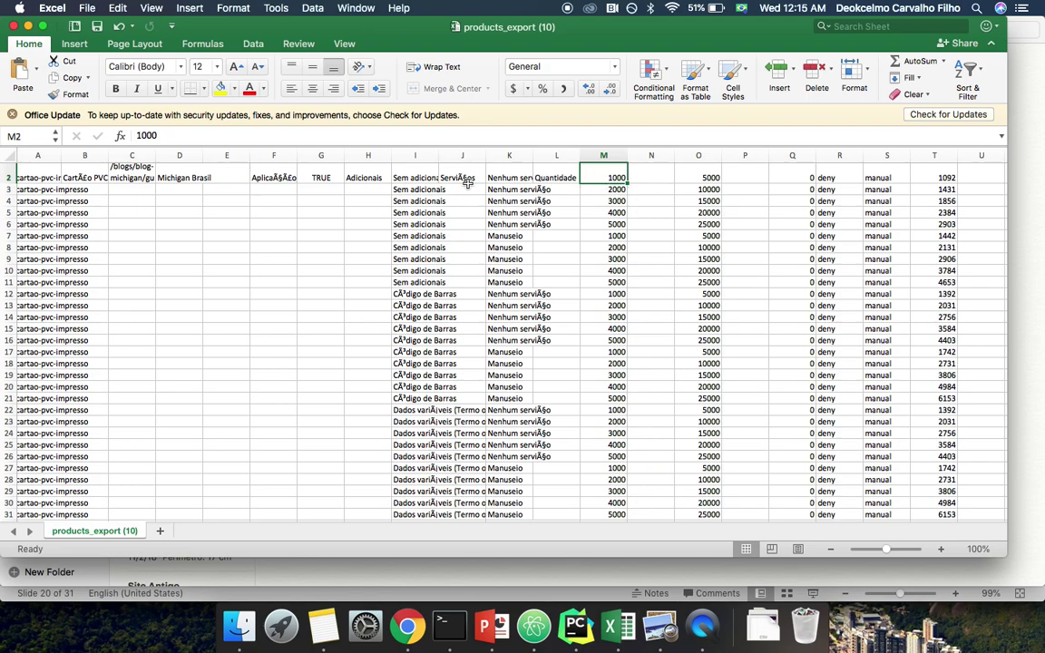
Step: Compare the Option1, Option2 and Option3 values across the first variant rows, starting with Sem adicionais
{"action": "left_click", "coordinate": [411, 177]}
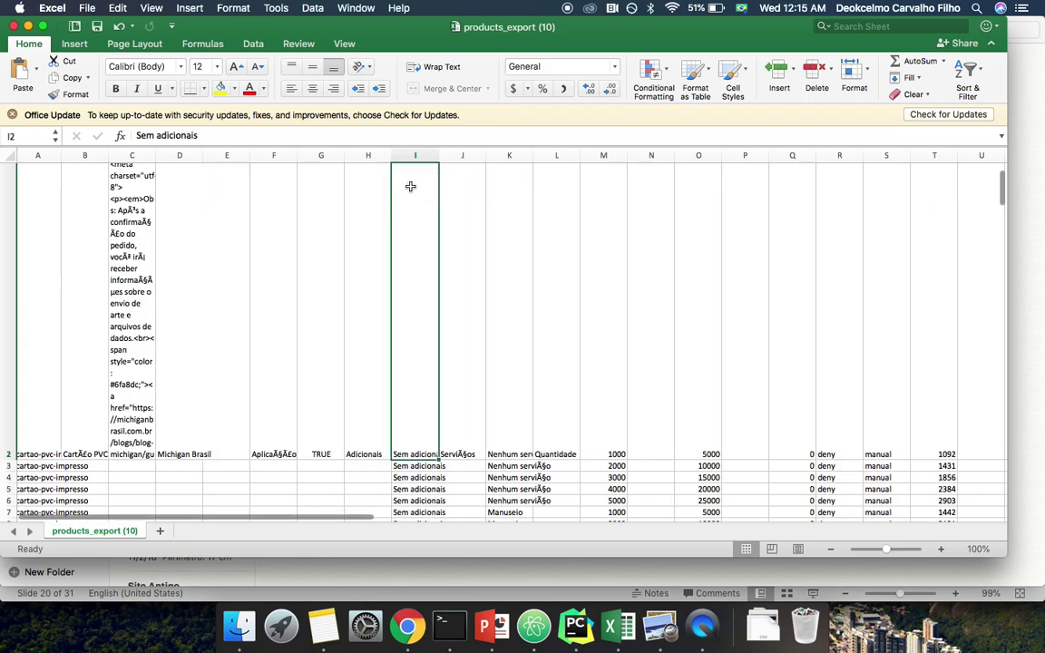
{"action": "scroll", "coordinate": [411, 182], "scroll_direction": "down", "scroll_amount": 5}
{"action": "scroll", "coordinate": [411, 181], "scroll_direction": "right", "scroll_amount": 1}
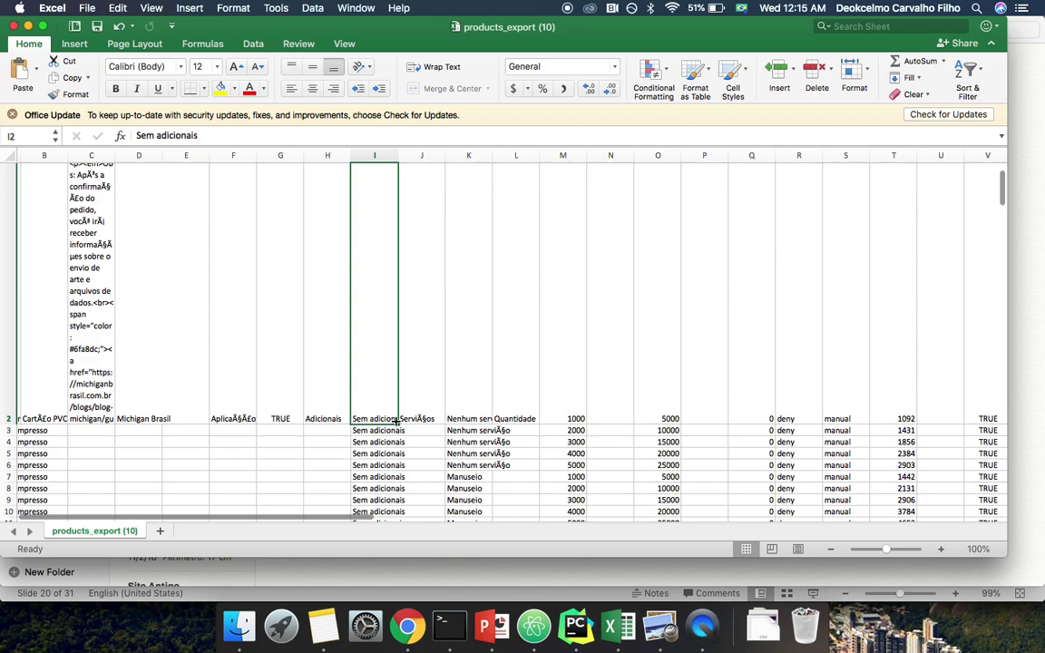
{"action": "left_click_drag", "start_coordinate": [386, 424], "coordinate": [381, 513]}
{"action": "left_click_drag", "start_coordinate": [459, 452], "coordinate": [461, 513]}
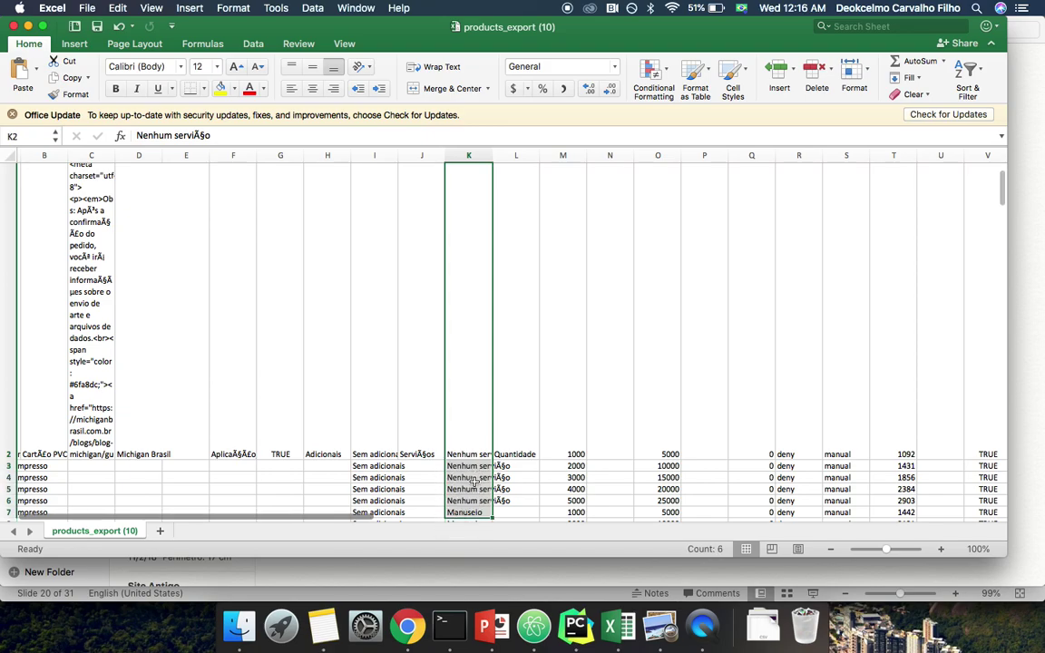
{"action": "scroll", "coordinate": [545, 418], "scroll_direction": "down", "scroll_amount": 5}
{"action": "left_click", "coordinate": [582, 380]}
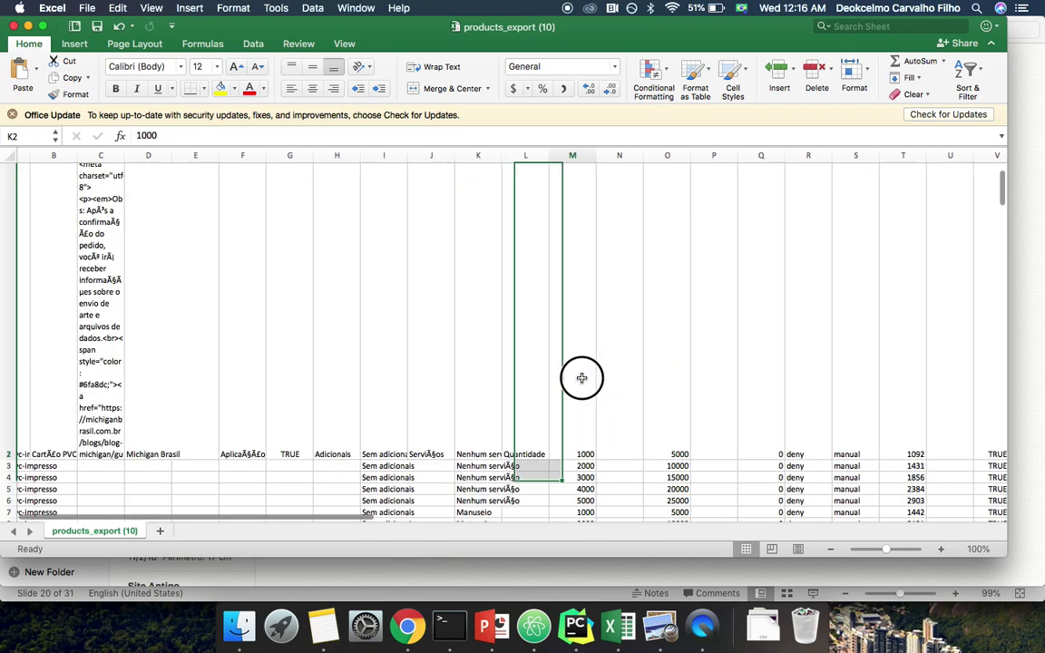
{"action": "scroll", "coordinate": [582, 379], "scroll_direction": "down", "scroll_amount": 5}
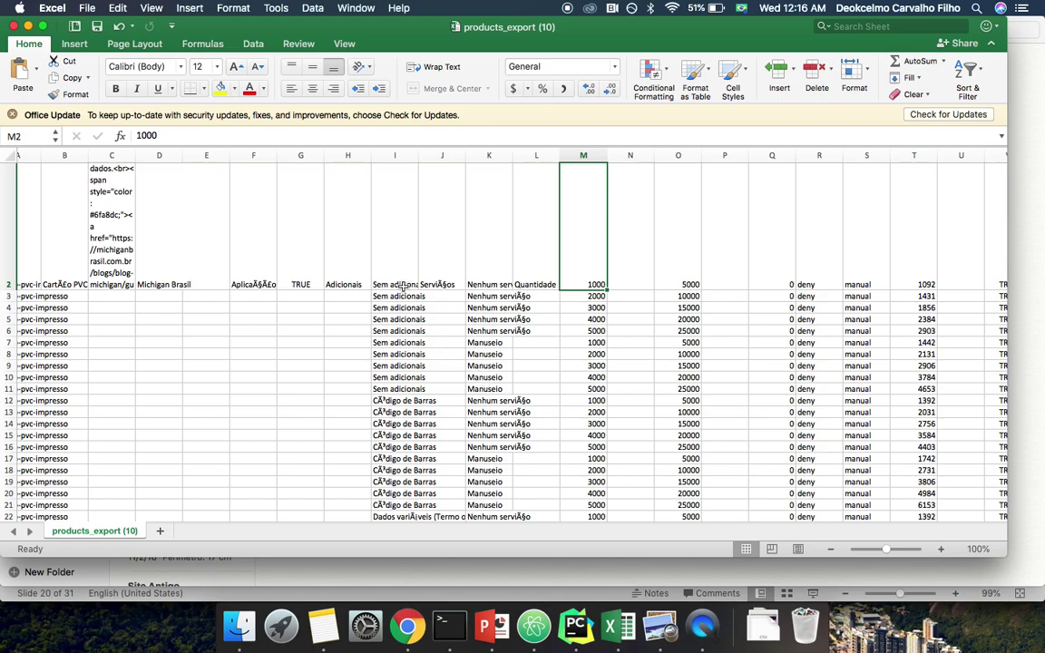
Step: Review how Adicionais, Serviços and Quantidade are combined through all of the product's variant rows
{"action": "scroll", "coordinate": [403, 287], "scroll_direction": "down", "scroll_amount": 5}
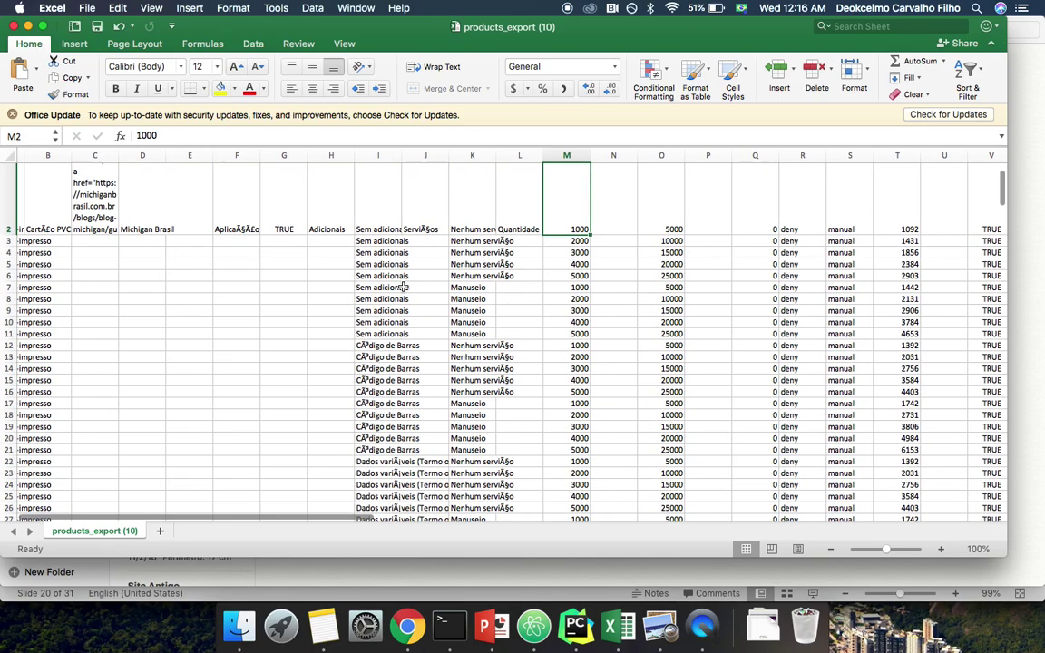
{"action": "scroll", "coordinate": [404, 287], "scroll_direction": "up", "scroll_amount": 3}
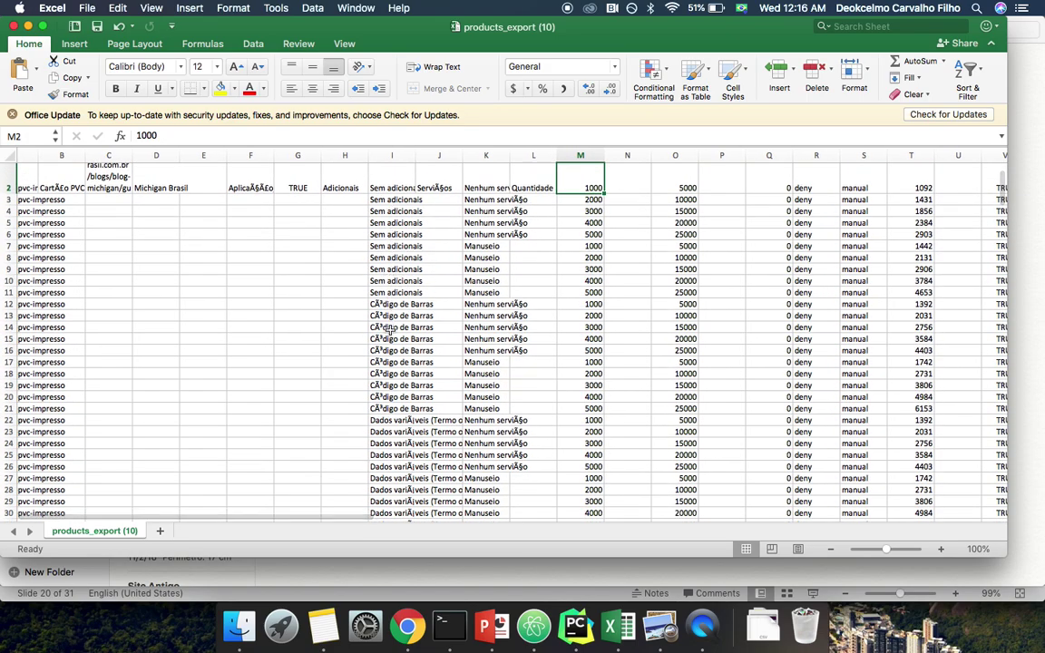
{"action": "scroll", "coordinate": [388, 363], "scroll_direction": "down", "scroll_amount": 4}
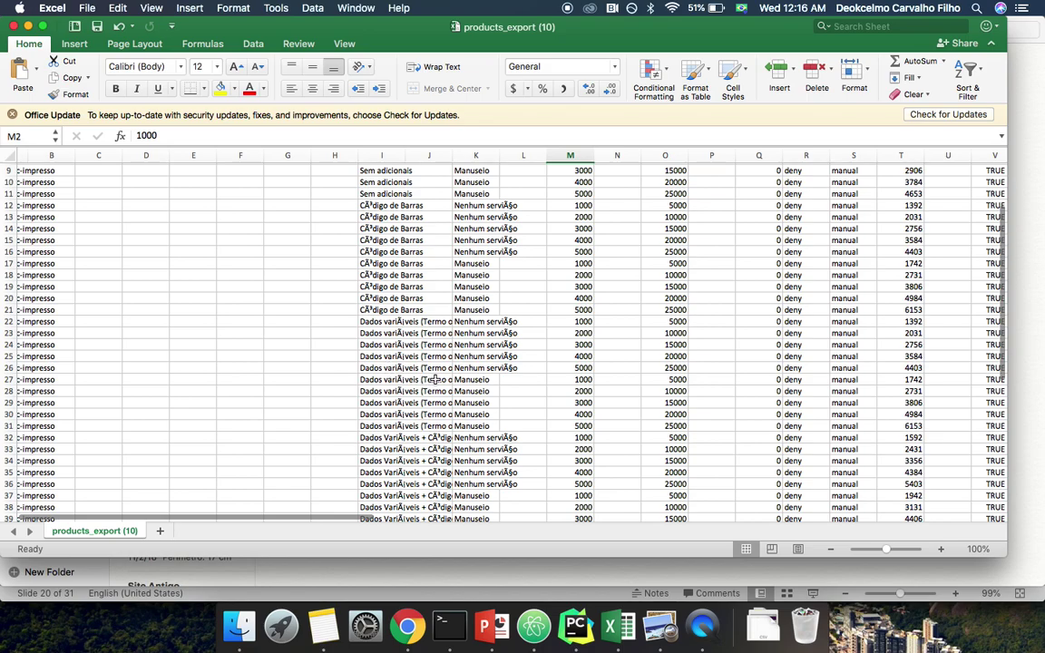
{"action": "scroll", "coordinate": [432, 379], "scroll_direction": "down", "scroll_amount": 3}
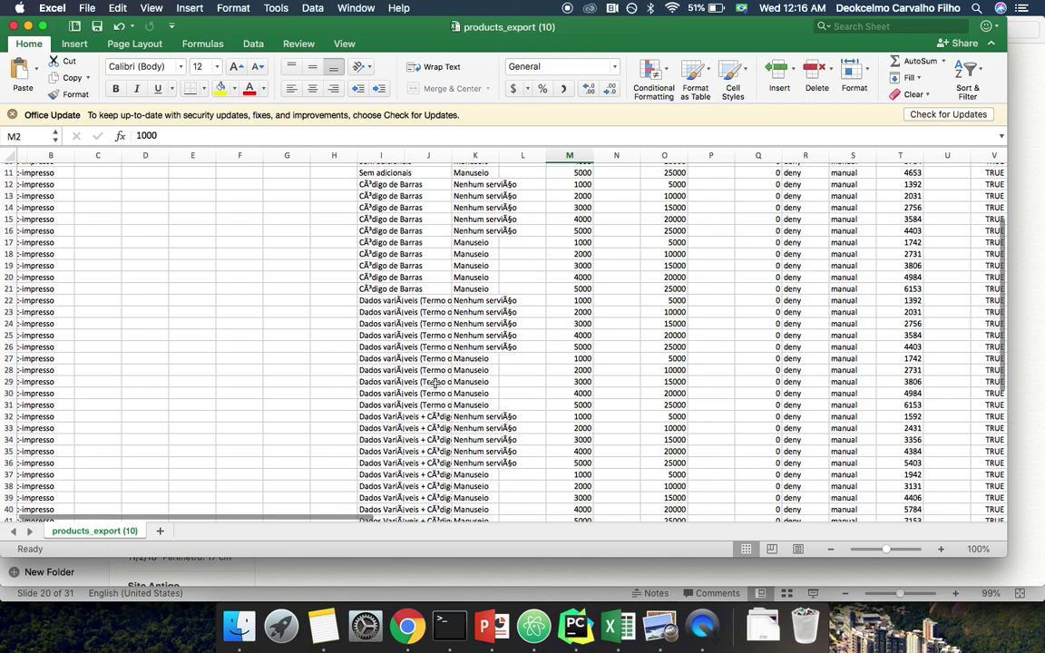
{"action": "scroll", "coordinate": [435, 383], "scroll_direction": "down", "scroll_amount": 1}
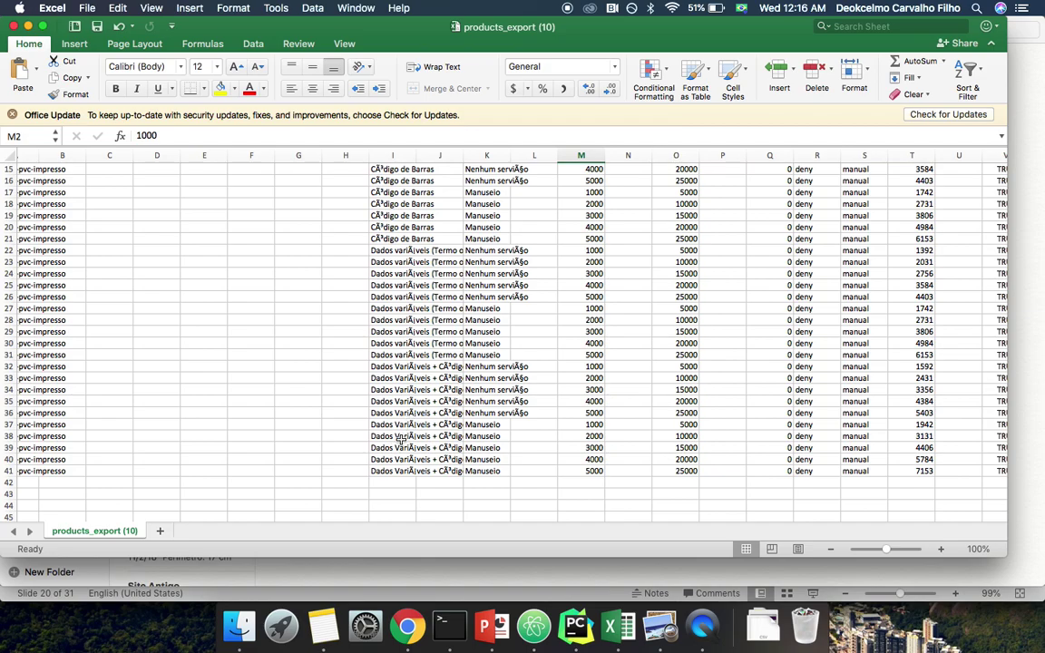
{"action": "scroll", "coordinate": [397, 418], "scroll_direction": "up", "scroll_amount": 10}
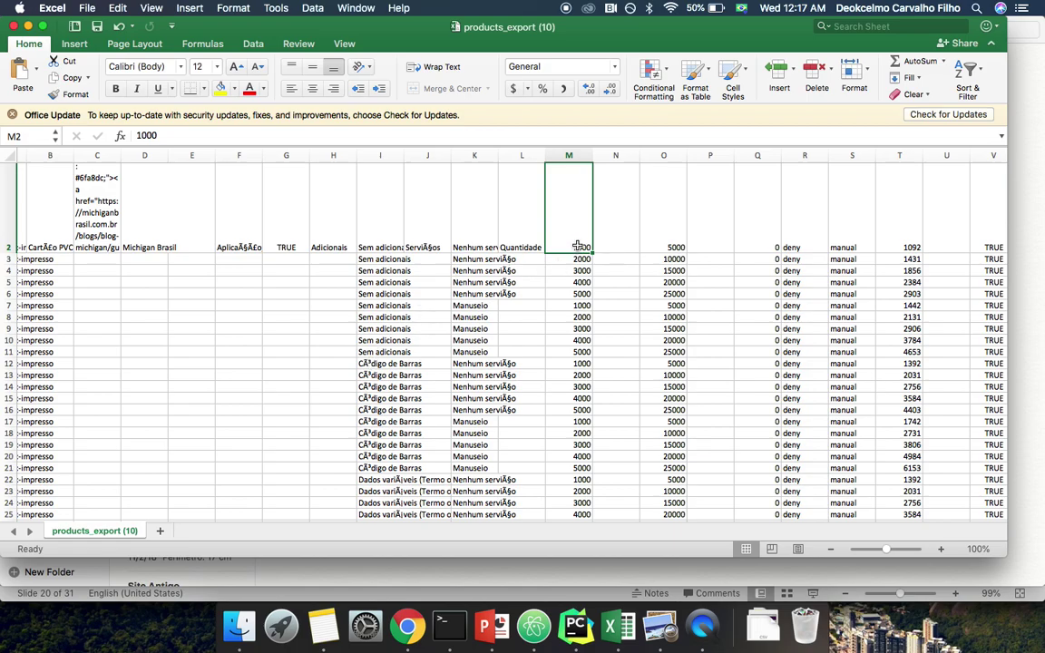
Step: Step down the Option3 Value column from the first variant row to just past the last one
{"action": "scroll", "coordinate": [577, 246], "scroll_direction": "up", "scroll_amount": 5}
{"action": "scroll", "coordinate": [563, 402], "scroll_direction": "down", "scroll_amount": 5}
{"action": "key", "text": "Down"}
{"action": "key", "text": "Down"}
{"action": "key", "text": "Down"}
{"action": "key", "text": "Down"}
{"action": "key", "text": "Down"}
{"action": "key", "text": "Down"}
{"action": "key", "text": "Down"}
{"action": "key", "text": "Down"}
{"action": "key", "text": "Down"}
{"action": "key", "text": "Down"}
{"action": "key", "text": "Down"}
{"action": "key", "text": "Down"}
{"action": "key", "text": "Down"}
{"action": "key", "text": "Down"}
{"action": "key", "text": "Down"}
{"action": "key", "text": "Down"}
{"action": "key", "text": "Down"}
{"action": "key", "text": "Down"}
{"action": "key", "text": "Down"}
{"action": "key", "text": "Down"}
{"action": "key", "text": "Down"}
{"action": "key", "text": "Down"}
{"action": "key", "text": "Down"}
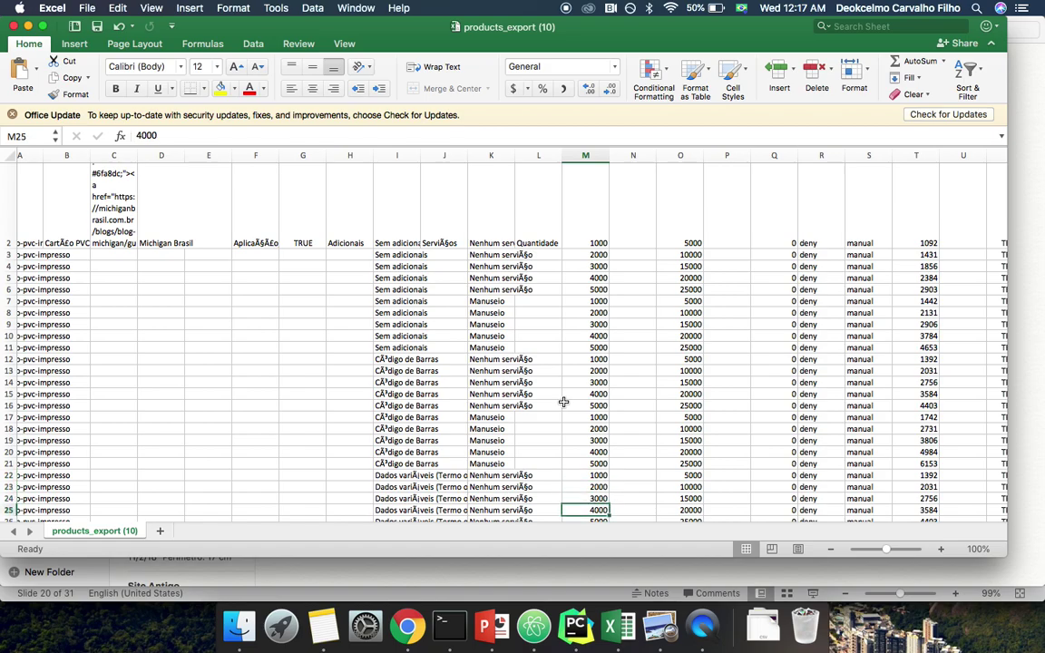
{"action": "key", "text": "Down"}
{"action": "key", "text": "Down"}
{"action": "key", "text": "Down"}
{"action": "key", "text": "Down"}
{"action": "key", "text": "Down"}
{"action": "key", "text": "Down"}
{"action": "key", "text": "Down"}
{"action": "key", "text": "Down"}
{"action": "key", "text": "Down"}
{"action": "key", "text": "Down"}
{"action": "key", "text": "Down"}
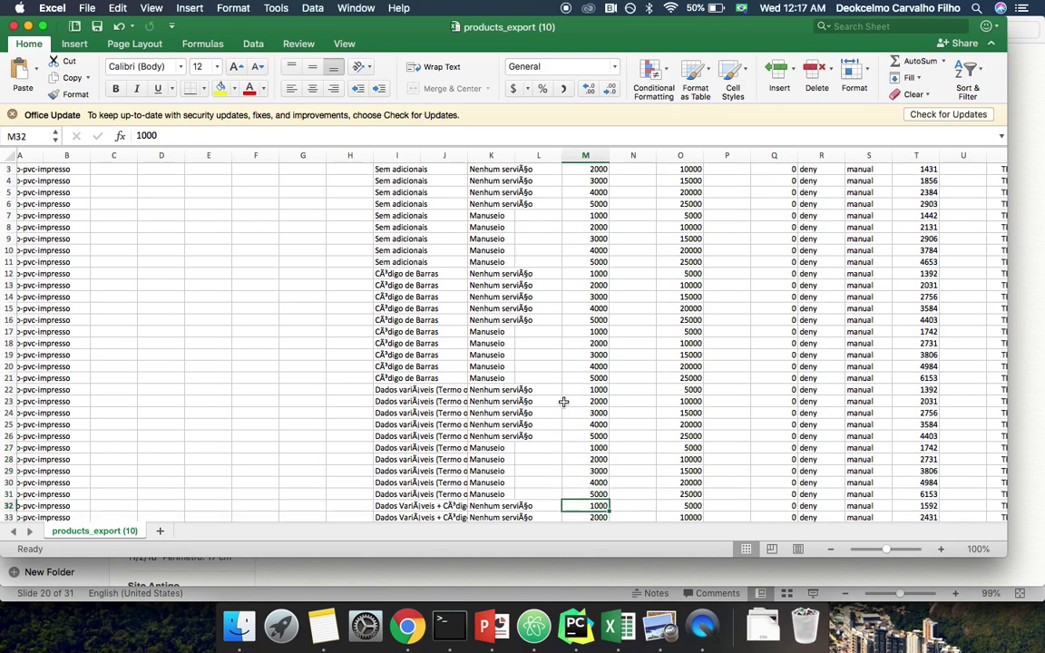
{"action": "key", "text": "Down"}
{"action": "key", "text": "Down"}
{"action": "key", "text": "Down"}
{"action": "key", "text": "Down"}
{"action": "key", "text": "Down"}
{"action": "key", "text": "Down"}
{"action": "key", "text": "Down"}
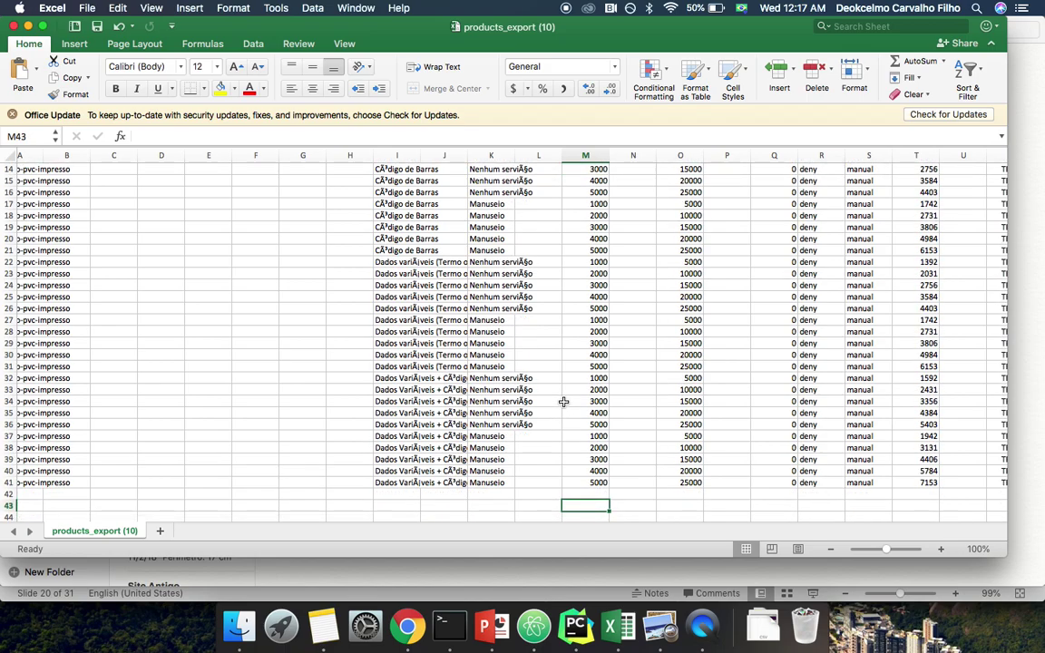
Step: Check the first product row's quantity, its Adicionais and Serviços option names, and the Option1 and Option2 values
{"action": "scroll", "coordinate": [563, 402], "scroll_direction": "up", "scroll_amount": 5}
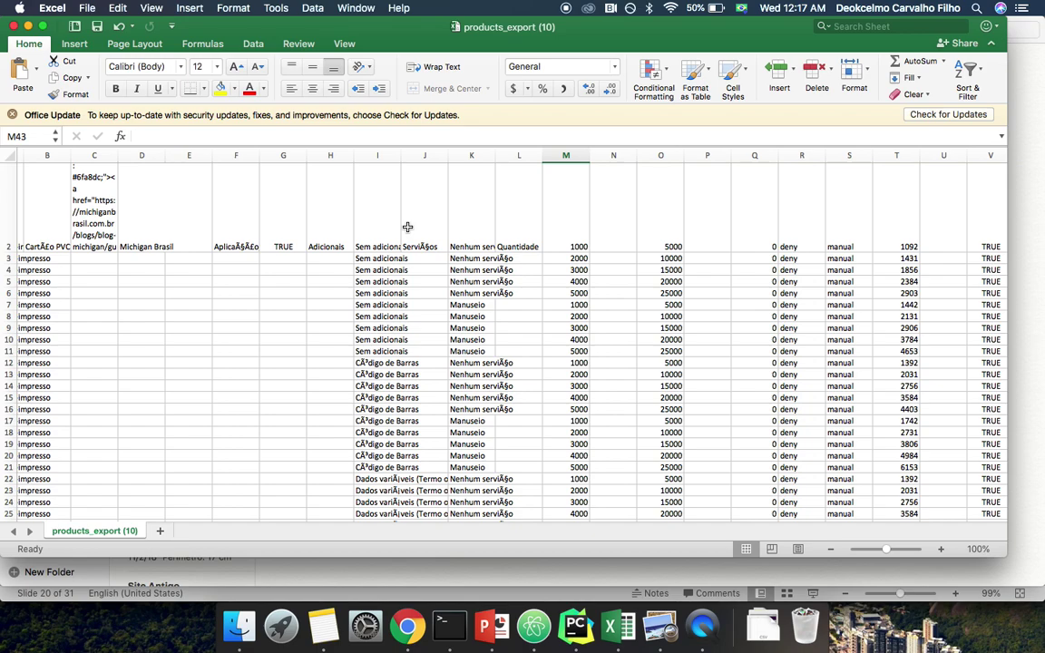
{"action": "left_click", "coordinate": [578, 239]}
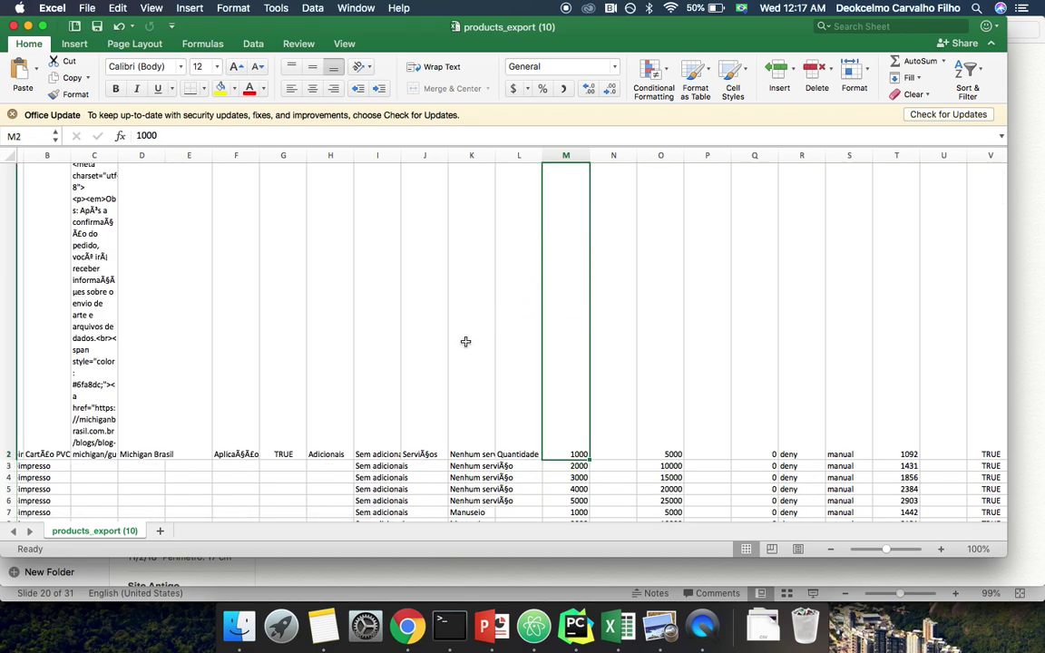
{"action": "left_click", "coordinate": [344, 444]}
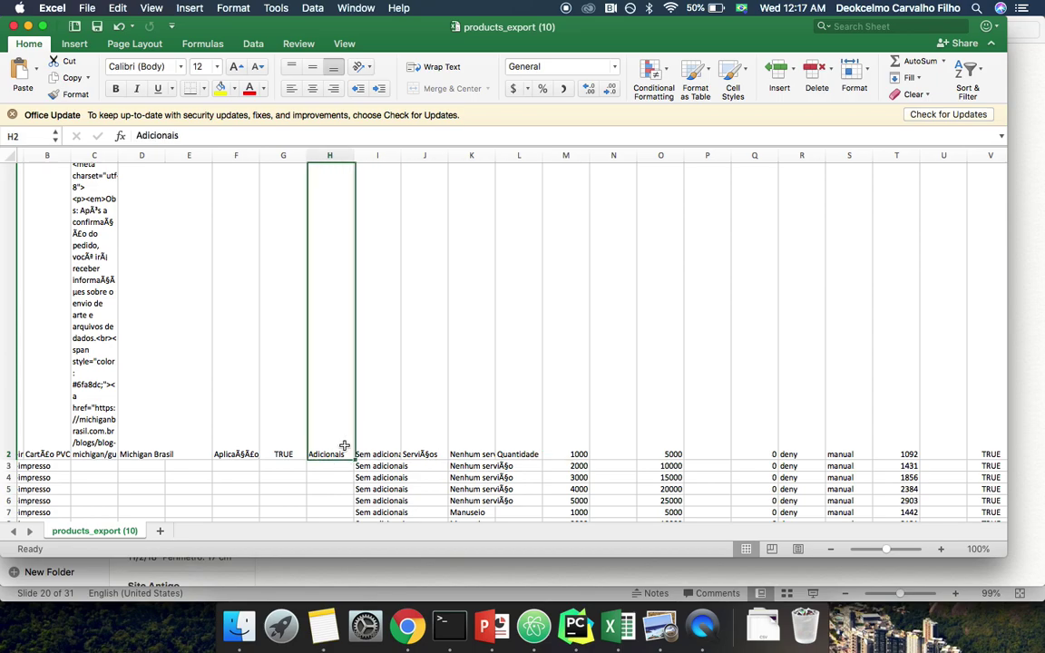
{"action": "left_click", "coordinate": [420, 439]}
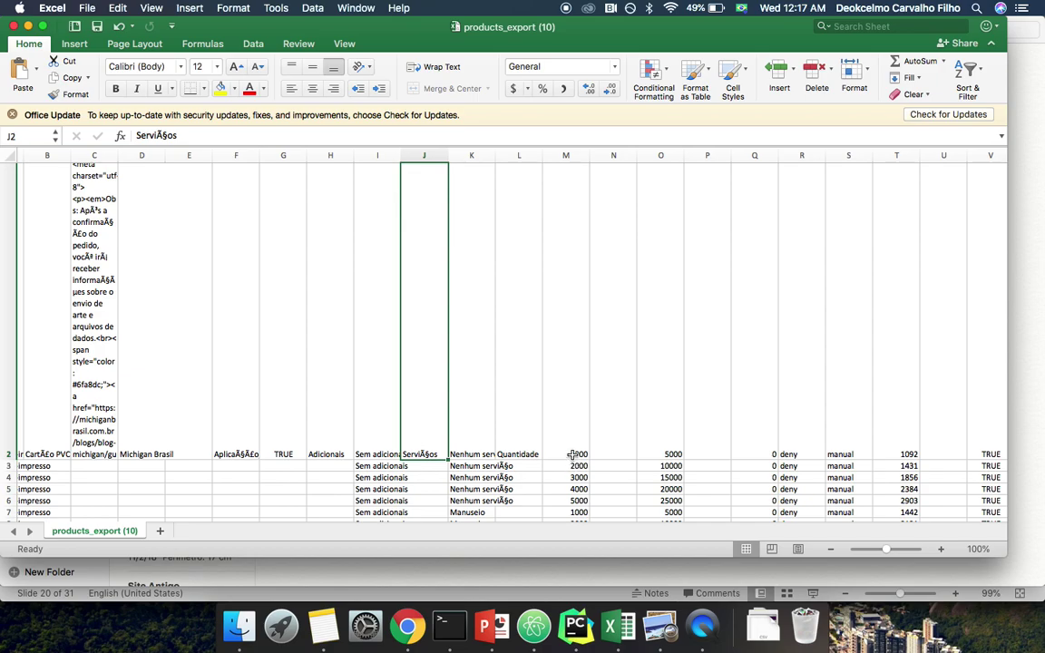
{"action": "left_click", "coordinate": [368, 451]}
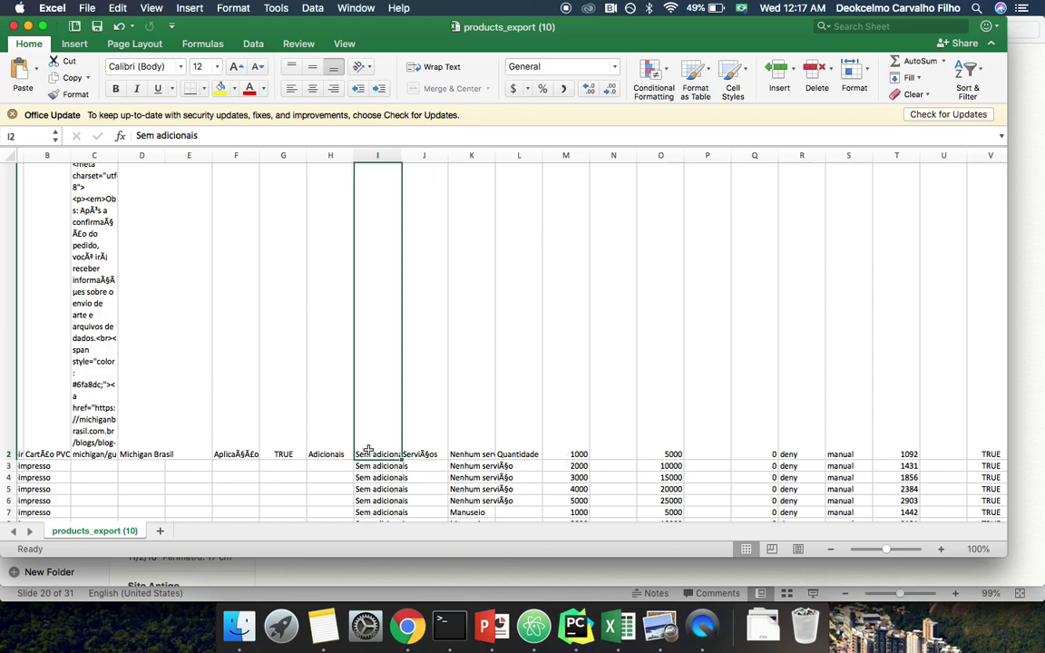
{"action": "left_click", "coordinate": [453, 453]}
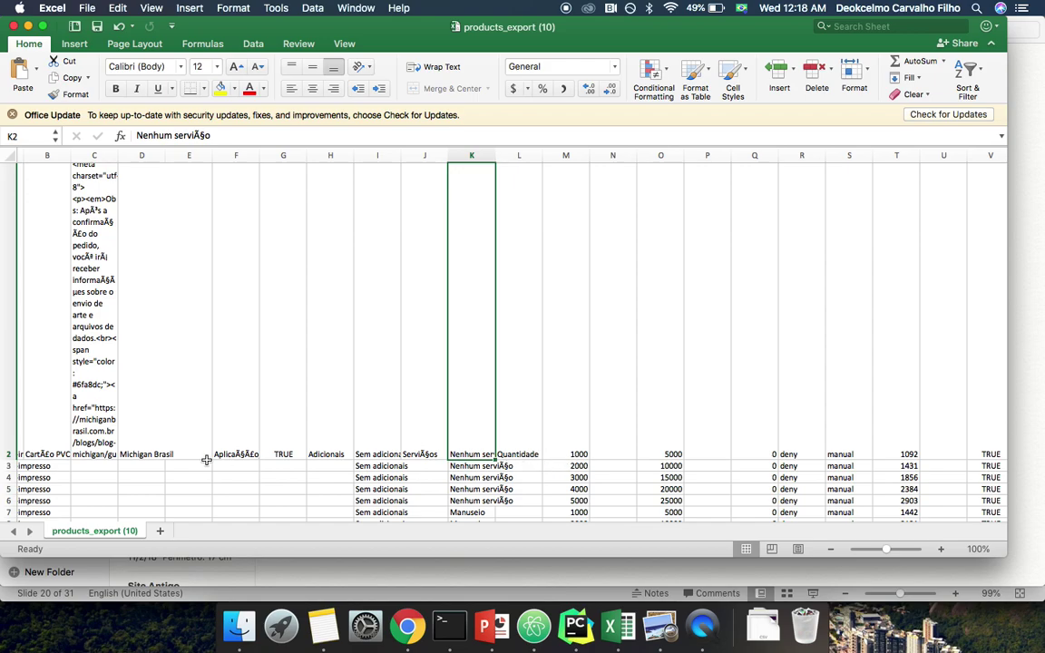
{"action": "left_click", "coordinate": [8, 465]}
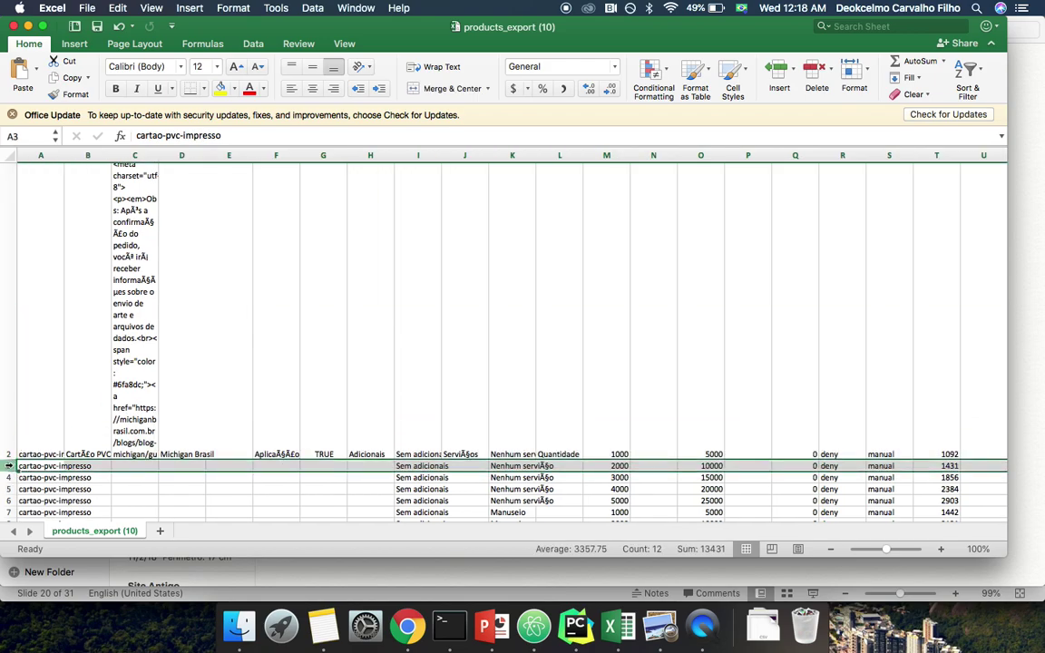
{"action": "key", "text": "super+c"}
{"action": "right_click", "coordinate": [8, 466]}
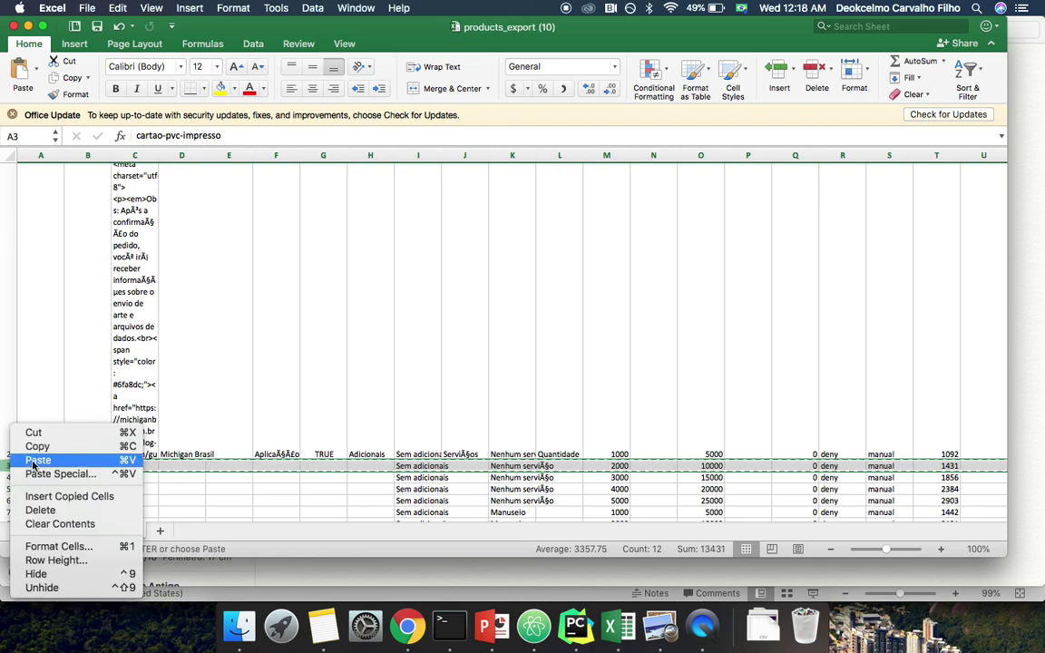
{"action": "left_click", "coordinate": [196, 455]}
{"action": "left_click", "coordinate": [125, 498]}
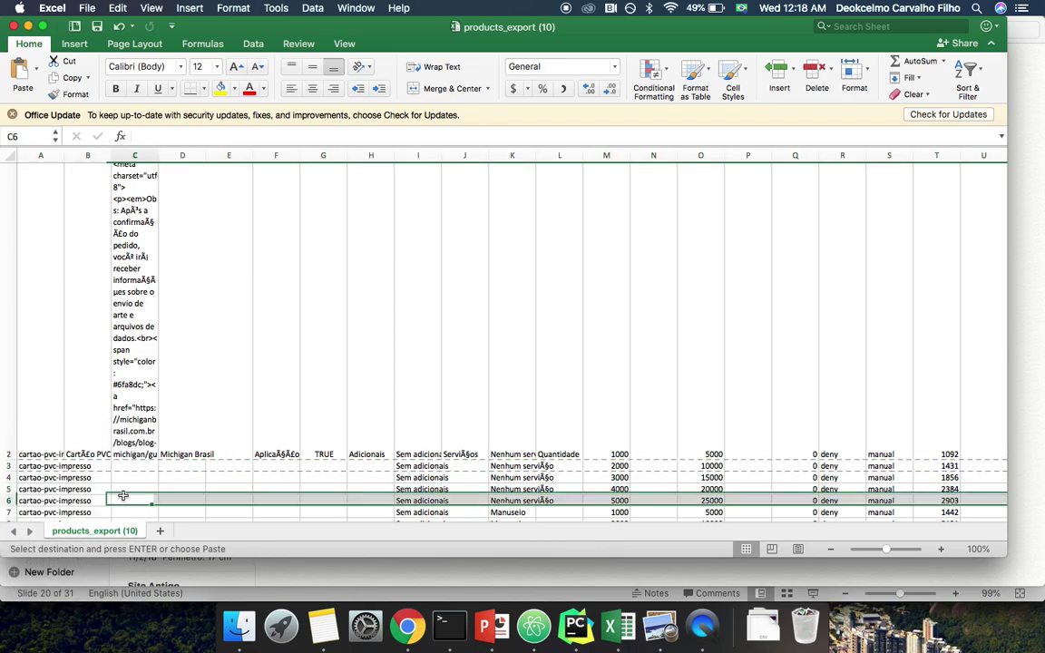
{"action": "left_click", "coordinate": [9, 466]}
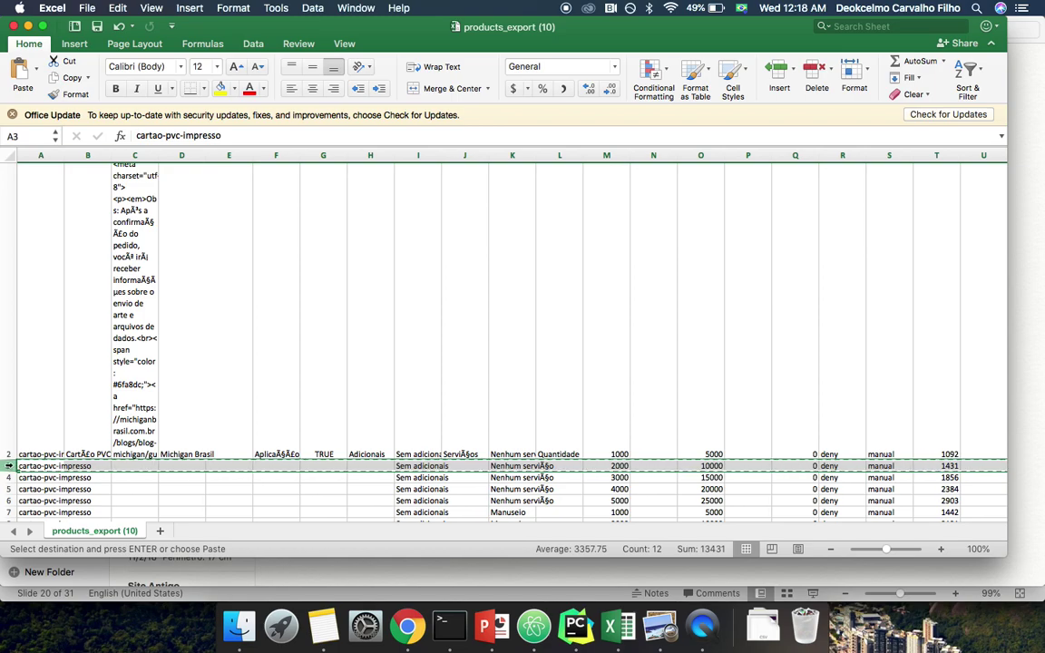
{"action": "right_click", "coordinate": [10, 469]}
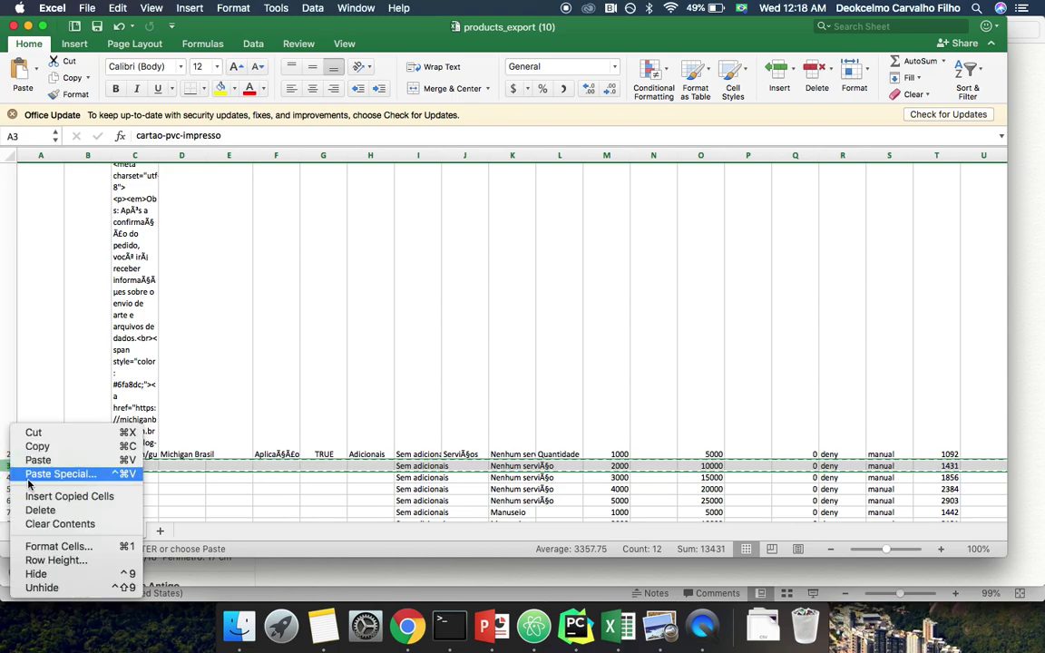
{"action": "left_click", "coordinate": [160, 488]}
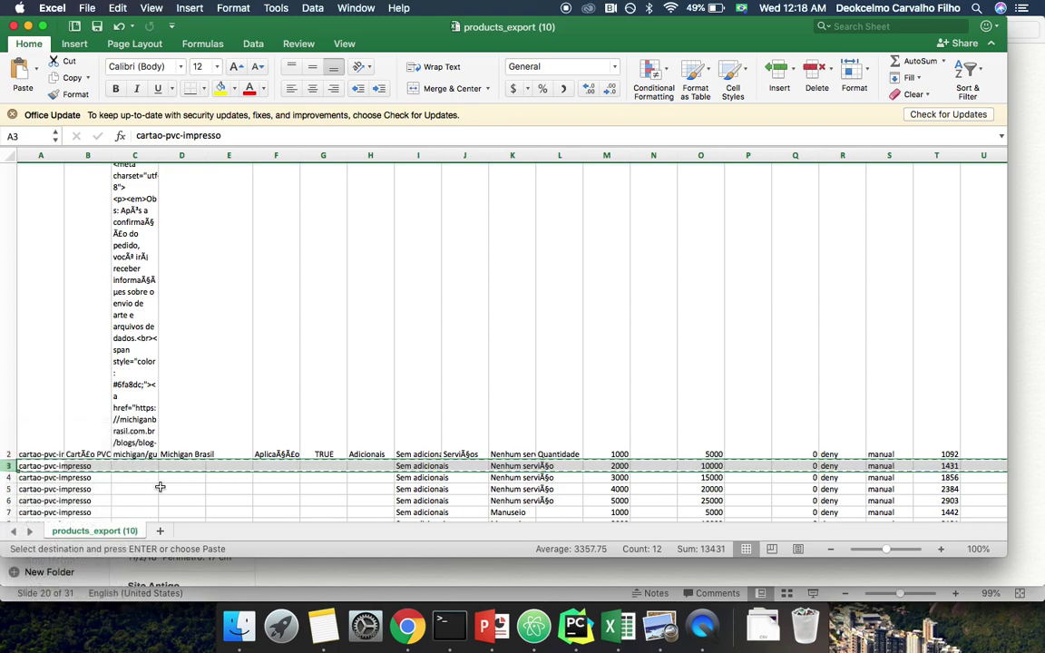
{"action": "key", "text": "Escape"}
Step: Insert a blank row directly below the first product row, at row 3
{"action": "right_click", "coordinate": [8, 468]}
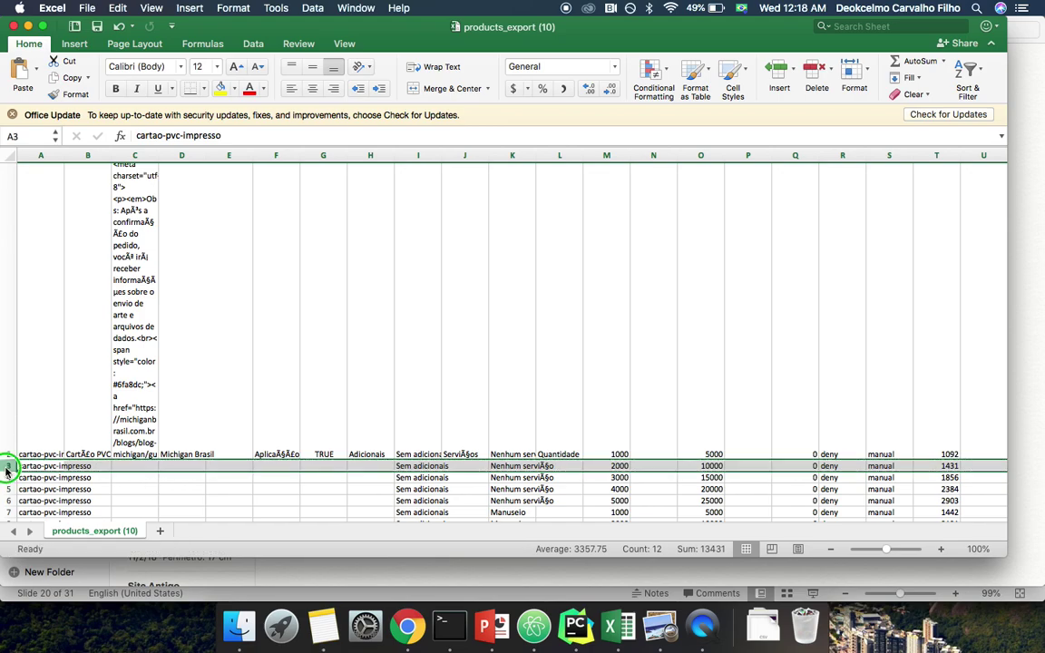
{"action": "left_click", "coordinate": [47, 494]}
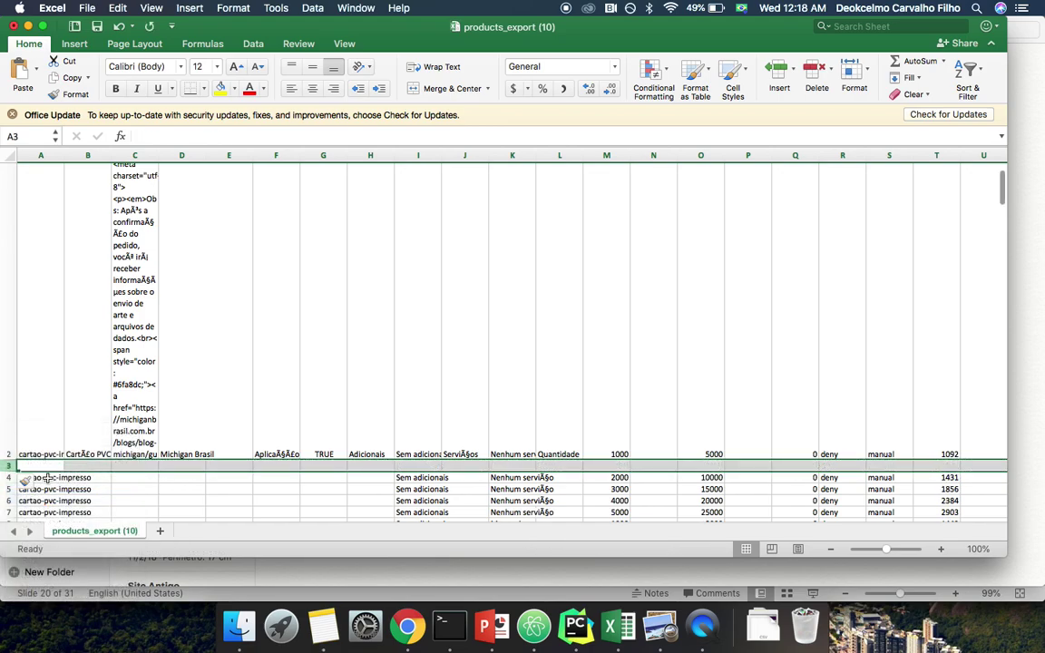
{"action": "left_click", "coordinate": [39, 467]}
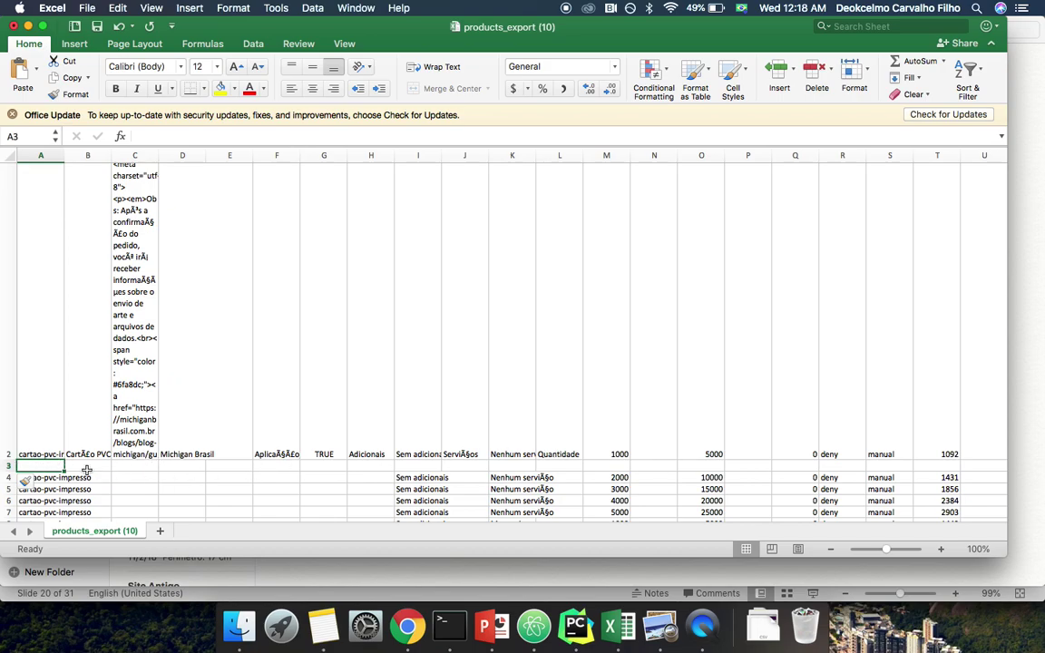
{"action": "key", "text": "super+v"}
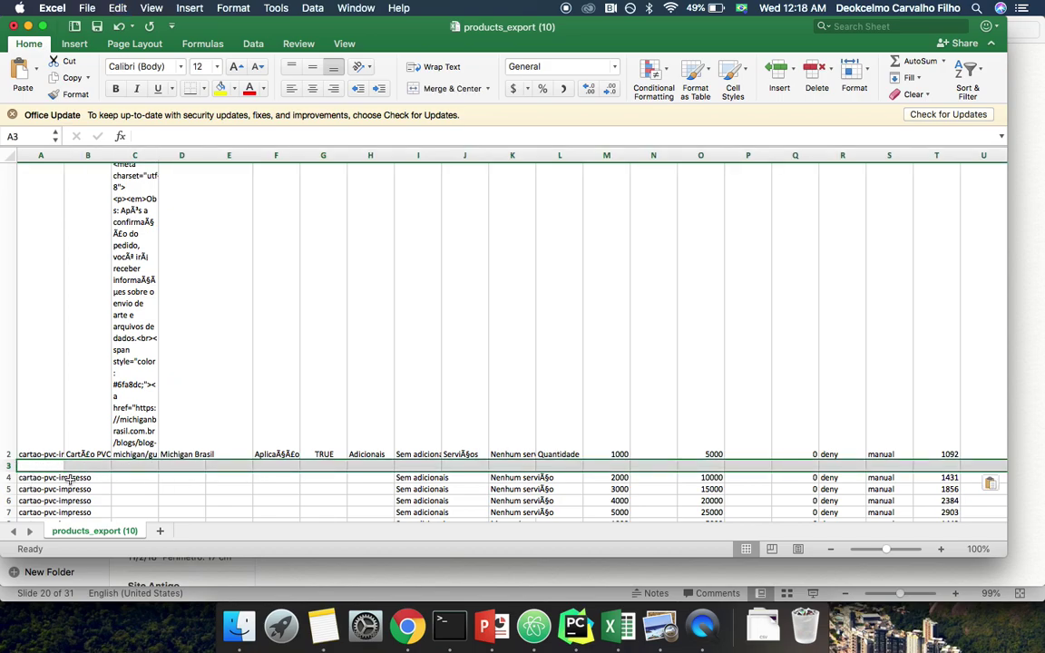
Step: Copy the whole 2000-unit Sem adicionais variant row from row 4 into blank row 3
{"action": "left_click", "coordinate": [49, 479]}
{"action": "left_click", "coordinate": [8, 477]}
{"action": "key", "text": "super+c"}
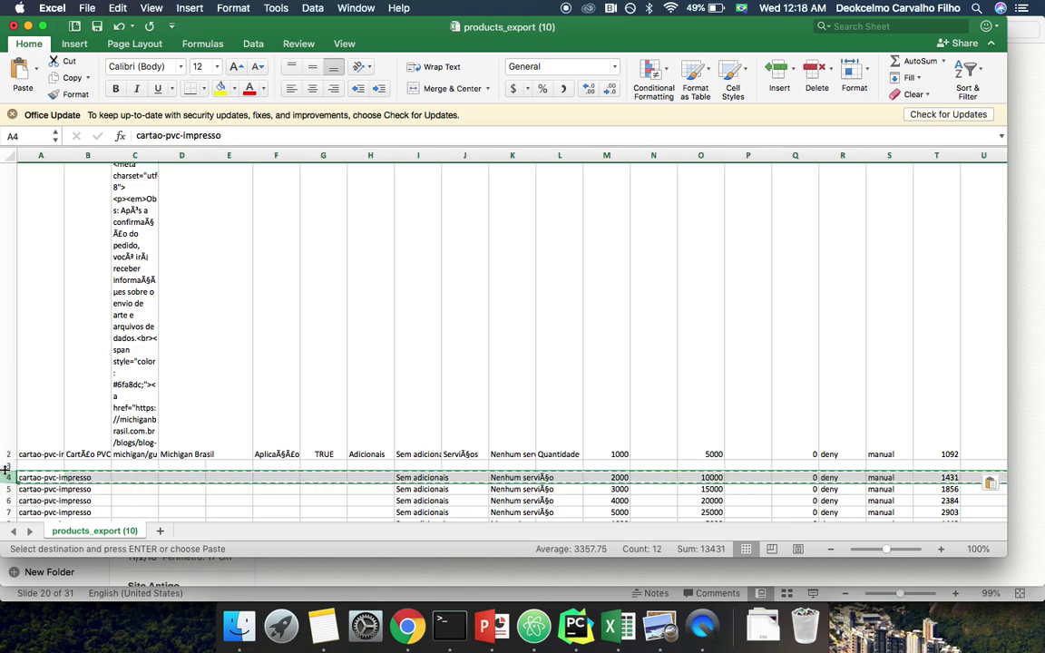
{"action": "left_click", "coordinate": [8, 467]}
{"action": "key", "text": "super+v"}
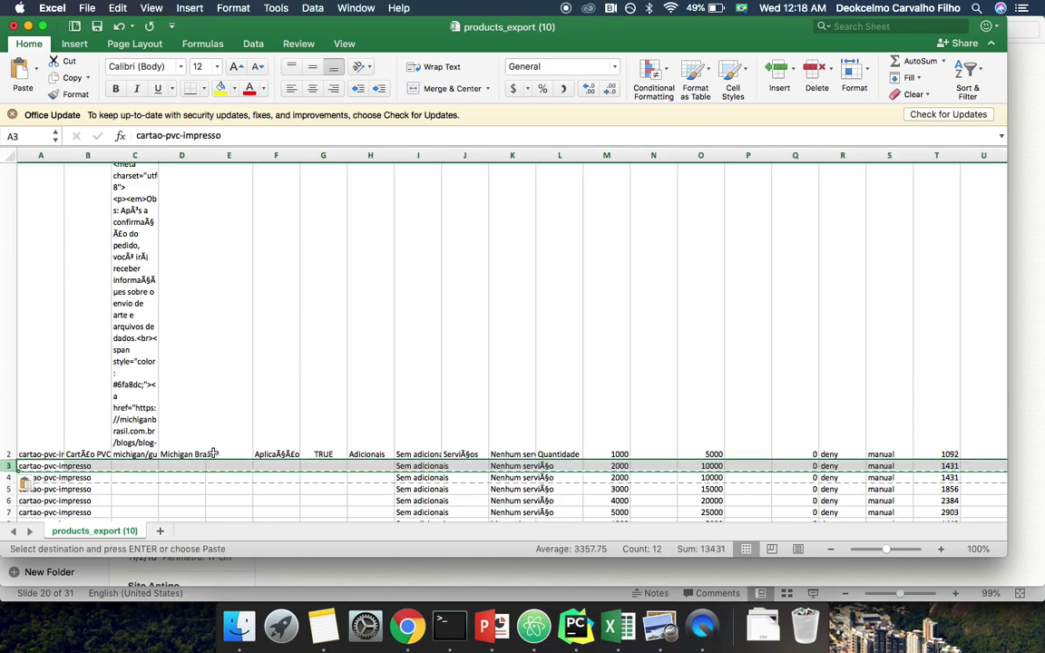
{"action": "key", "text": "Escape"}
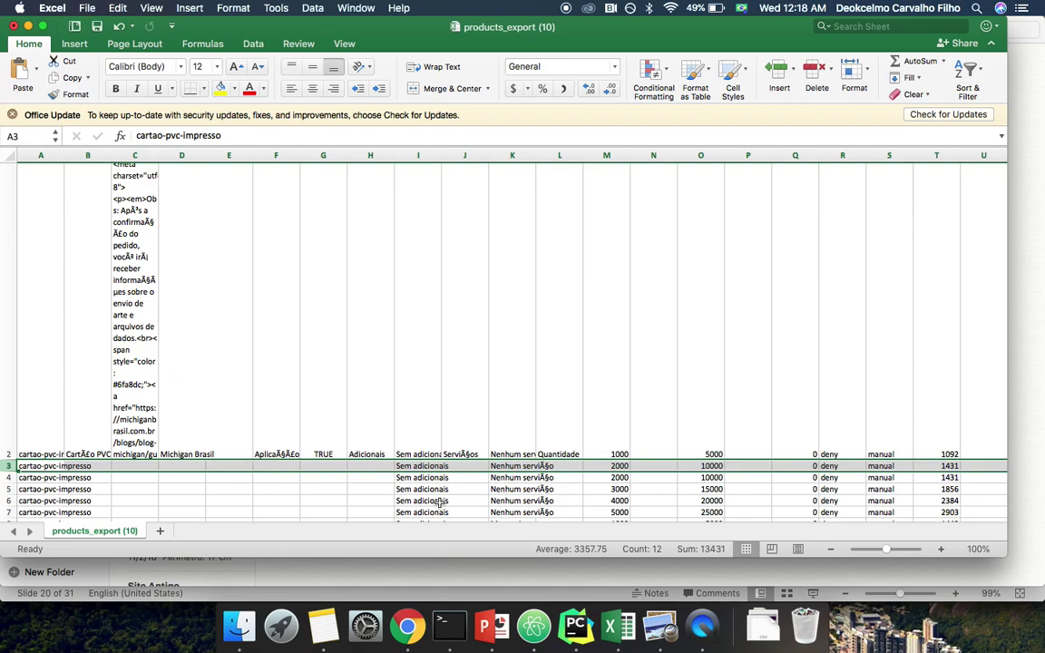
Step: Keep the Option1 and Option2 values in row 3 and set its Option3 Value quantity to 1500
{"action": "left_click", "coordinate": [435, 466]}
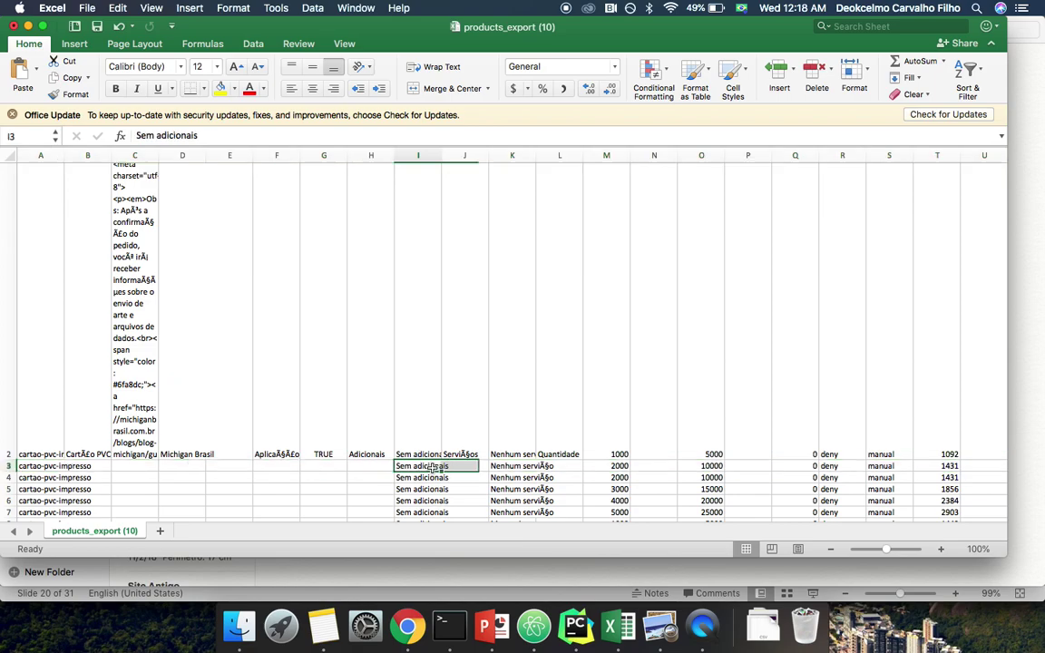
{"action": "left_click", "coordinate": [513, 466]}
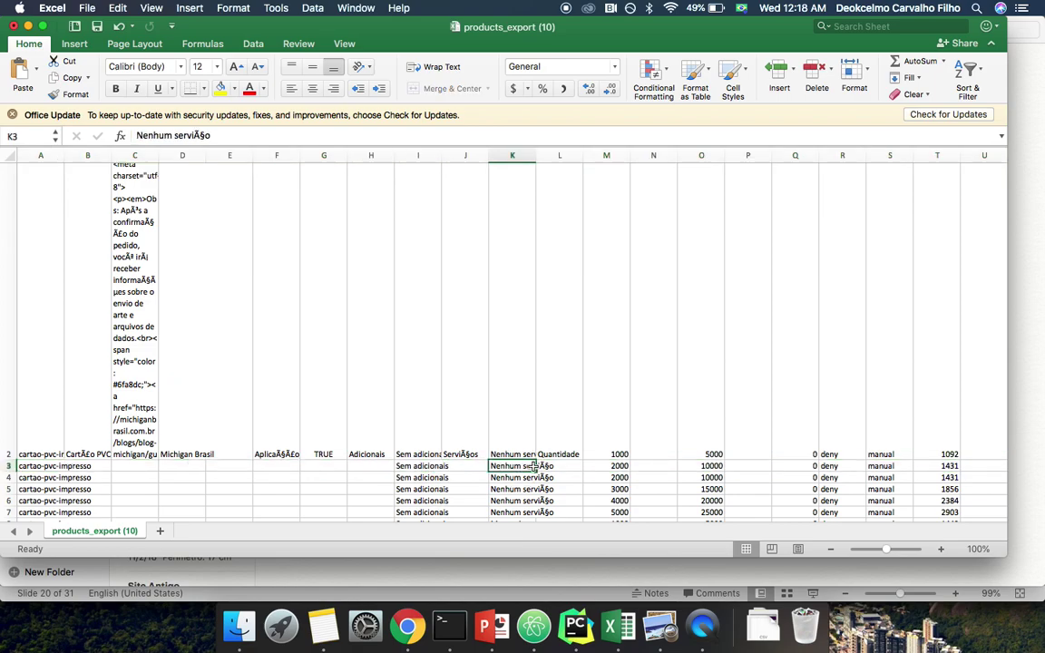
{"action": "left_click", "coordinate": [608, 465]}
{"action": "left_click_drag", "start_coordinate": [615, 468], "coordinate": [619, 473]}
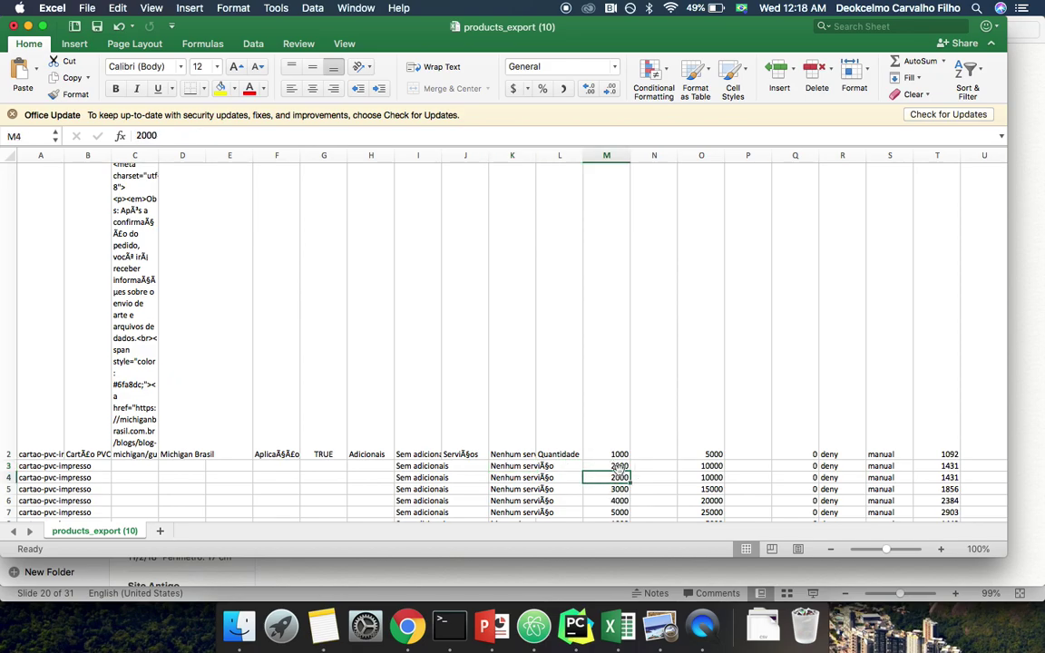
{"action": "left_click", "coordinate": [620, 466]}
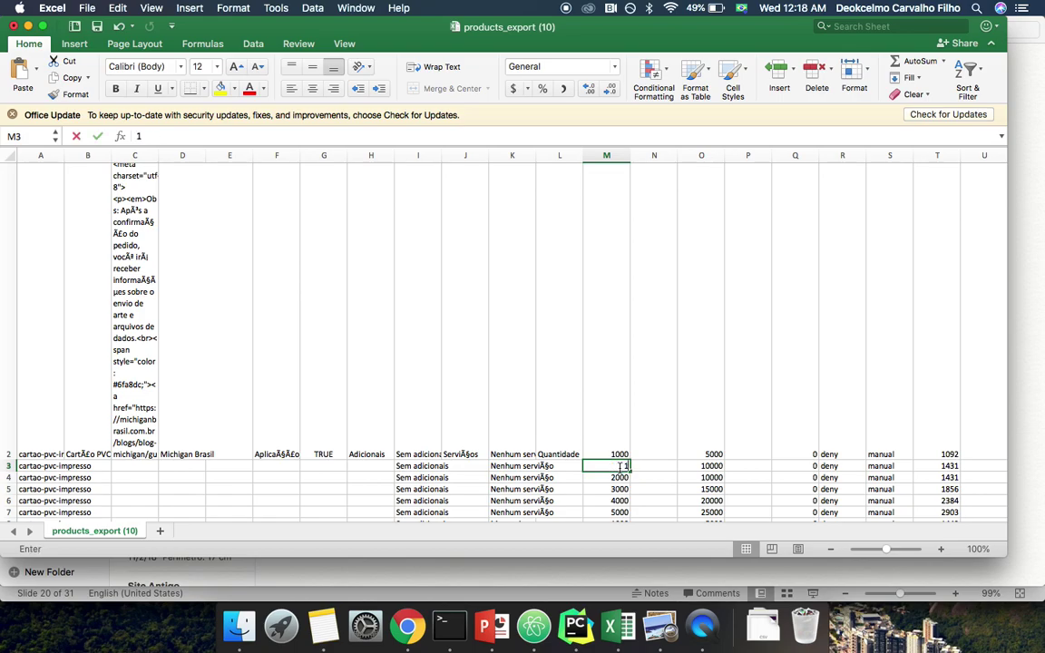
{"action": "type", "text": "1500"}
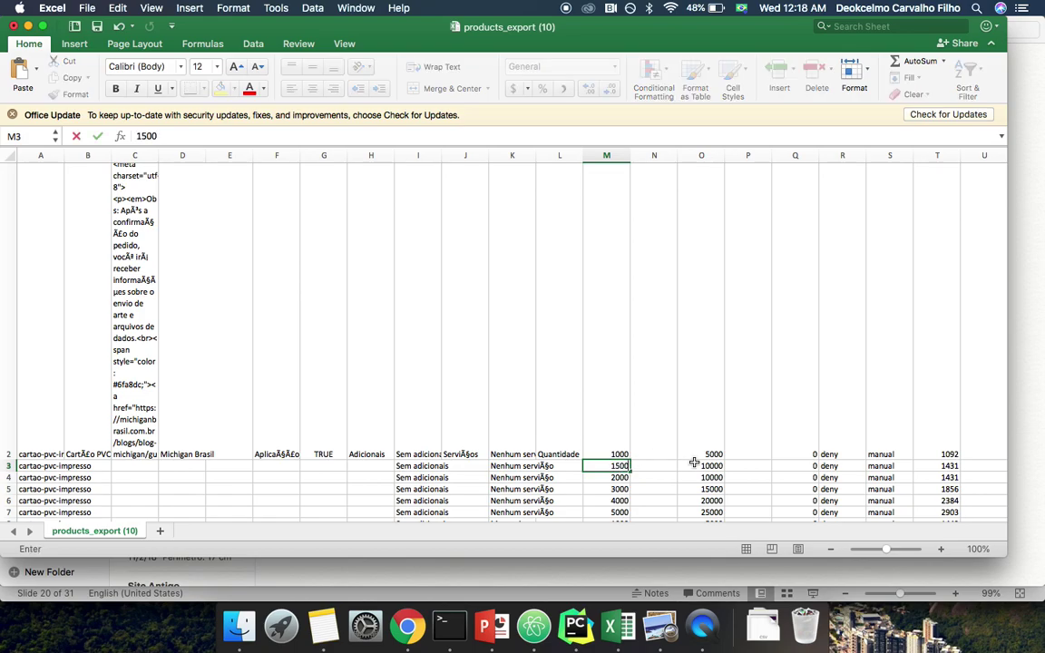
Step: Check the header of the weight column and set Variant Grams in row 3 to 7500
{"action": "left_click", "coordinate": [692, 465]}
{"action": "scroll", "coordinate": [694, 465], "scroll_direction": "up", "scroll_amount": 1}
{"action": "scroll", "coordinate": [694, 463], "scroll_direction": "down", "scroll_amount": 3}
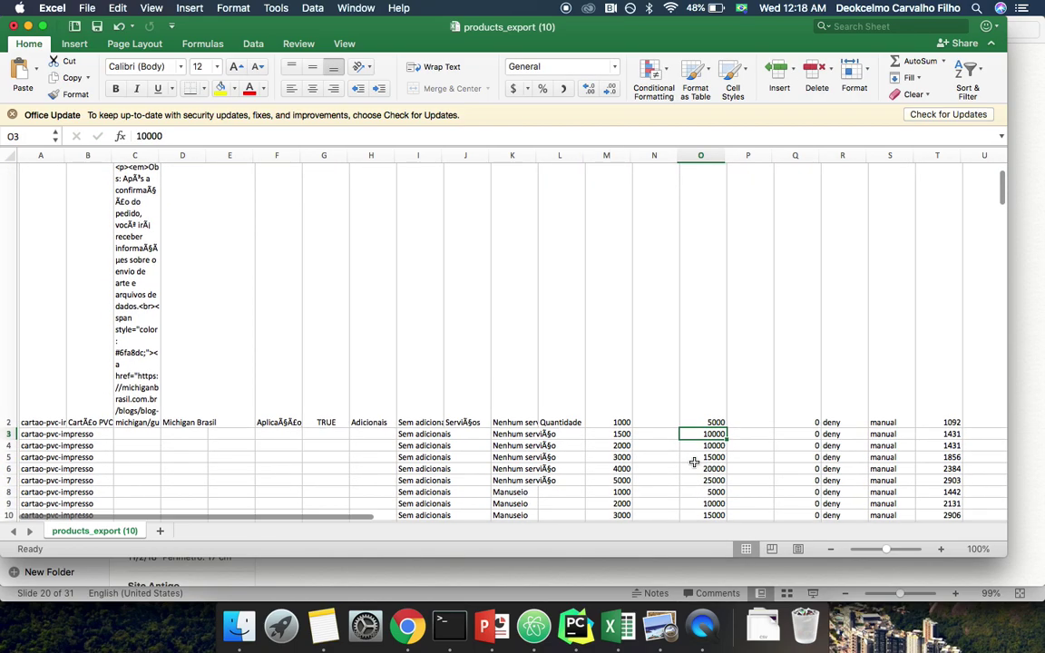
{"action": "scroll", "coordinate": [694, 463], "scroll_direction": "right", "scroll_amount": 2}
{"action": "scroll", "coordinate": [694, 463], "scroll_direction": "right", "scroll_amount": 2}
{"action": "scroll", "coordinate": [699, 462], "scroll_direction": "up", "scroll_amount": 1}
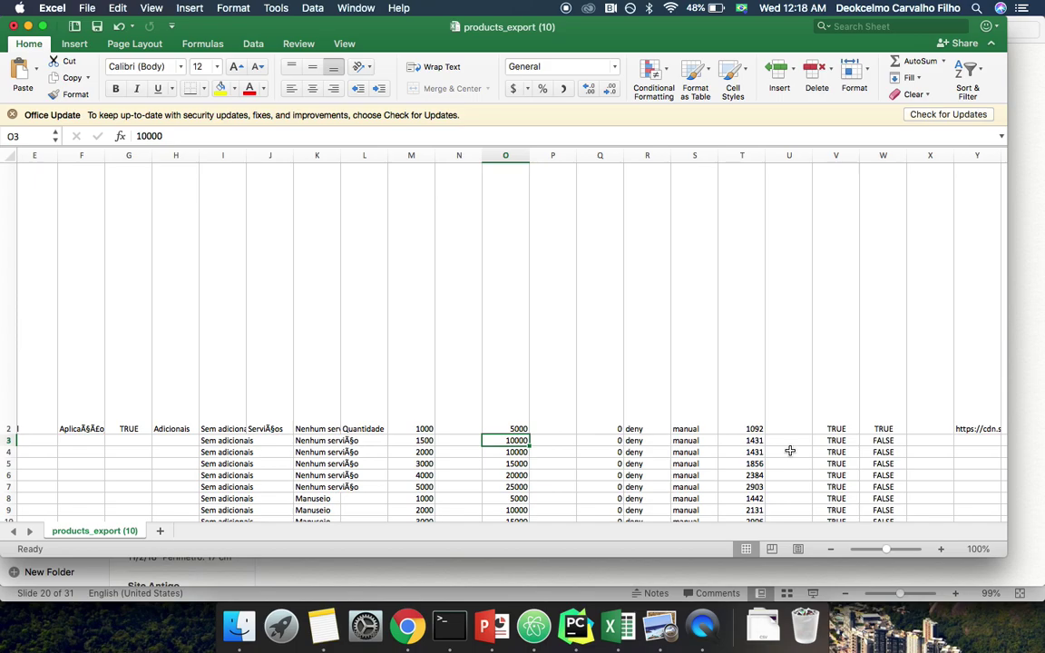
{"action": "scroll", "coordinate": [790, 451], "scroll_direction": "up", "scroll_amount": 1}
{"action": "scroll", "coordinate": [791, 451], "scroll_direction": "left", "scroll_amount": 1}
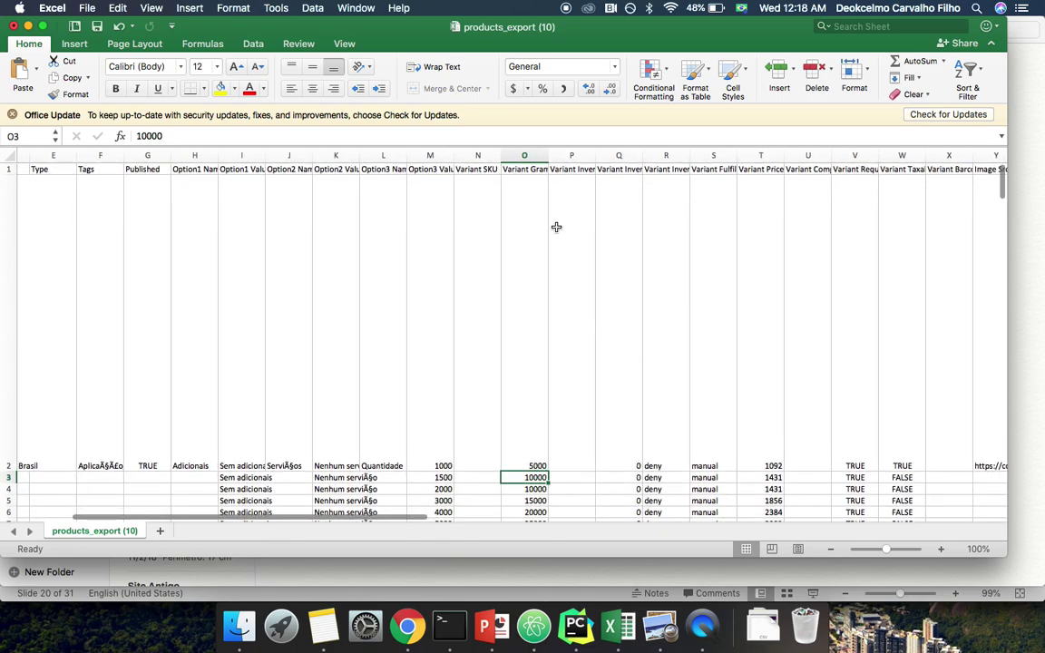
{"action": "left_click", "coordinate": [531, 171]}
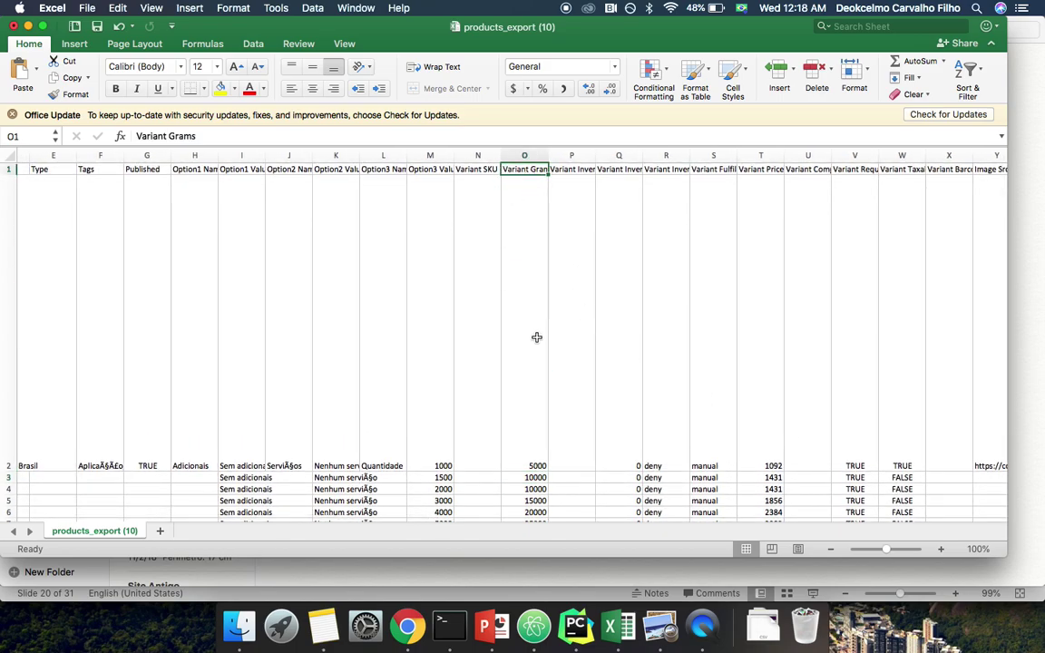
{"action": "left_click", "coordinate": [536, 478]}
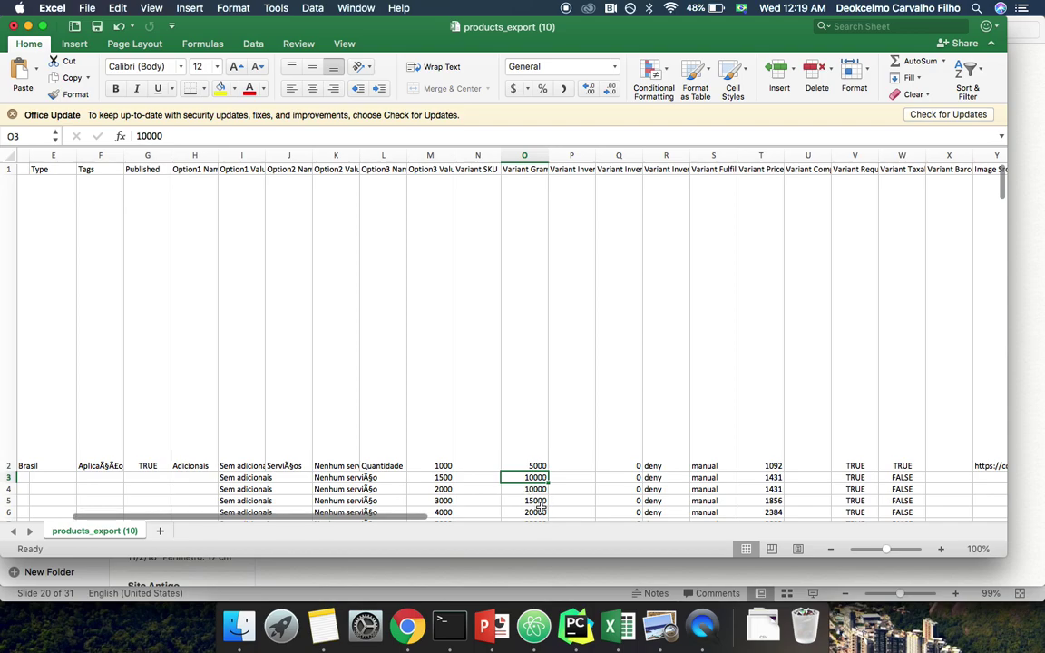
{"action": "type", "text": "7500"}
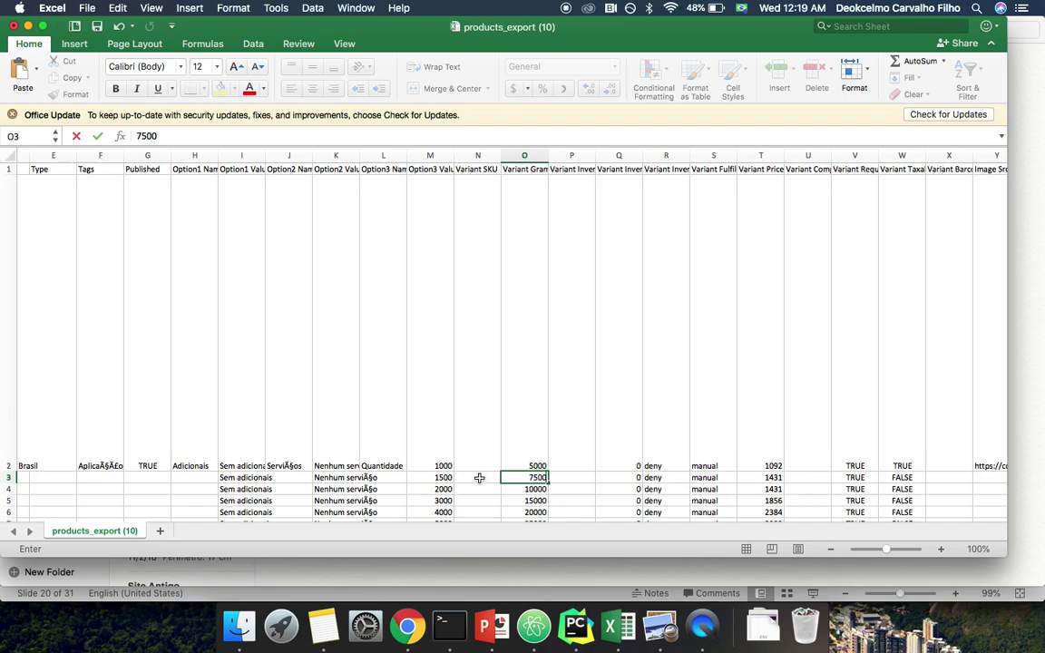
{"action": "left_click", "coordinate": [444, 478]}
Step: Compare row 3's quantity with its grams and check the Variant Inventory and Variant Fulfillment columns
{"action": "left_click", "coordinate": [537, 478]}
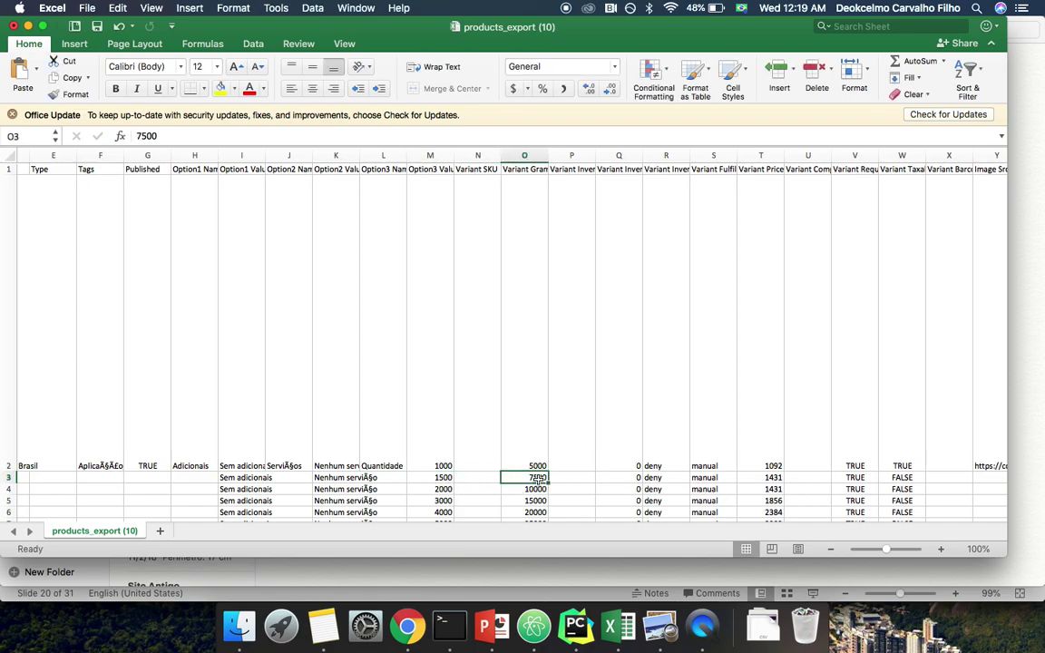
{"action": "left_click", "coordinate": [445, 478]}
{"action": "left_click", "coordinate": [538, 478]}
{"action": "left_click", "coordinate": [676, 478]}
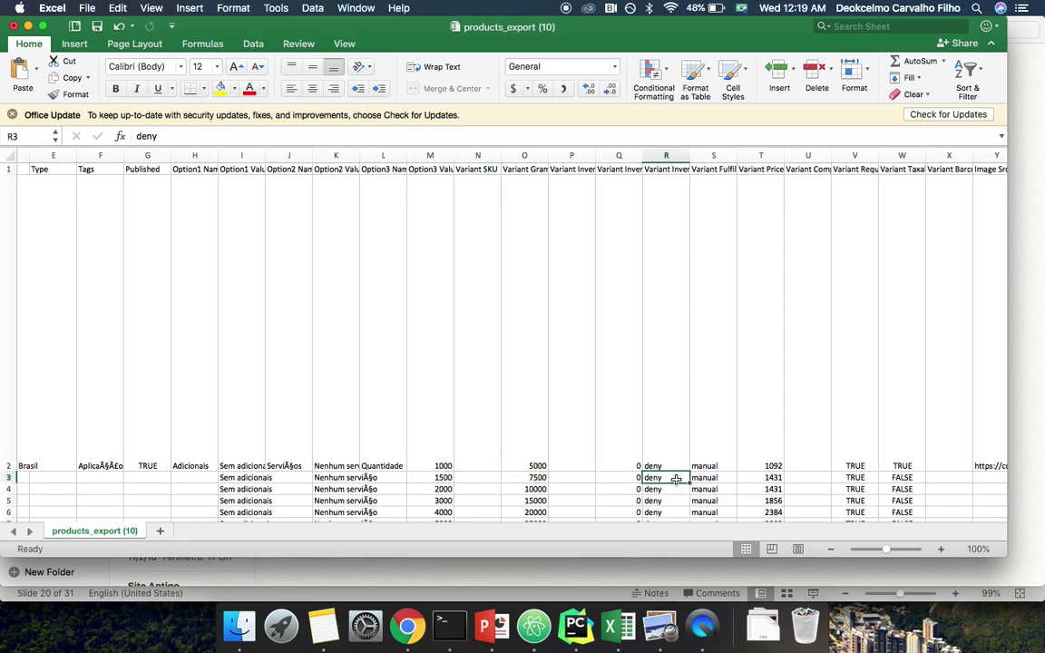
{"action": "left_click", "coordinate": [620, 169]}
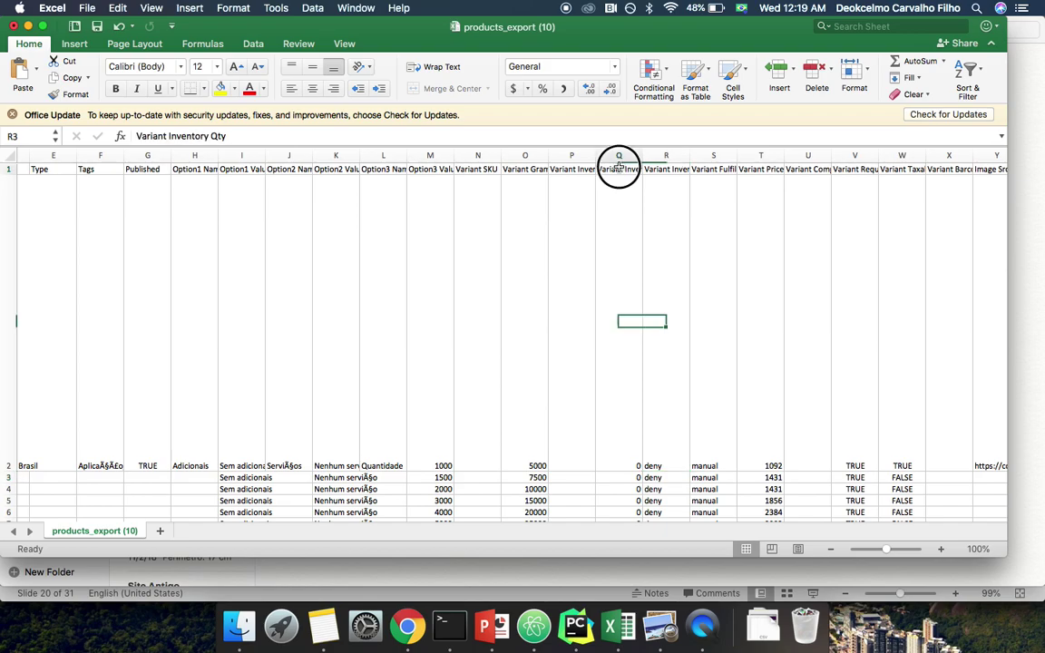
{"action": "left_click_drag", "start_coordinate": [629, 171], "coordinate": [713, 171]}
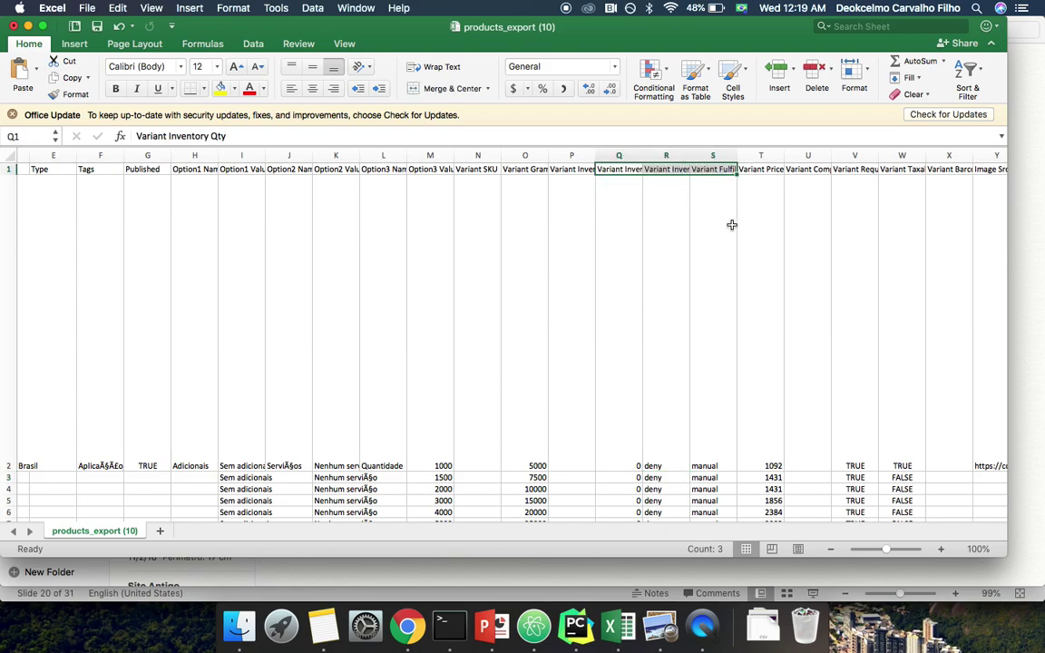
Step: Set the Variant Price of the 1500-unit variant in row 3 to 1599
{"action": "left_click", "coordinate": [772, 477]}
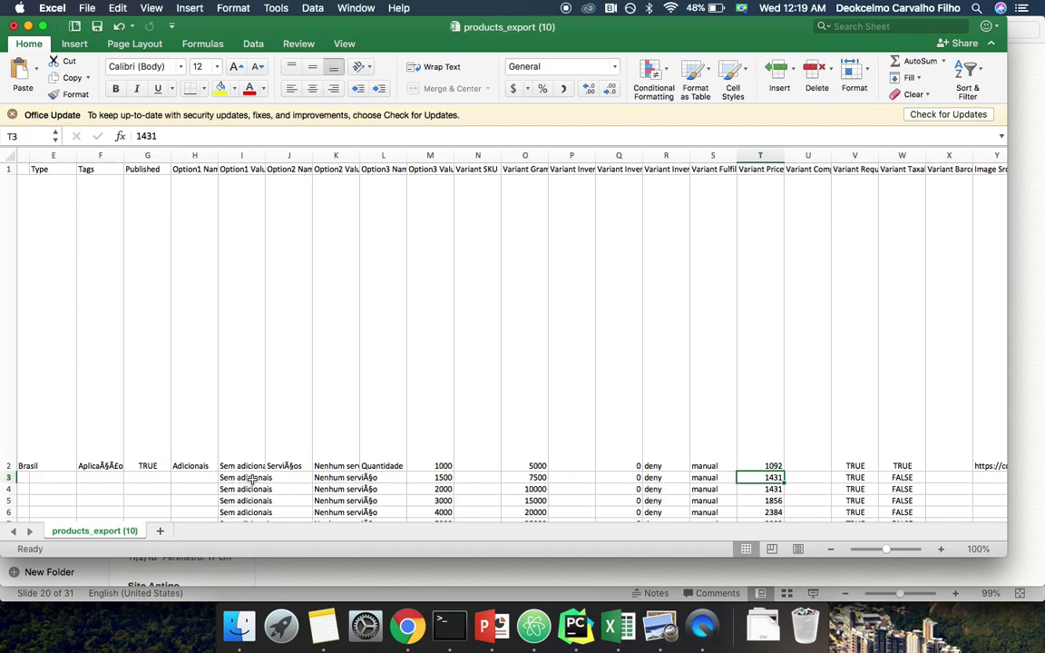
{"action": "type", "text": "15"}
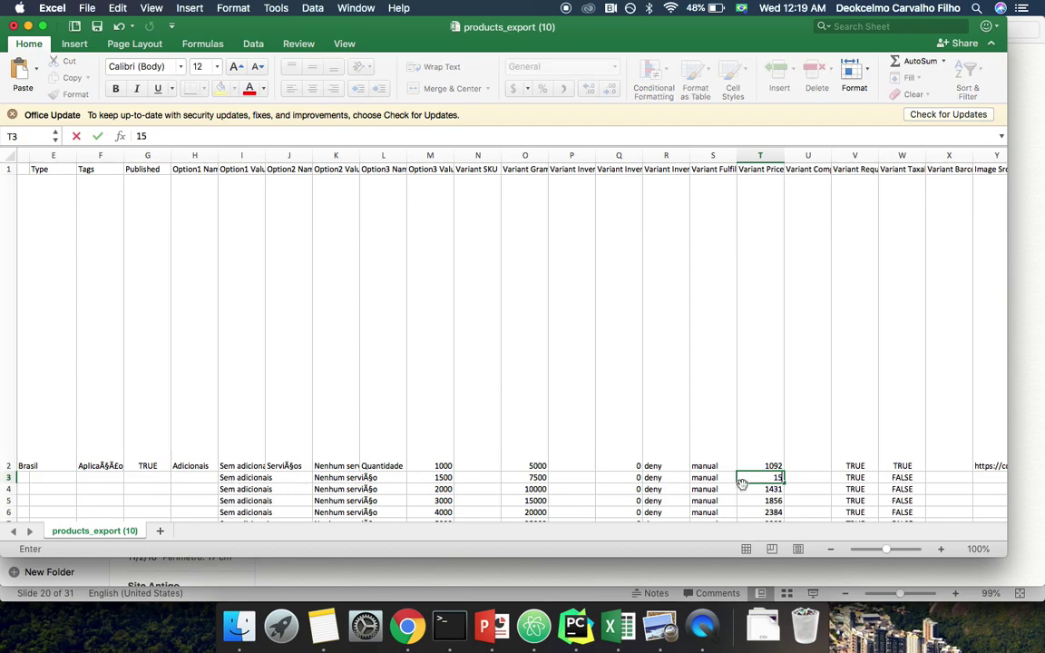
{"action": "left_click", "coordinate": [795, 489]}
Step: Review the remaining columns of the variant rows as far as the weight unit column, then return to the option columns
{"action": "scroll", "coordinate": [795, 490], "scroll_direction": "down", "scroll_amount": 3}
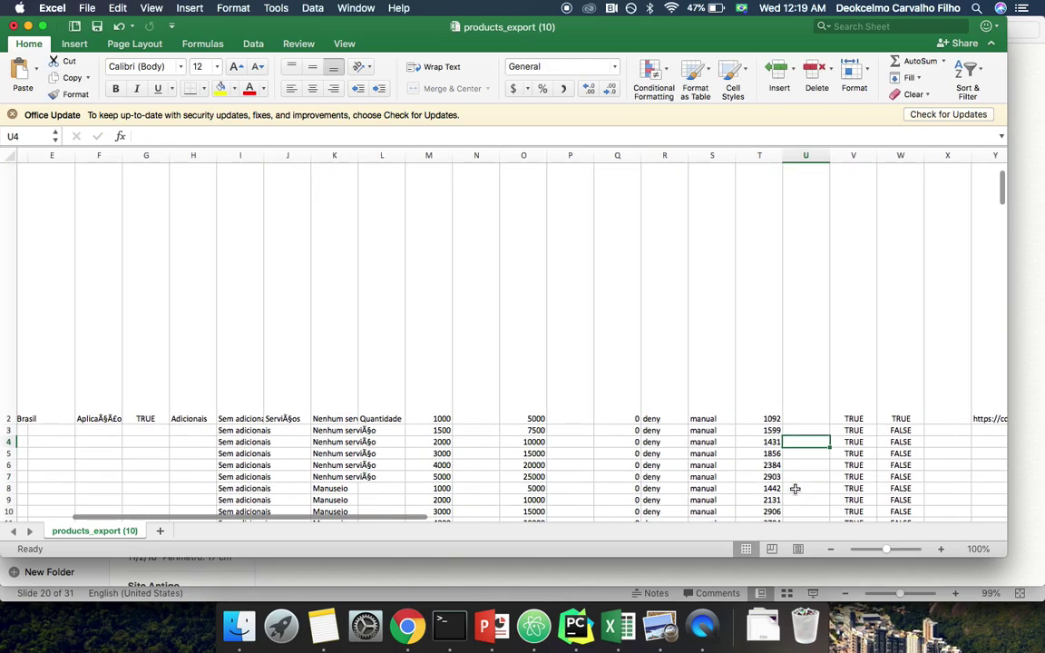
{"action": "scroll", "coordinate": [795, 490], "scroll_direction": "right", "scroll_amount": 4}
{"action": "scroll", "coordinate": [795, 489], "scroll_direction": "left", "scroll_amount": 1}
{"action": "scroll", "coordinate": [795, 489], "scroll_direction": "up", "scroll_amount": 2}
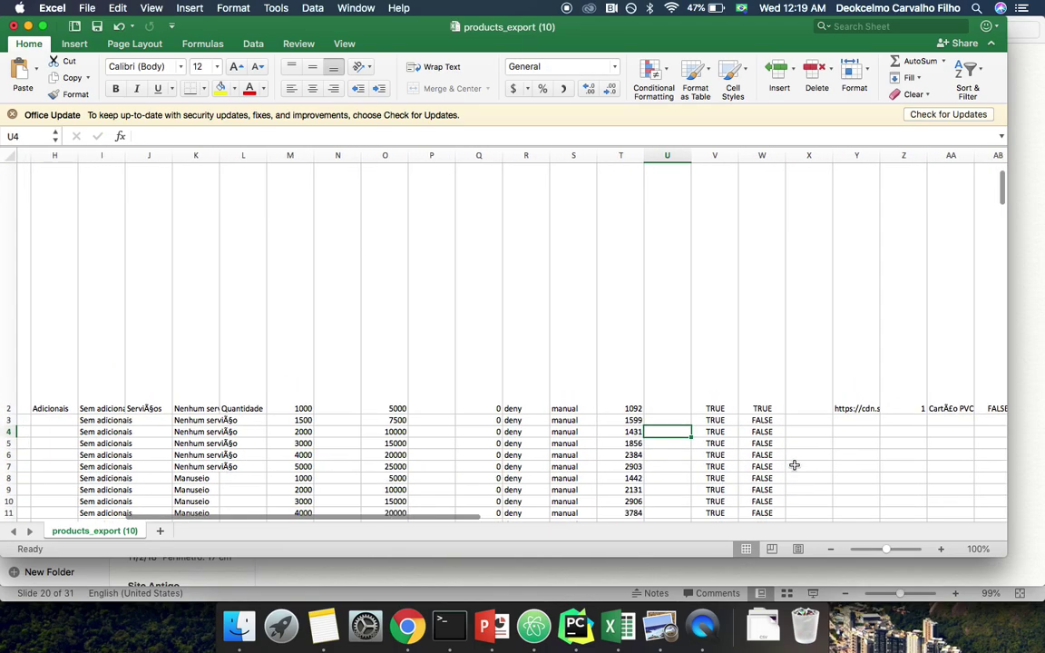
{"action": "scroll", "coordinate": [826, 413], "scroll_direction": "right", "scroll_amount": 20}
{"action": "scroll", "coordinate": [826, 413], "scroll_direction": "down", "scroll_amount": 5}
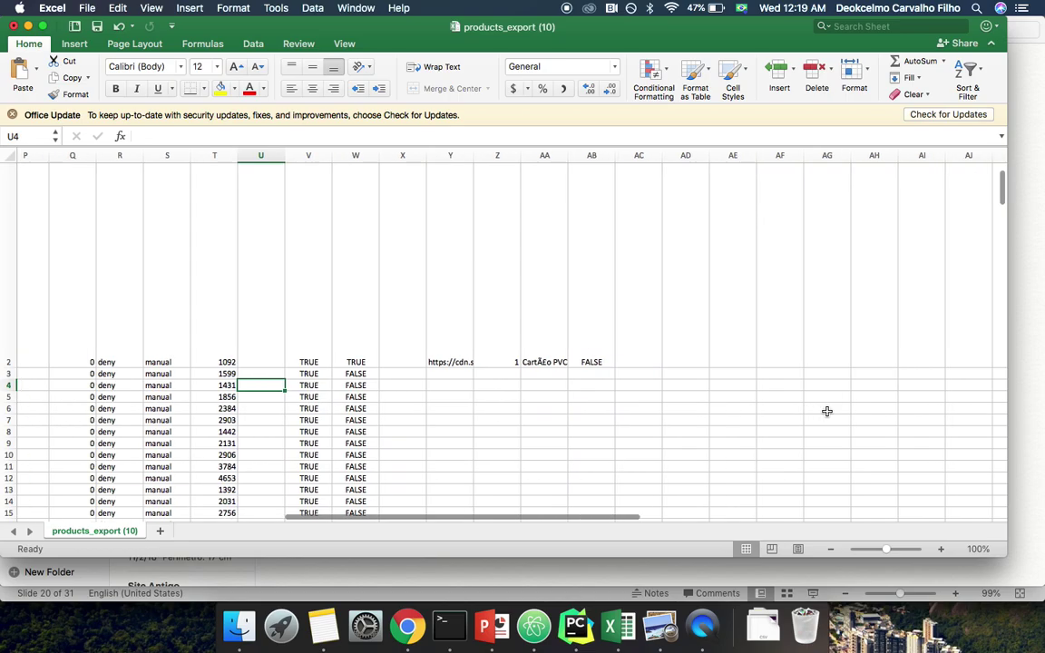
{"action": "scroll", "coordinate": [827, 412], "scroll_direction": "left", "scroll_amount": 13}
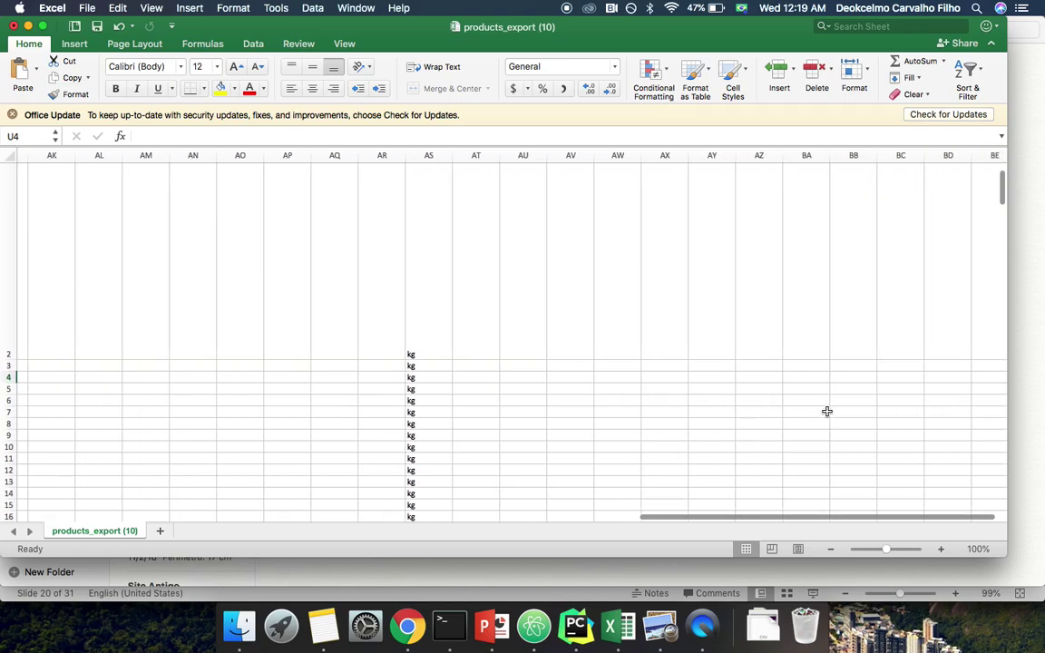
{"action": "scroll", "coordinate": [827, 412], "scroll_direction": "down", "scroll_amount": 2}
{"action": "scroll", "coordinate": [828, 412], "scroll_direction": "left", "scroll_amount": 14}
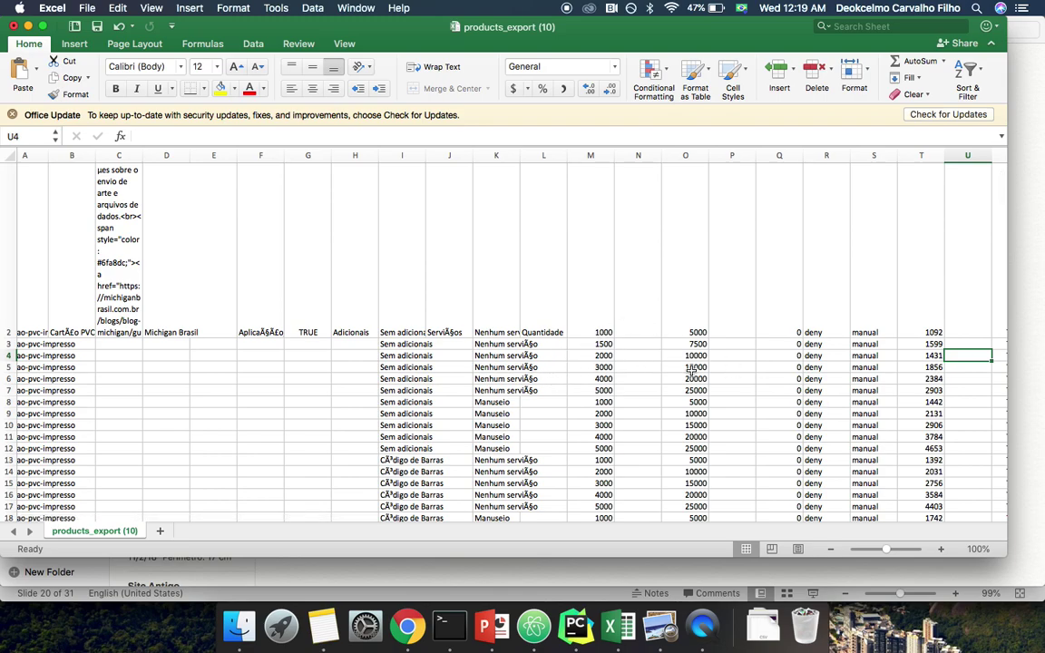
Step: Examine how the Adicionais, Serviços and Quantidade options combine across the variant rows down to the end of the list
{"action": "left_click", "coordinate": [418, 390]}
{"action": "left_click", "coordinate": [497, 425]}
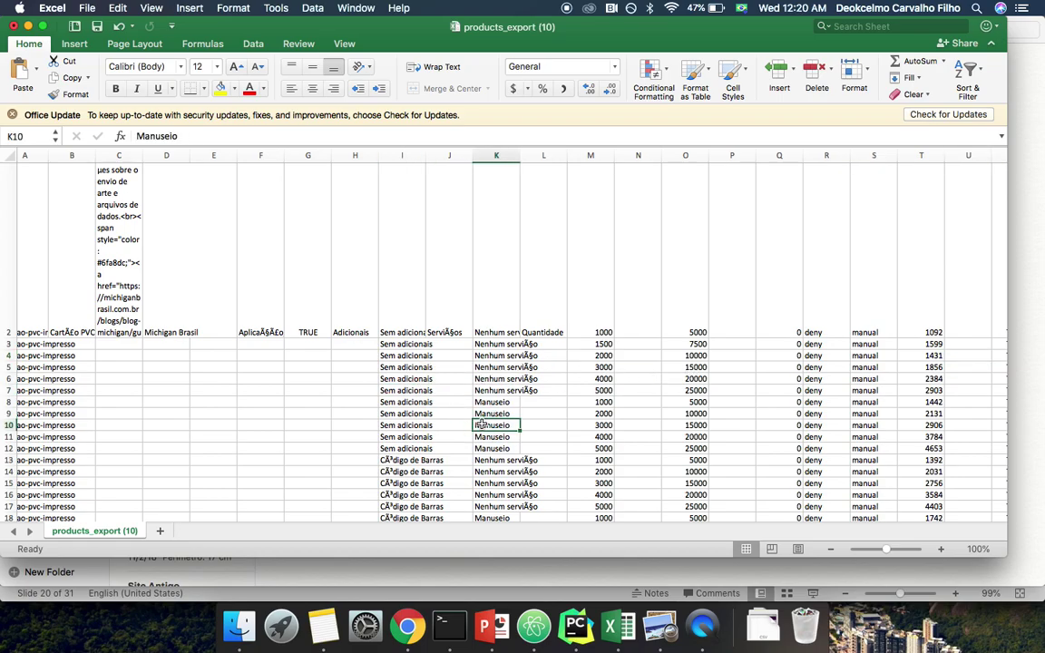
{"action": "scroll", "coordinate": [482, 425], "scroll_direction": "down", "scroll_amount": 5}
{"action": "left_click", "coordinate": [381, 354]}
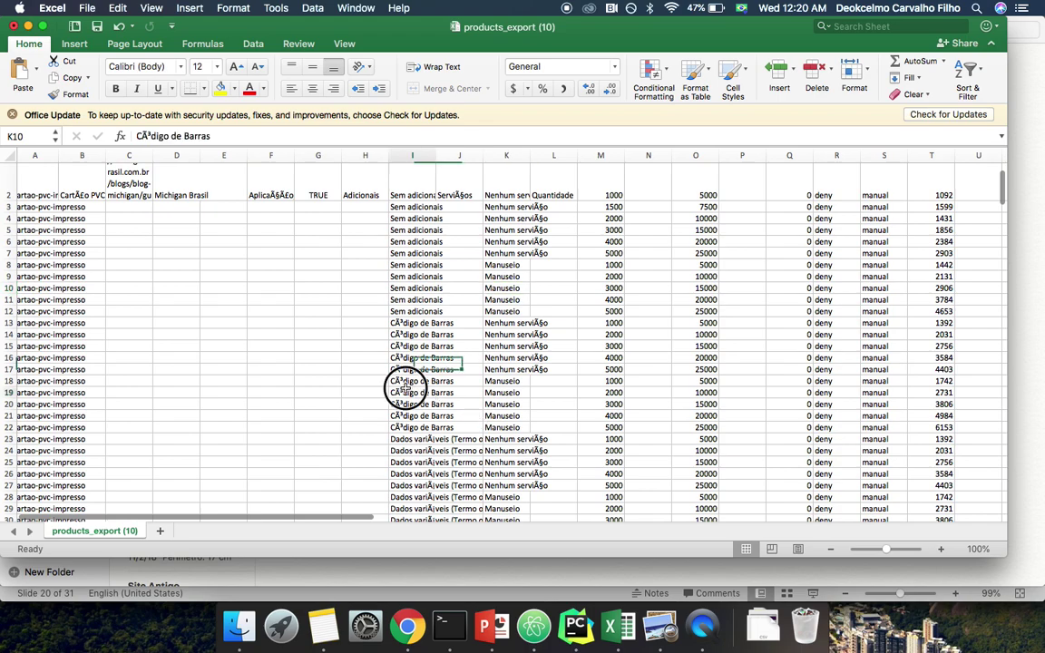
{"action": "left_click", "coordinate": [490, 298]}
{"action": "scroll", "coordinate": [490, 300], "scroll_direction": "down", "scroll_amount": 5}
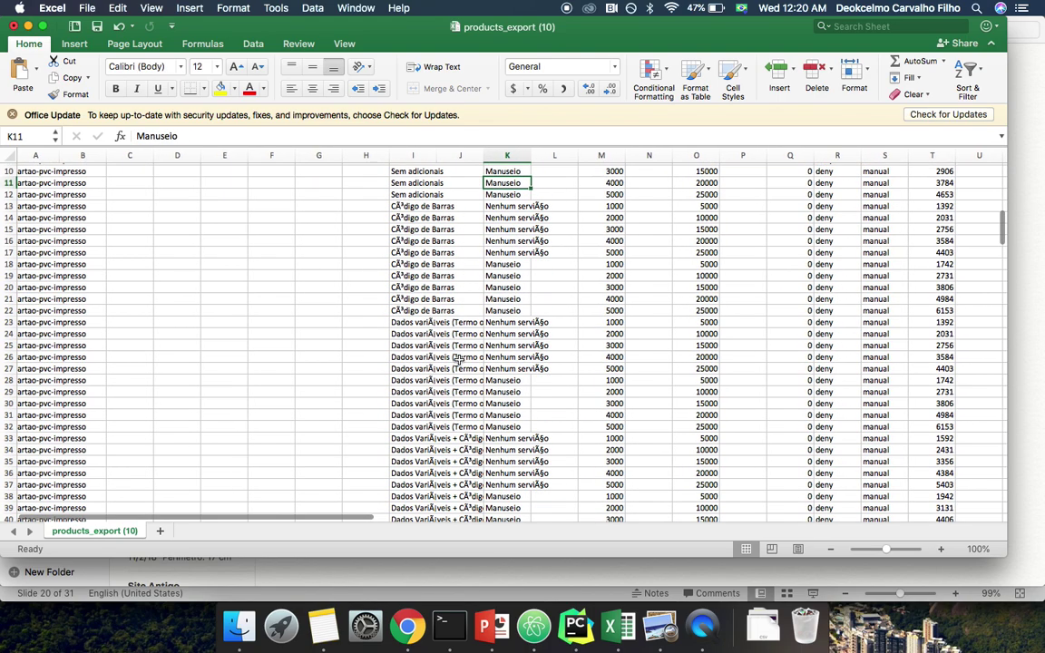
{"action": "left_click", "coordinate": [410, 368]}
{"action": "left_click", "coordinate": [505, 194]}
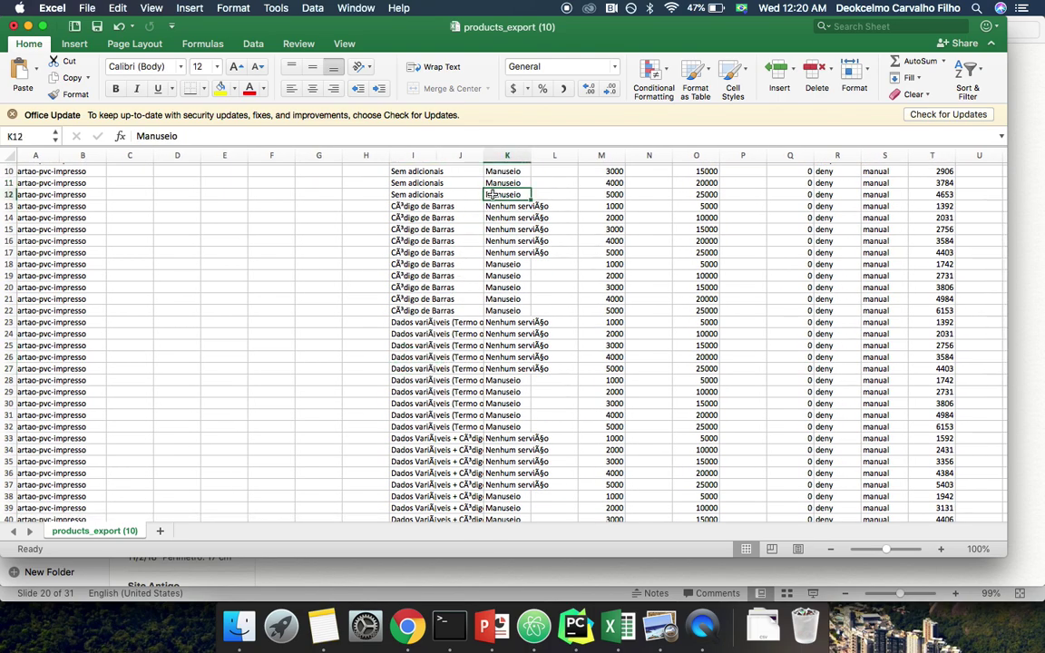
{"action": "scroll", "coordinate": [418, 491], "scroll_direction": "down", "scroll_amount": 2}
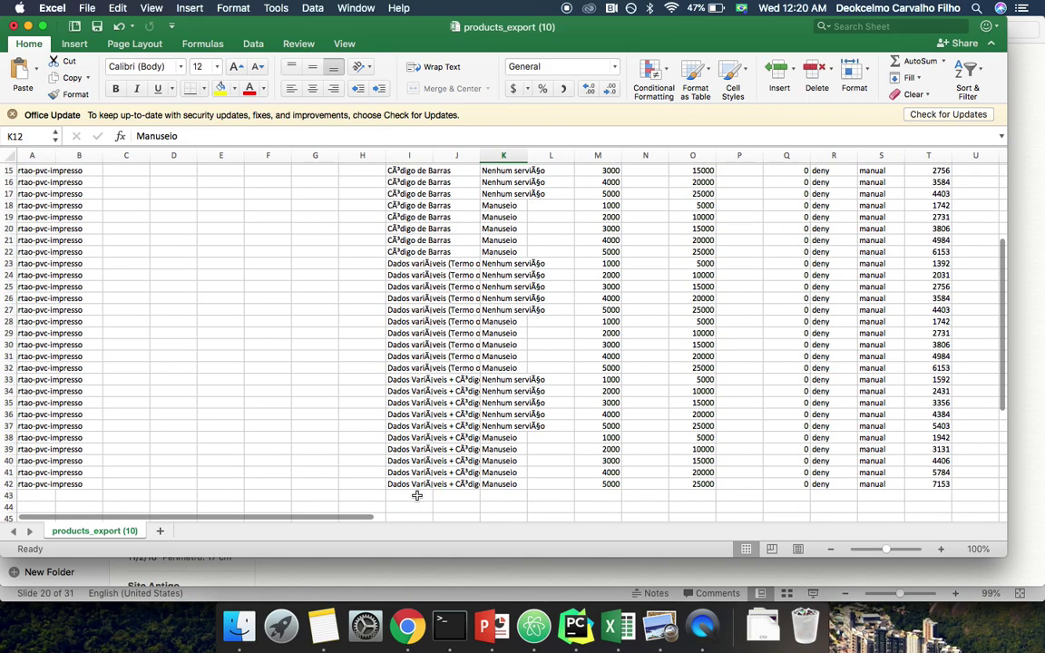
{"action": "left_click", "coordinate": [415, 495]}
Step: Compare the Nenhum serviço and Manuseio rows with each Adicionais value, and return to the 1500 quantity in row 3
{"action": "scroll", "coordinate": [410, 472], "scroll_direction": "up", "scroll_amount": 6}
{"action": "scroll", "coordinate": [410, 472], "scroll_direction": "up", "scroll_amount": 1}
{"action": "left_click", "coordinate": [525, 259]}
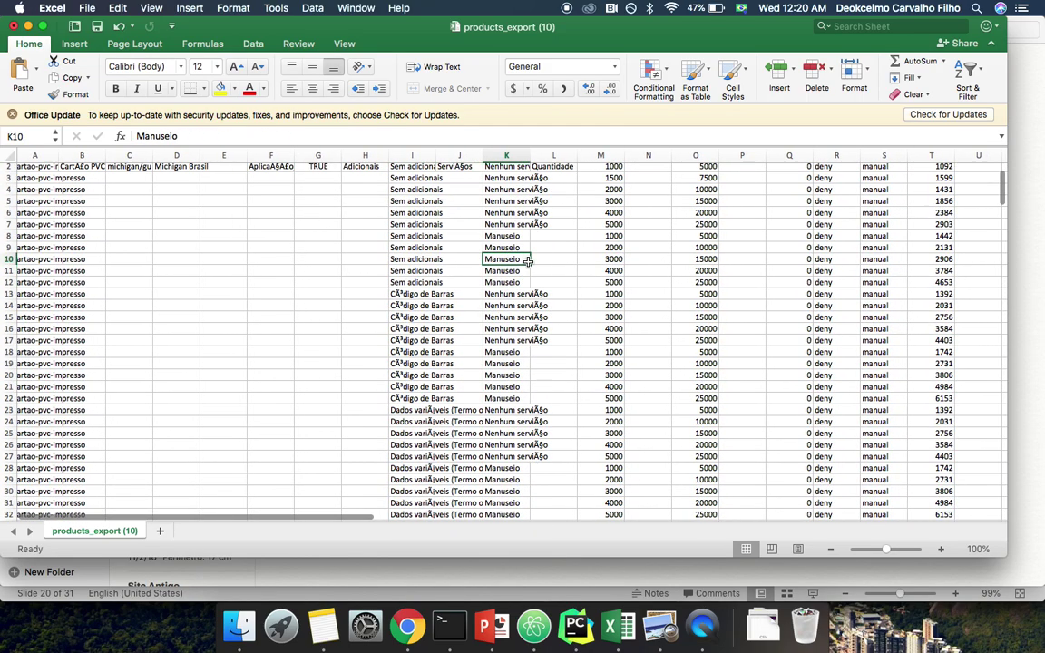
{"action": "left_click", "coordinate": [406, 329]}
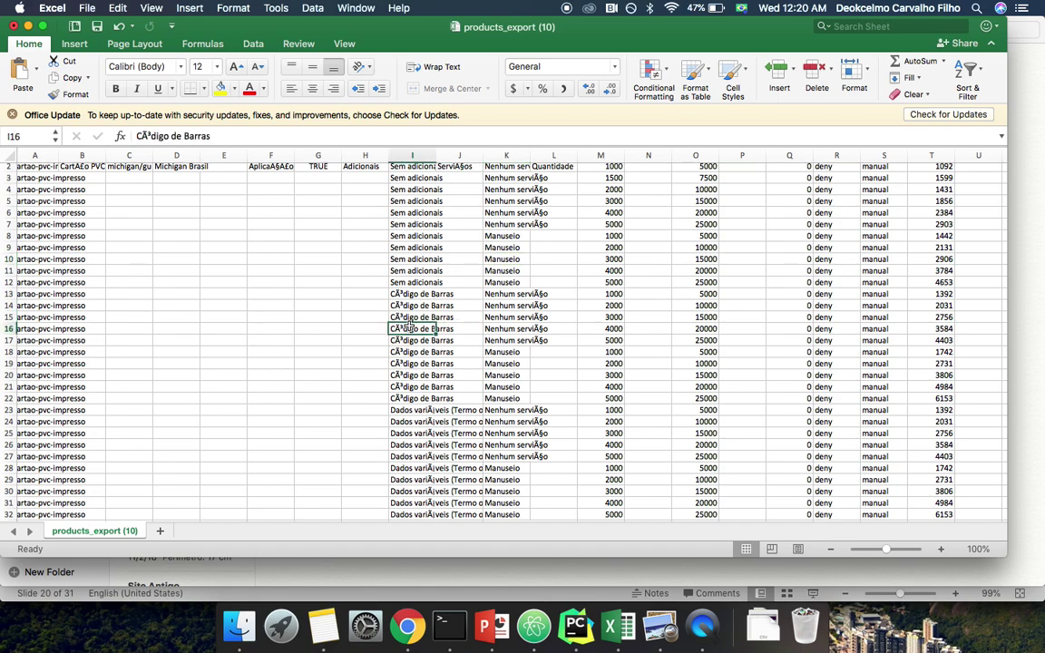
{"action": "left_click", "coordinate": [505, 201]}
{"action": "left_click", "coordinate": [419, 431]}
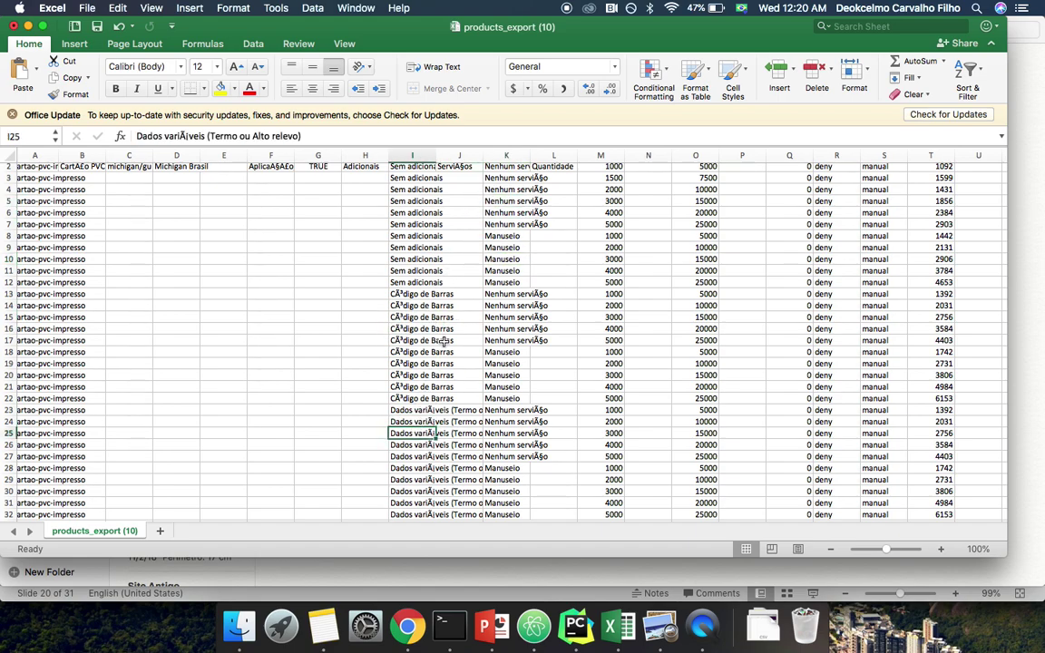
{"action": "left_click", "coordinate": [491, 226]}
{"action": "scroll", "coordinate": [472, 331], "scroll_direction": "down", "scroll_amount": 4}
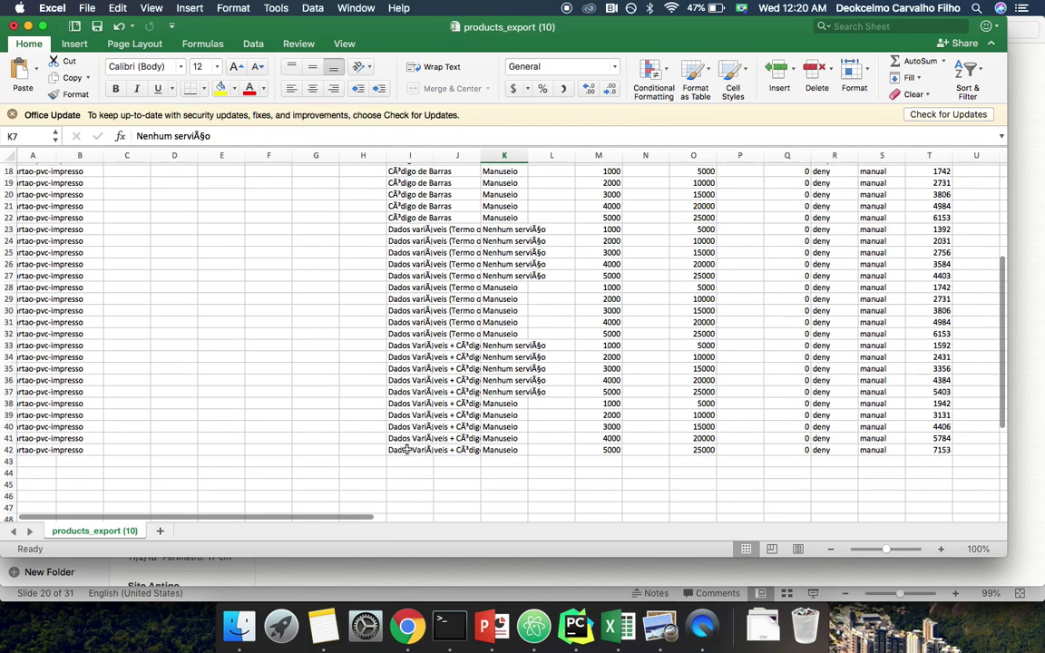
{"action": "left_click", "coordinate": [372, 399]}
{"action": "scroll", "coordinate": [407, 449], "scroll_direction": "up", "scroll_amount": 3}
{"action": "scroll", "coordinate": [407, 449], "scroll_direction": "up", "scroll_amount": 3}
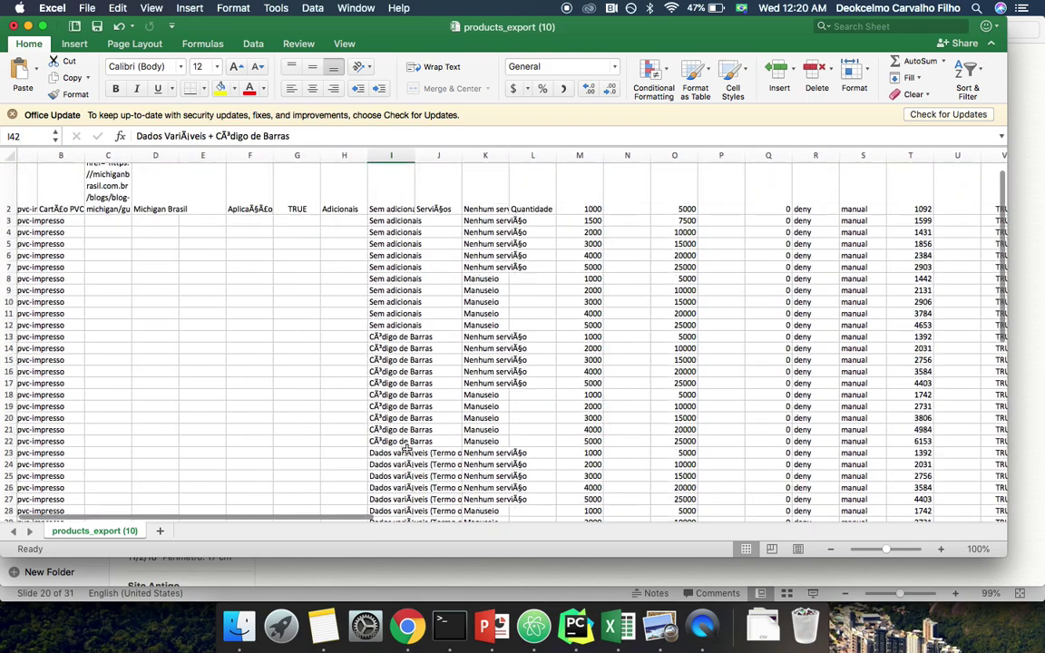
{"action": "left_click", "coordinate": [485, 254]}
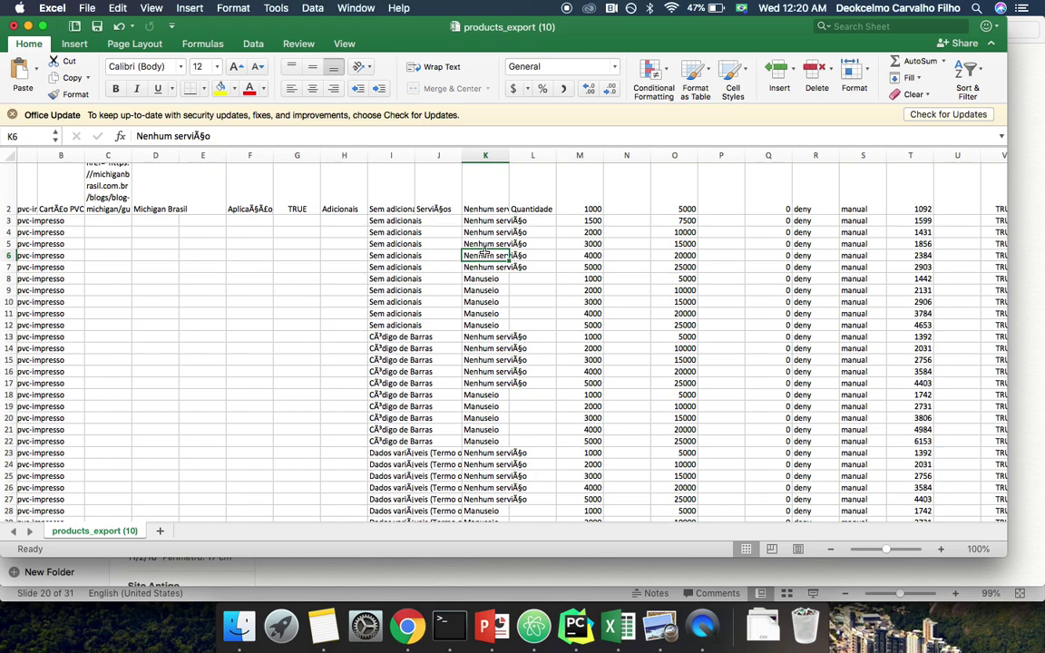
{"action": "left_click", "coordinate": [574, 222]}
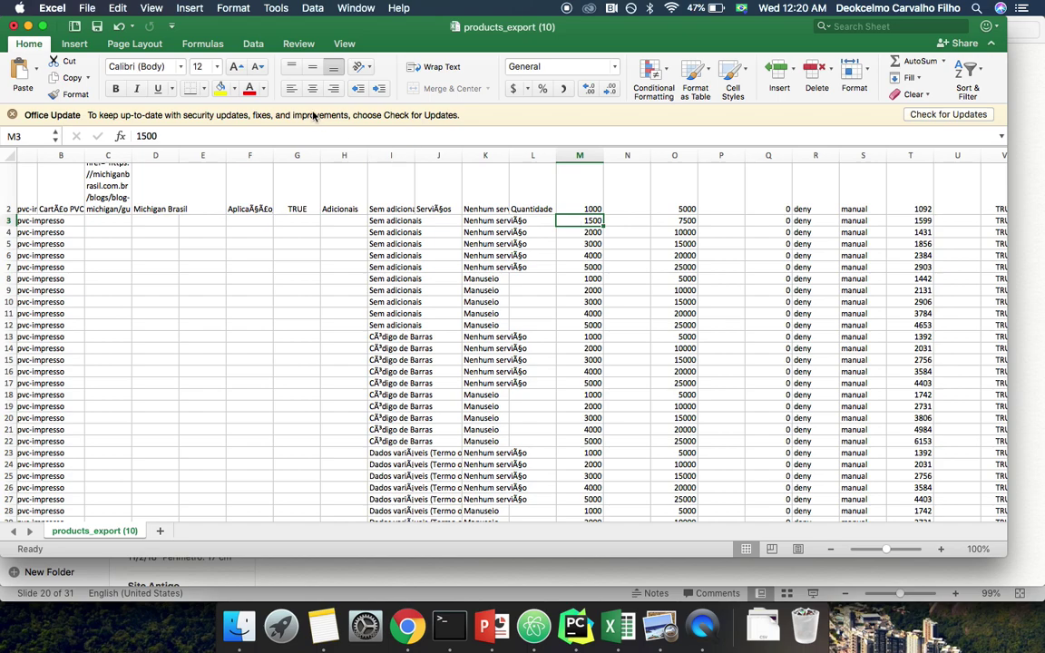
Step: Close the exported products CSV without saving the changes and switch to the Shopify products page in Chrome
{"action": "left_click", "coordinate": [14, 27]}
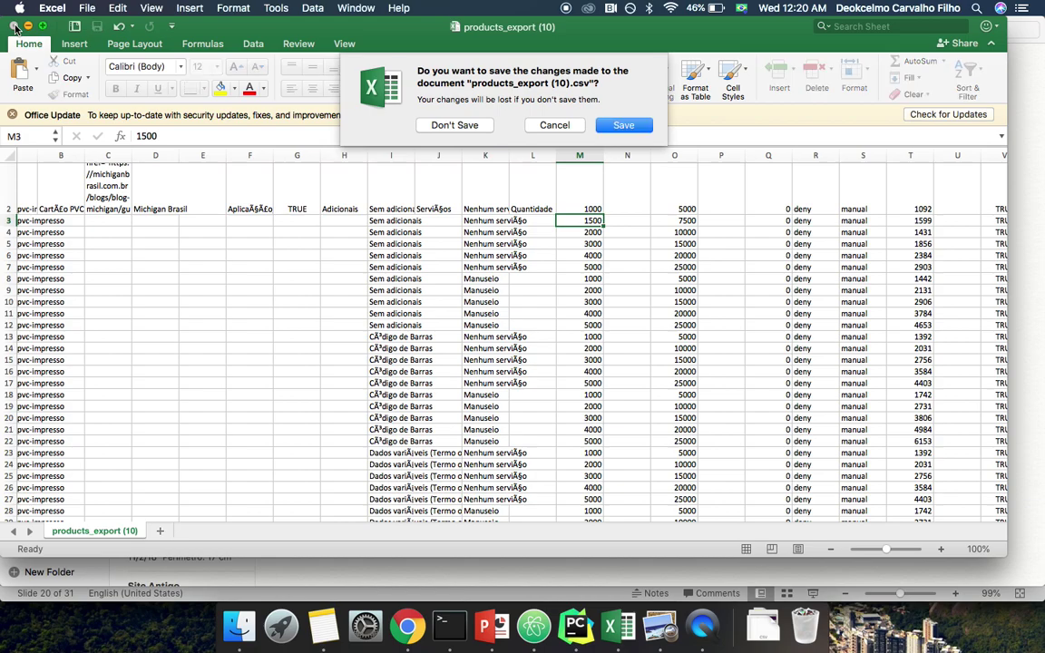
{"action": "left_click", "coordinate": [454, 125]}
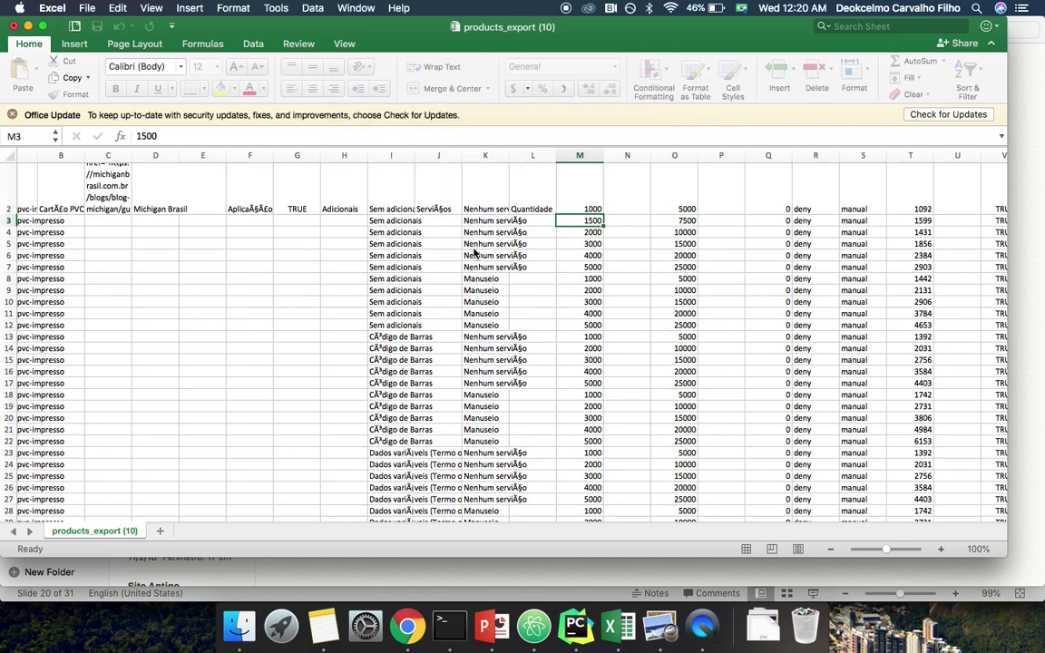
{"action": "key", "text": "ctrl+Right"}
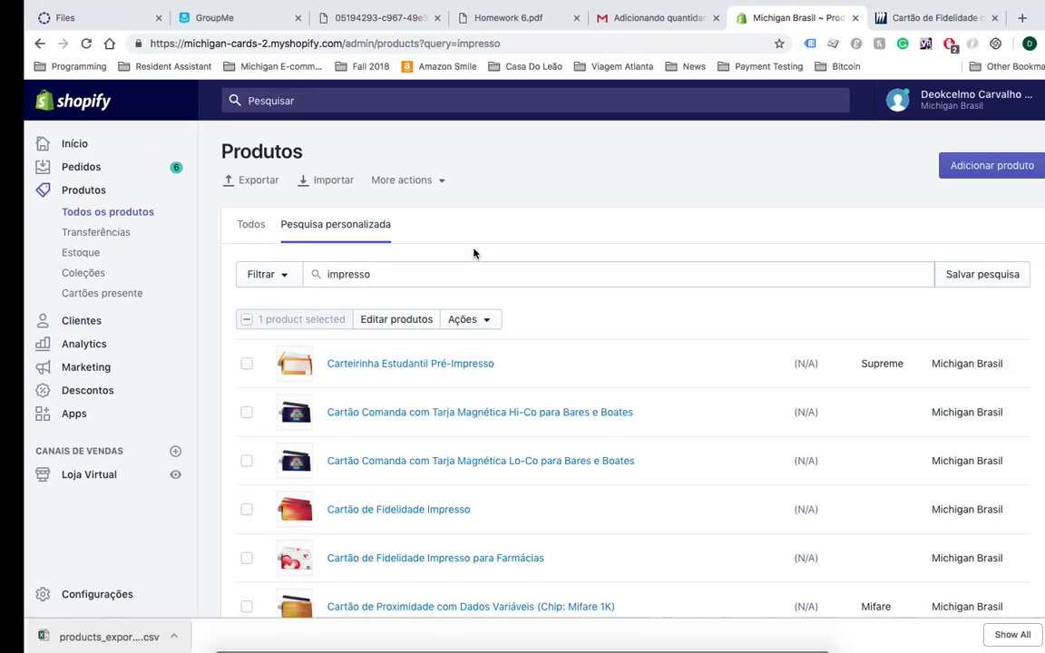
Step: View the options for importing products by CSV file, and close the import dialog without uploading anything
{"action": "left_click", "coordinate": [551, 184]}
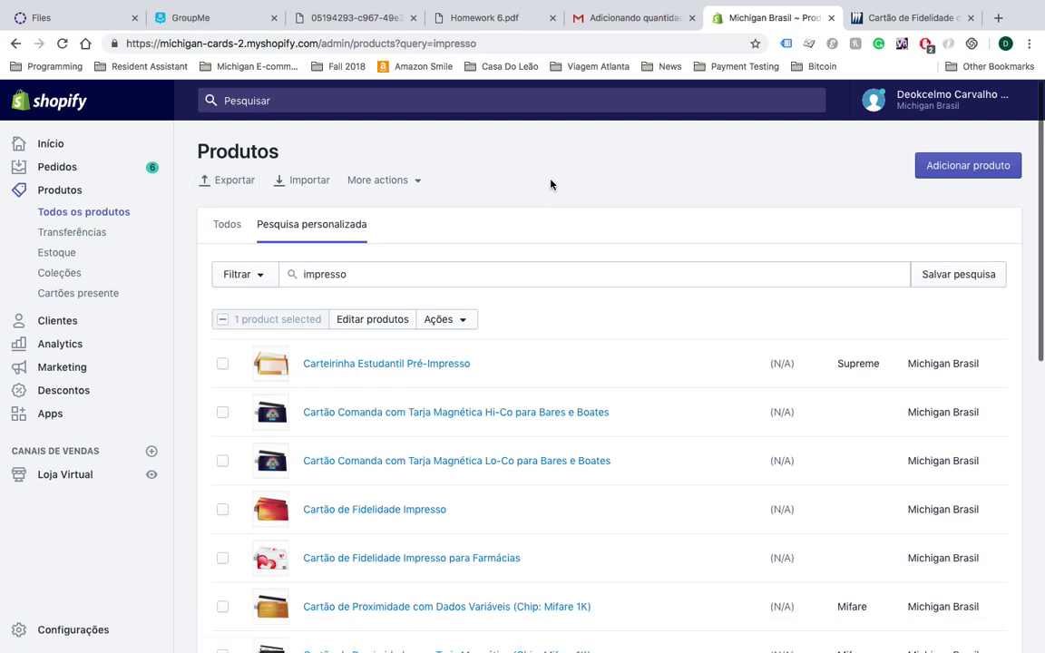
{"action": "left_click", "coordinate": [309, 180]}
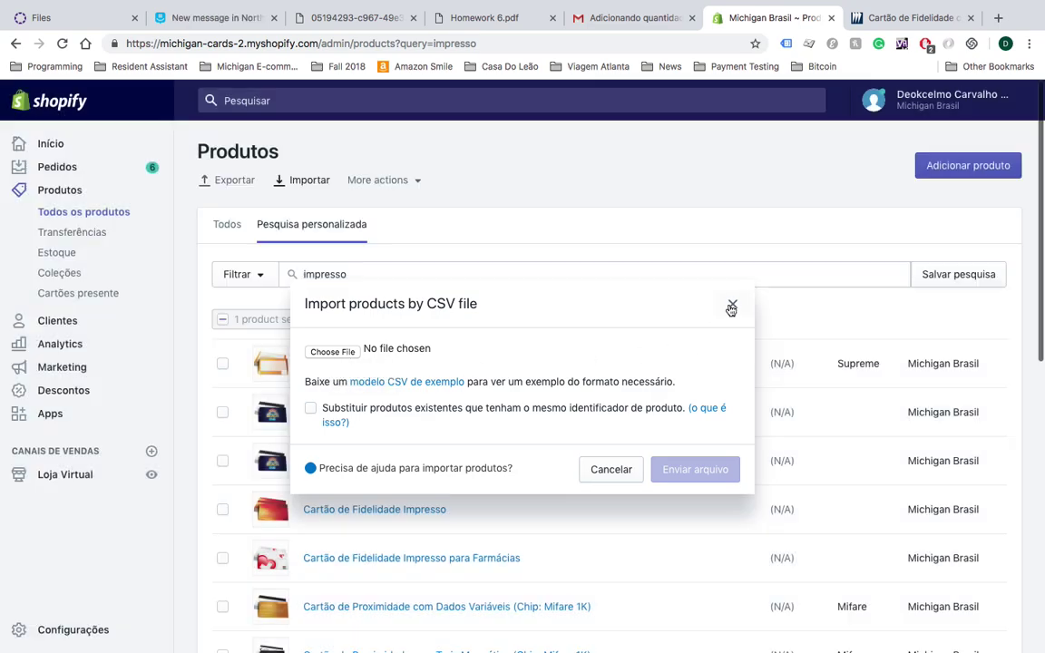
{"action": "left_click", "coordinate": [731, 307]}
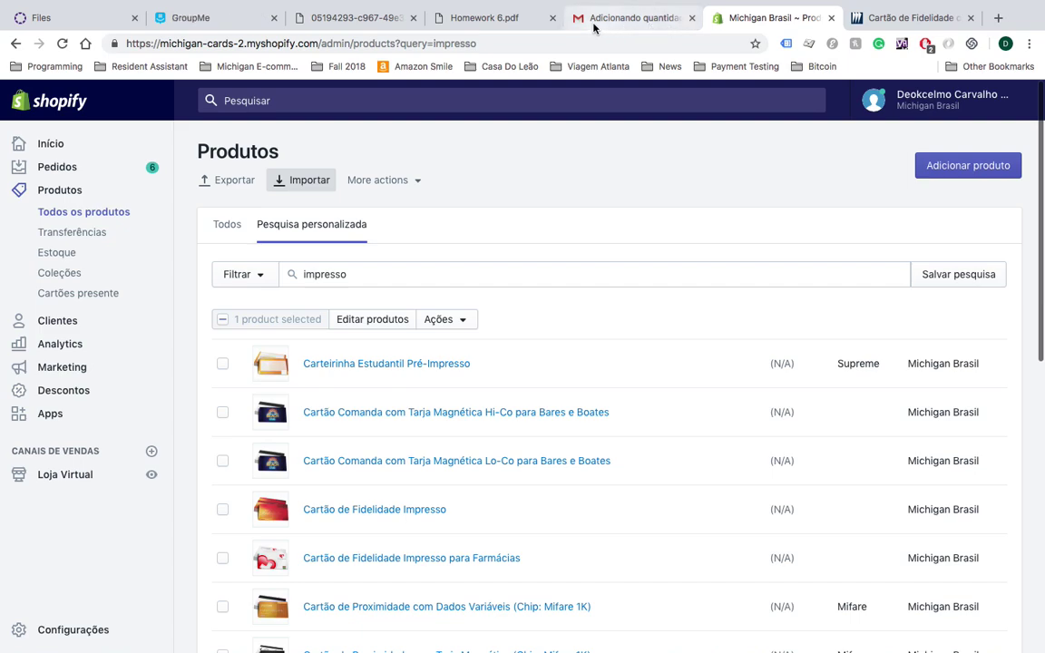
Step: Start a new product and begin adding variants to it
{"action": "left_click", "coordinate": [62, 196]}
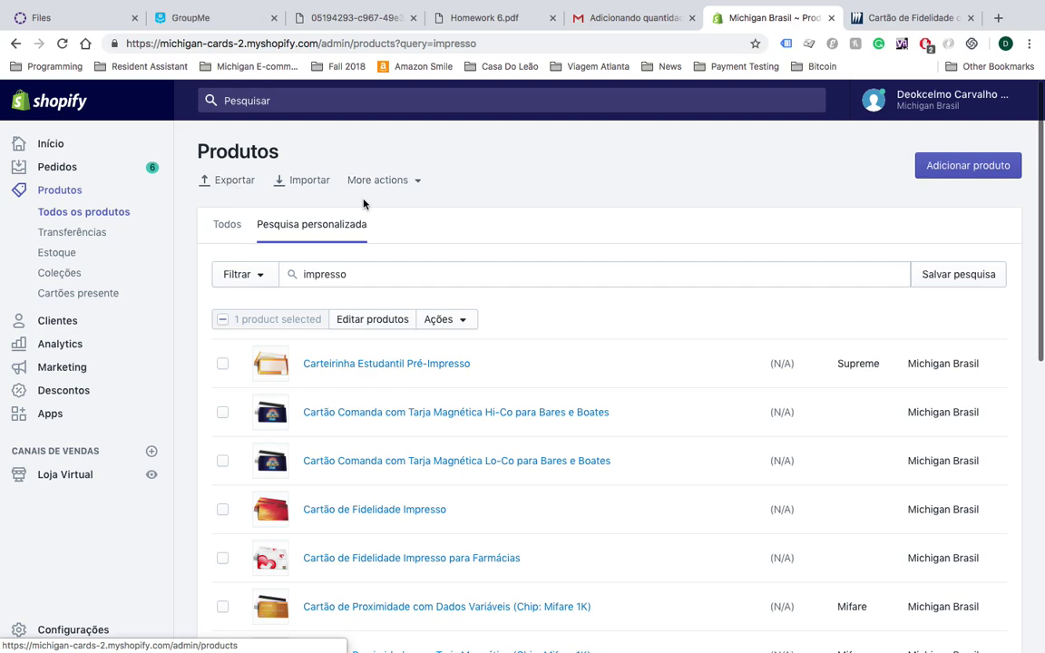
{"action": "left_click", "coordinate": [937, 172]}
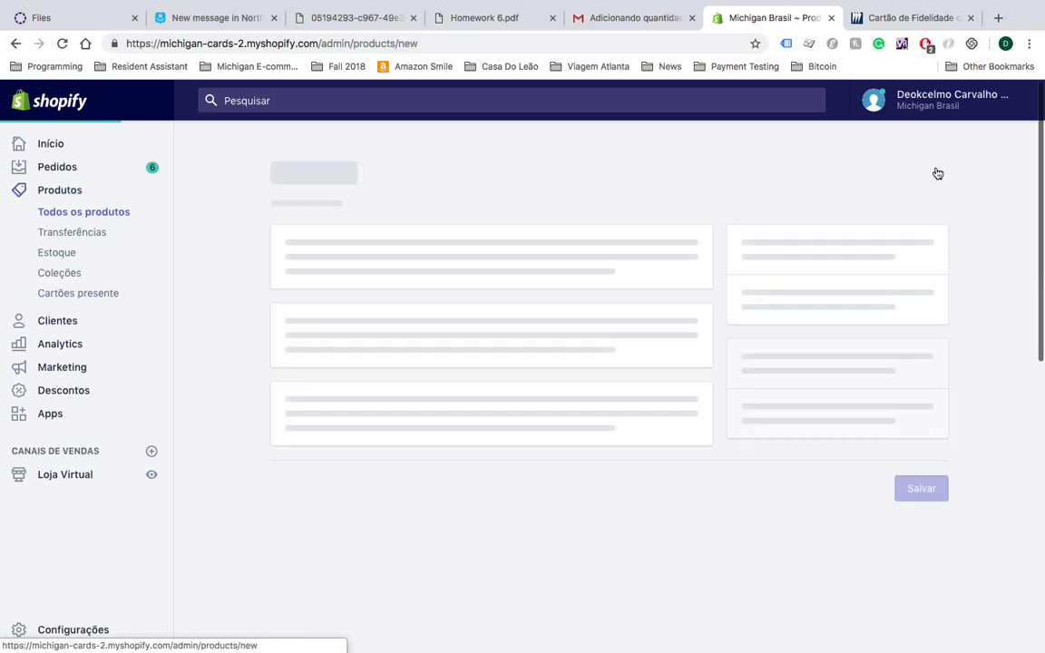
{"action": "scroll", "coordinate": [539, 483], "scroll_direction": "down", "scroll_amount": 7}
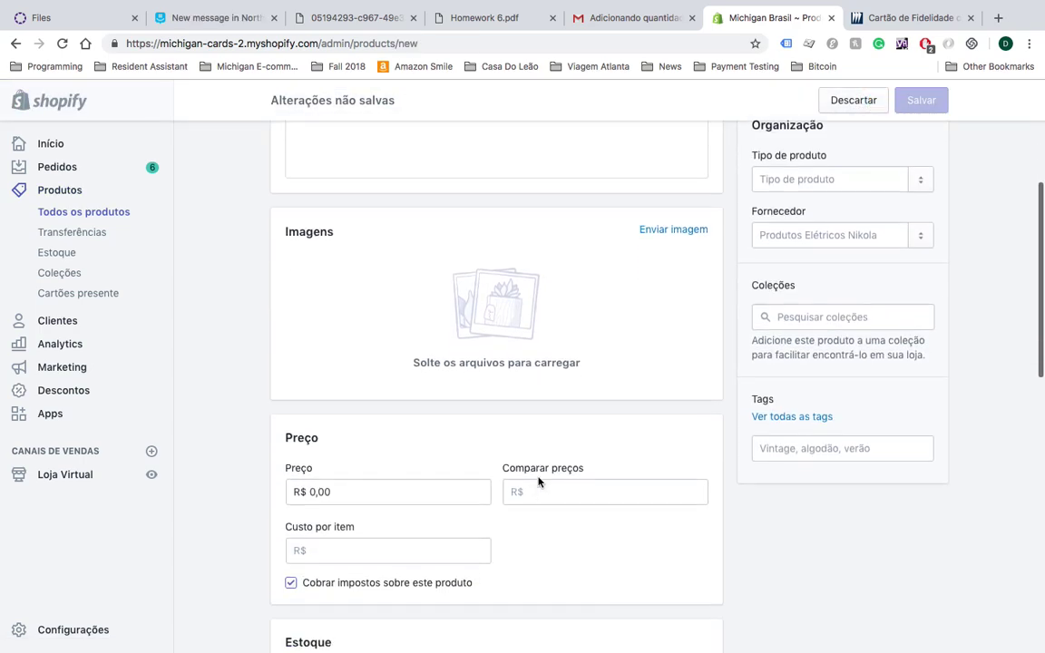
{"action": "scroll", "coordinate": [539, 483], "scroll_direction": "down", "scroll_amount": 5}
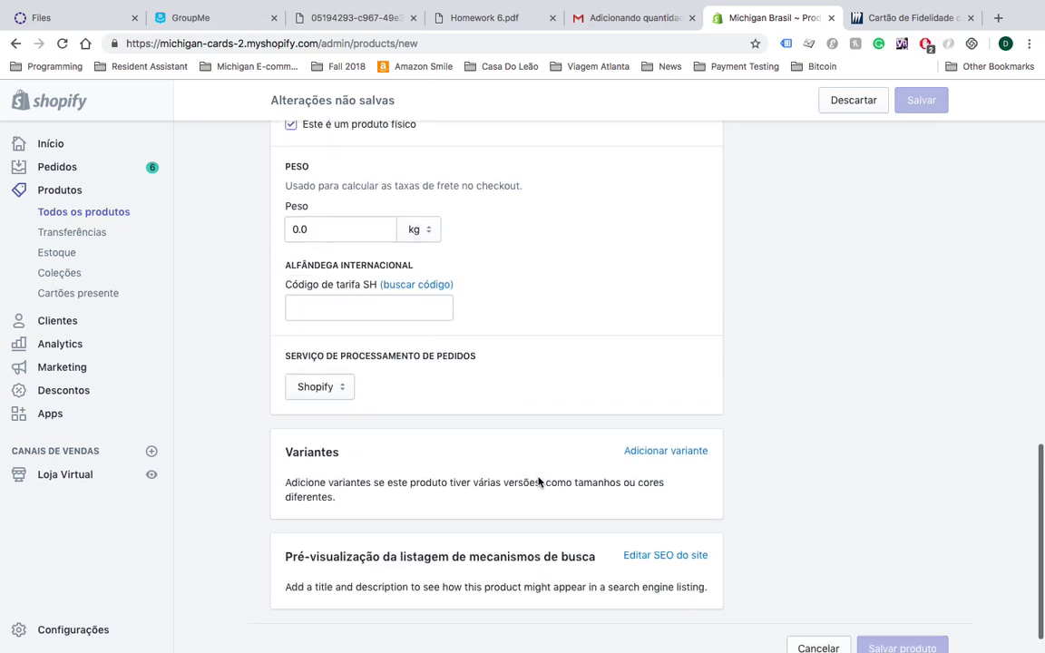
{"action": "left_click", "coordinate": [663, 416]}
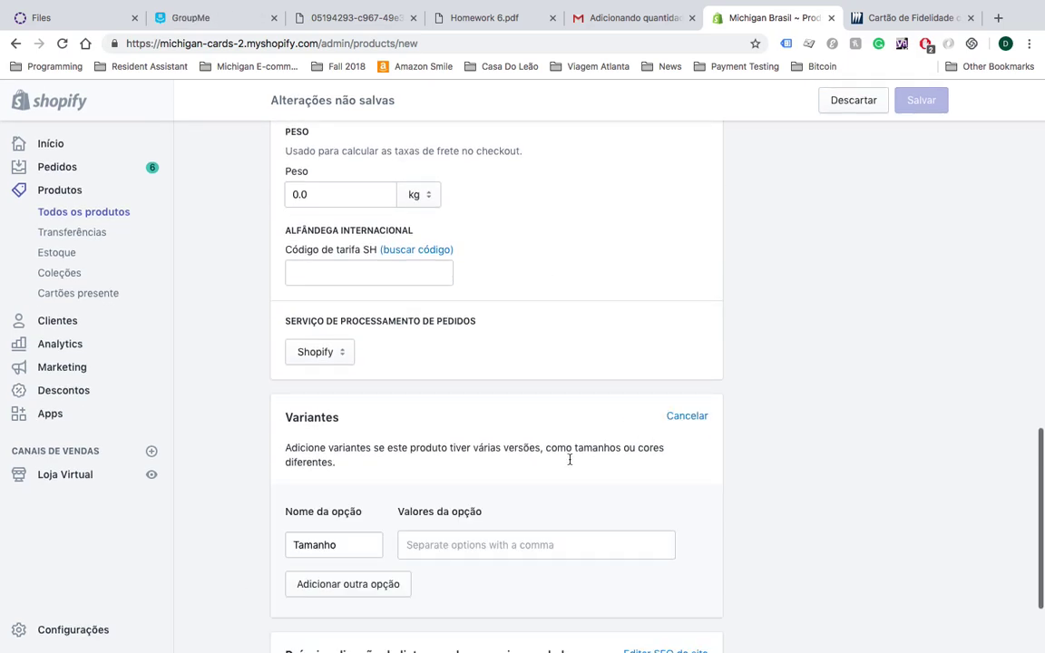
Step: Give the Tamanho option the values Pequeno, Medio and Grande
{"action": "double_click", "coordinate": [361, 539]}
{"action": "left_click", "coordinate": [454, 534]}
{"action": "type", "text": "Pequeno"}
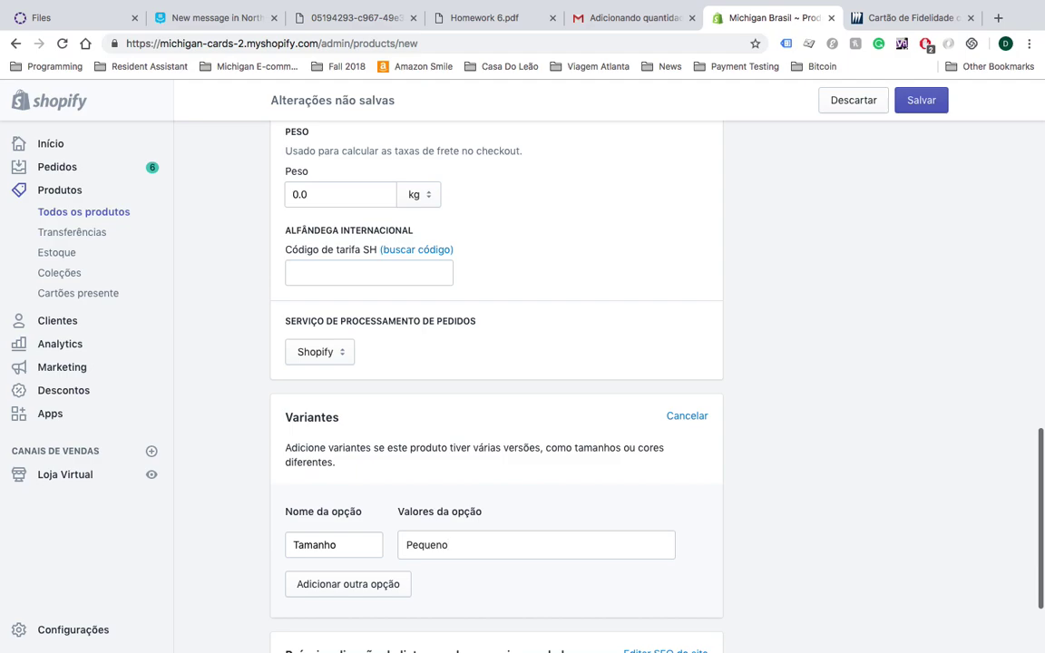
{"action": "key", "text": "Return"}
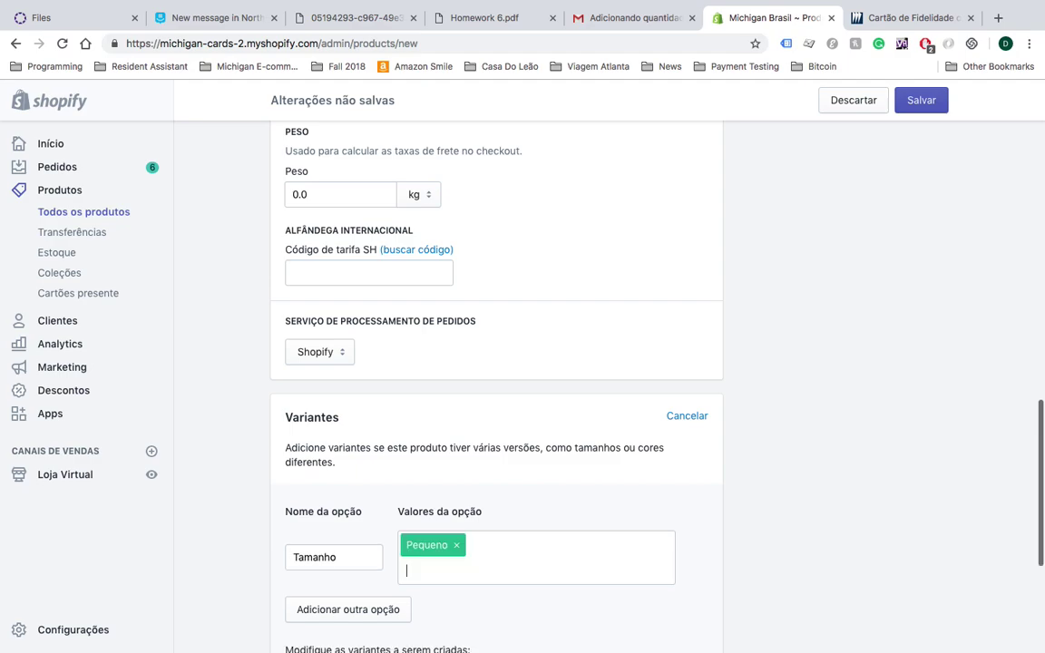
{"action": "type", "text": "Medio"}
{"action": "key", "text": "Return"}
{"action": "type", "text": "Grande"}
{"action": "key", "text": "Return"}
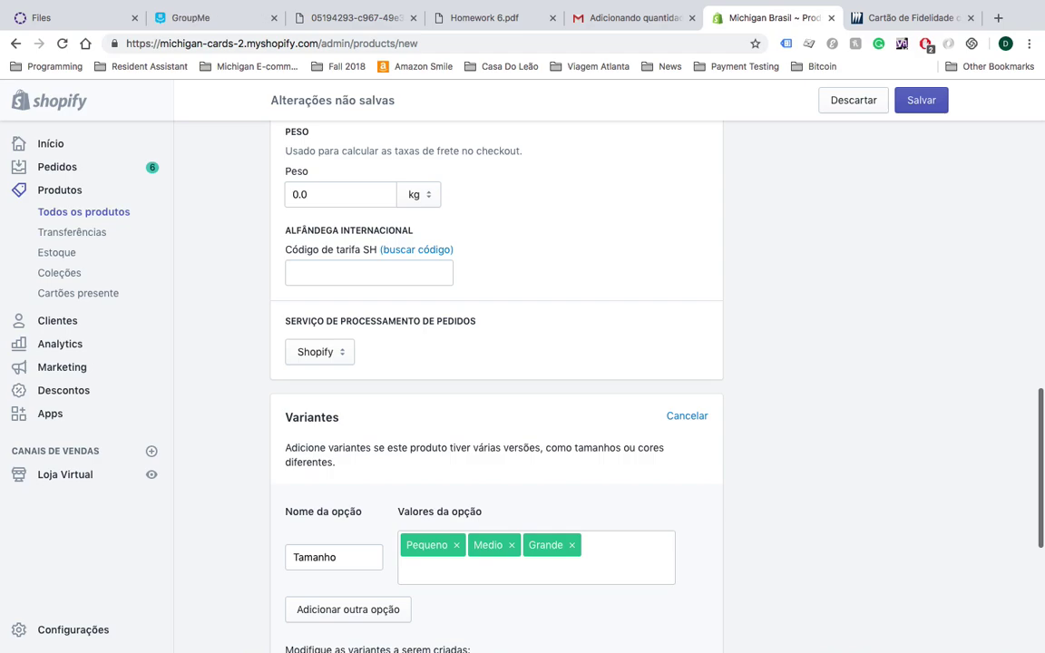
Step: Add a second variant option named Cor
{"action": "left_click", "coordinate": [385, 610]}
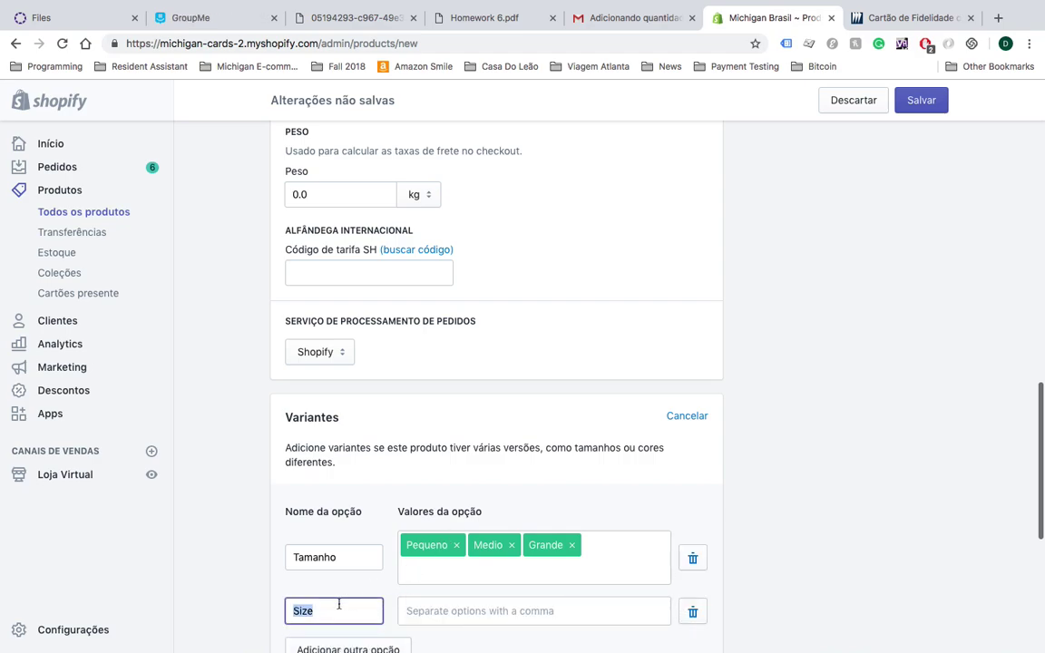
{"action": "type", "text": "Cor"}
{"action": "key", "text": "Tab"}
Step: Give the Cor option the values Vermelho and Verde, correcting any misspelling, and dismiss the option name suggestion
{"action": "type", "text": "V"}
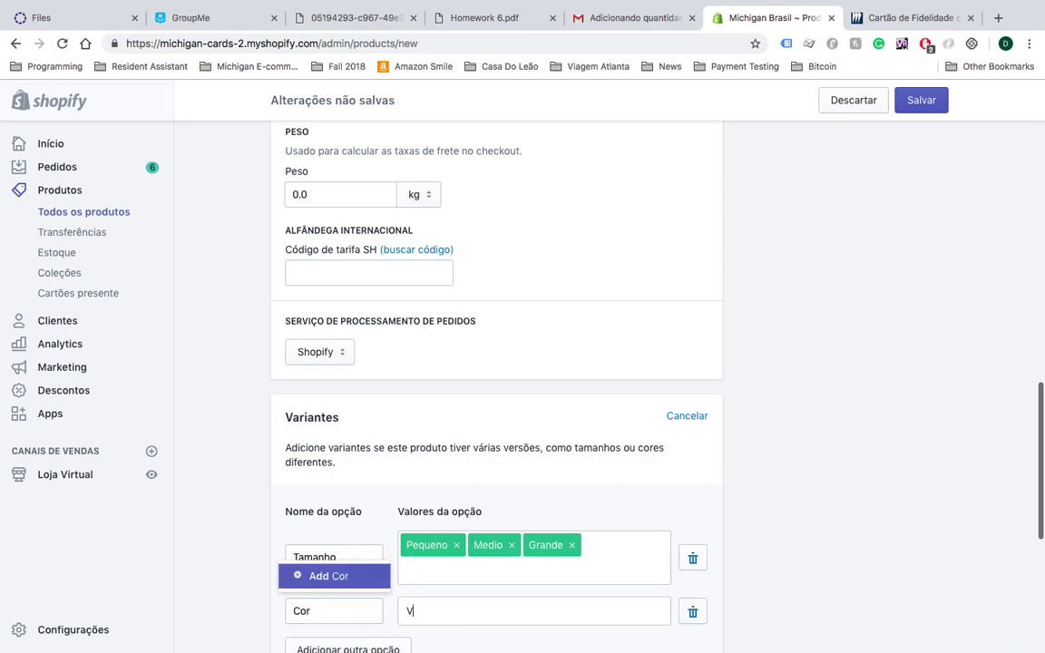
{"action": "type", "text": "ermleho"}
{"action": "key", "text": "BackSpace"}
{"action": "key", "text": "BackSpace"}
{"action": "key", "text": "BackSpace"}
{"action": "key", "text": "BackSpace"}
{"action": "type", "text": "elho,"}
{"action": "key", "text": "BackSpace"}
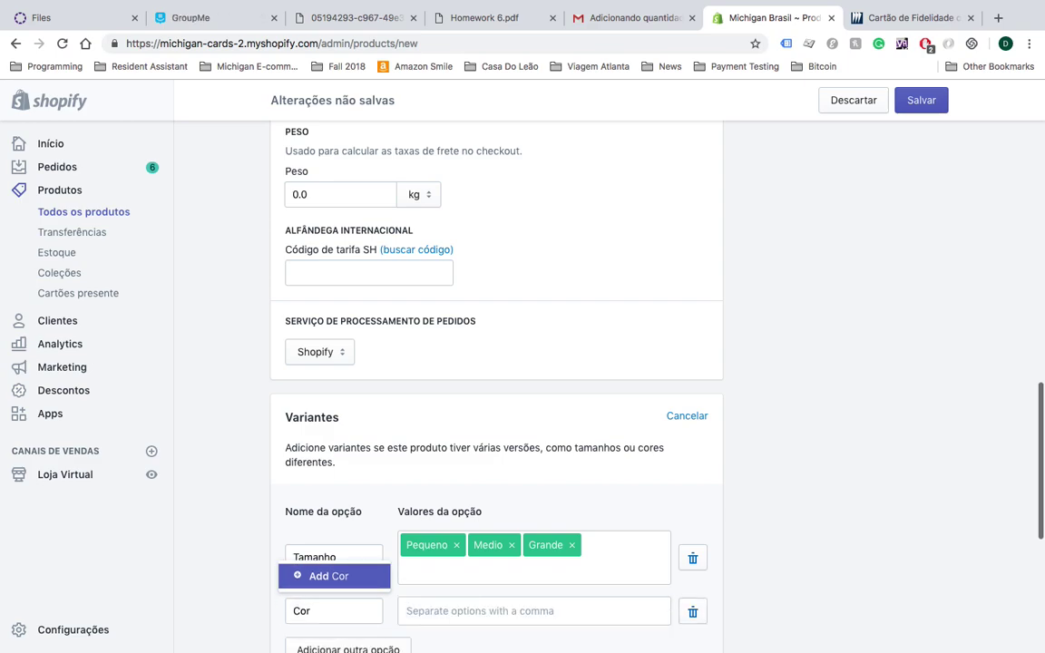
{"action": "type", "text": "Vermleho"}
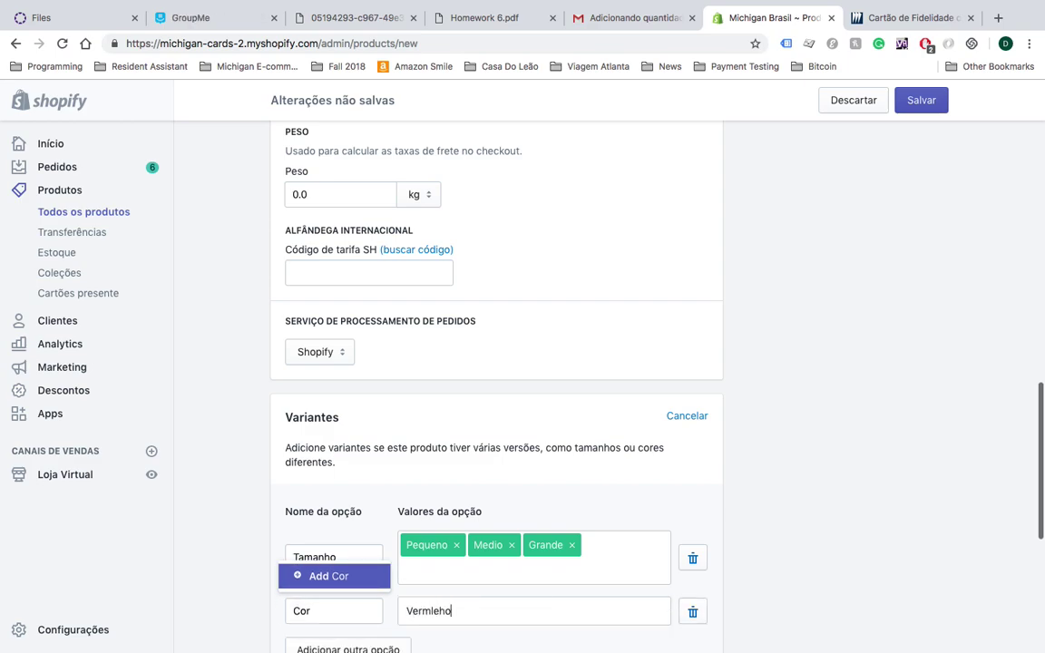
{"action": "key", "text": "BackSpace"}
{"action": "key", "text": "BackSpace"}
{"action": "key", "text": "BackSpace"}
{"action": "key", "text": "BackSpace"}
{"action": "type", "text": "elho"}
{"action": "key", "text": "Return"}
{"action": "type", "text": "Ver"}
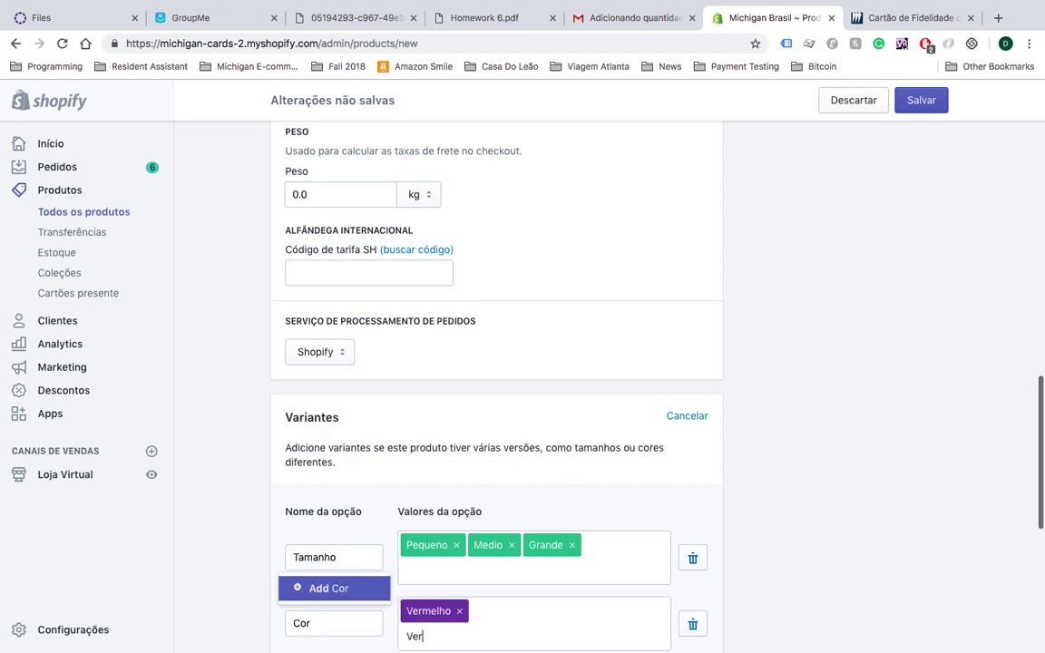
{"action": "type", "text": "de"}
{"action": "key", "text": "Return"}
{"action": "left_click", "coordinate": [252, 588]}
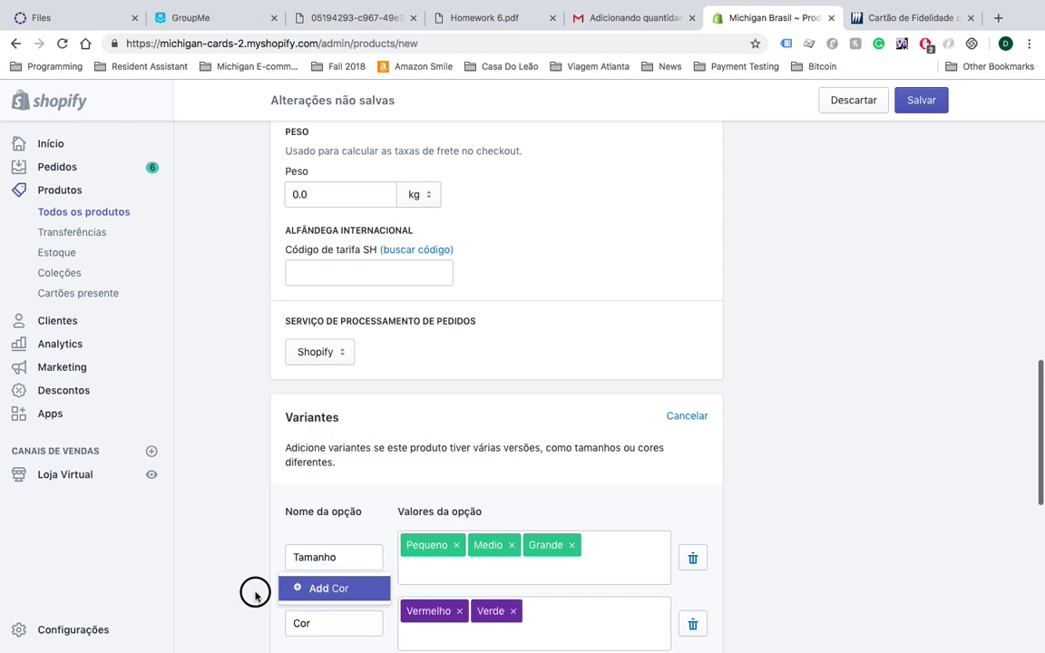
Step: Add a third variant option named Origem with the values Goias and SP
{"action": "scroll", "coordinate": [257, 596], "scroll_direction": "down", "scroll_amount": 3}
{"action": "left_click", "coordinate": [334, 540]}
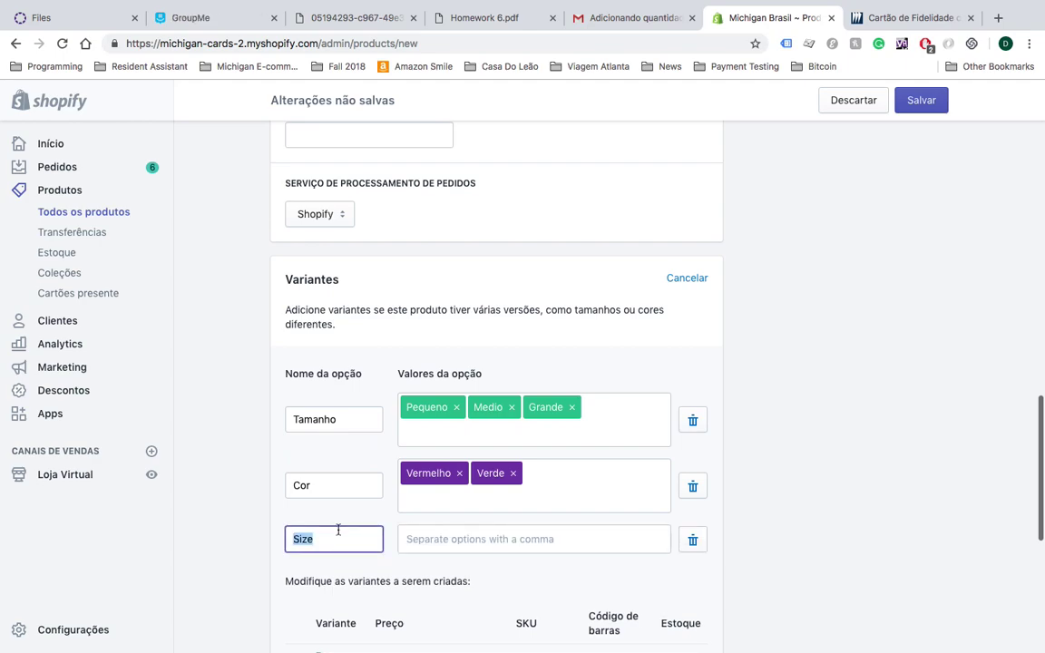
{"action": "type", "text": "Origem"}
{"action": "key", "text": "Tab"}
{"action": "type", "text": "Goia"}
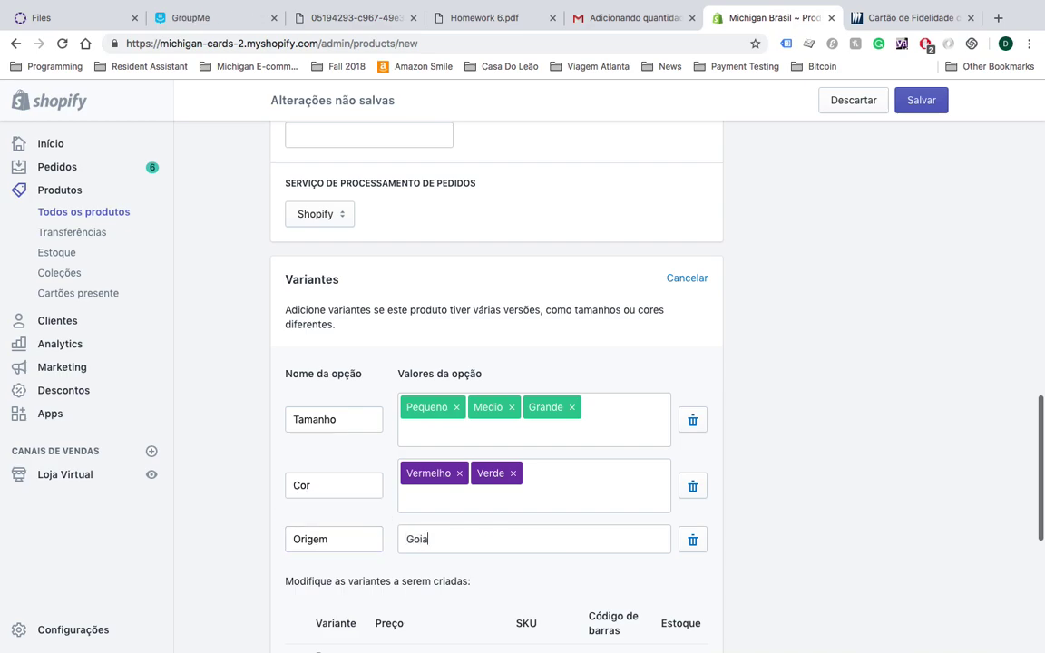
{"action": "type", "text": "s,SP,"}
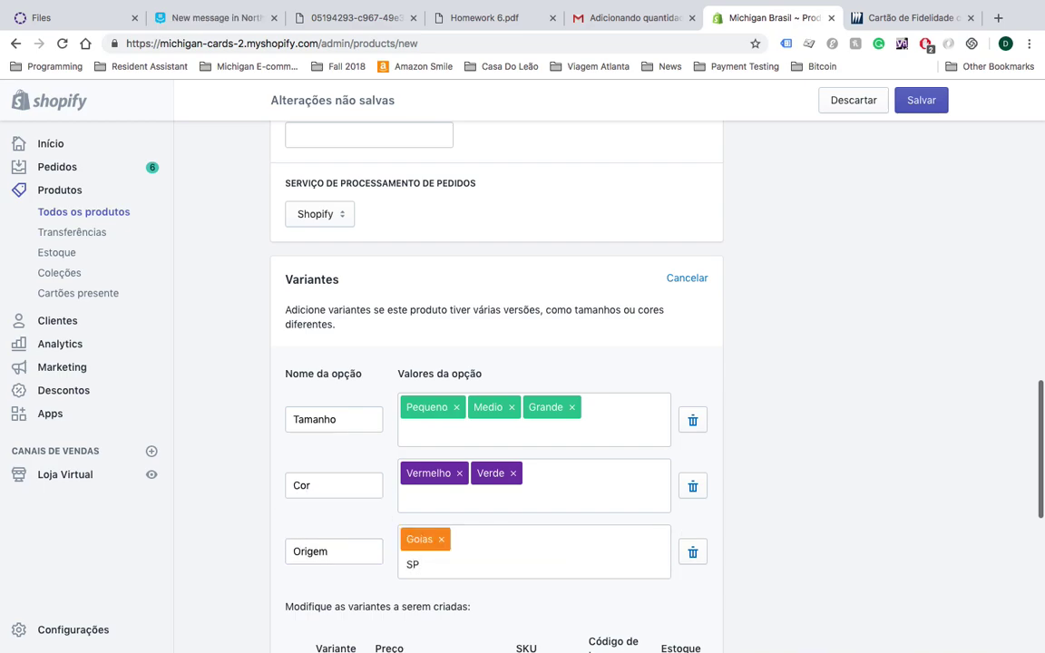
Step: Review the generated size, colour and origin combinations with their price, SKU, barcode and stock fields
{"action": "scroll", "coordinate": [467, 477], "scroll_direction": "down", "scroll_amount": 8}
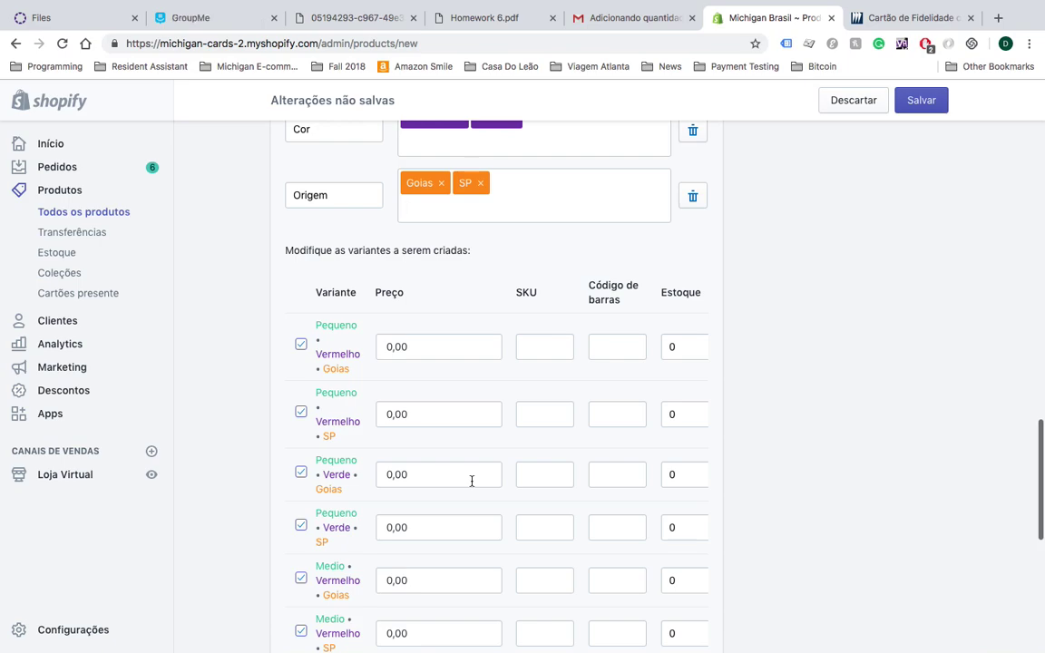
{"action": "scroll", "coordinate": [472, 481], "scroll_direction": "down", "scroll_amount": 2}
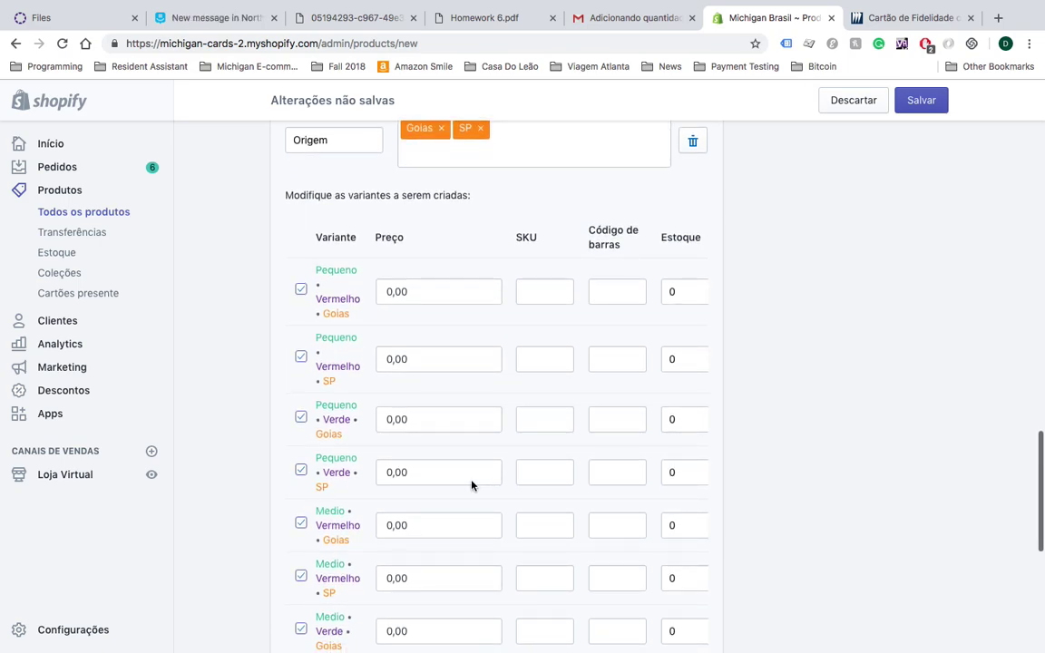
{"action": "left_click", "coordinate": [422, 287]}
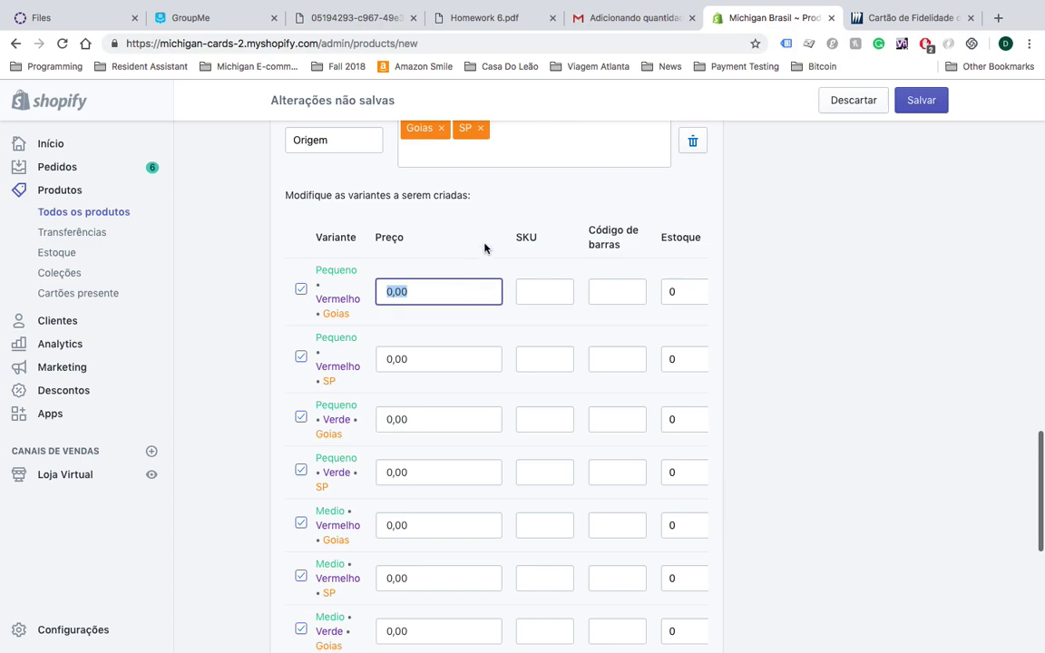
{"action": "left_click", "coordinate": [784, 255]}
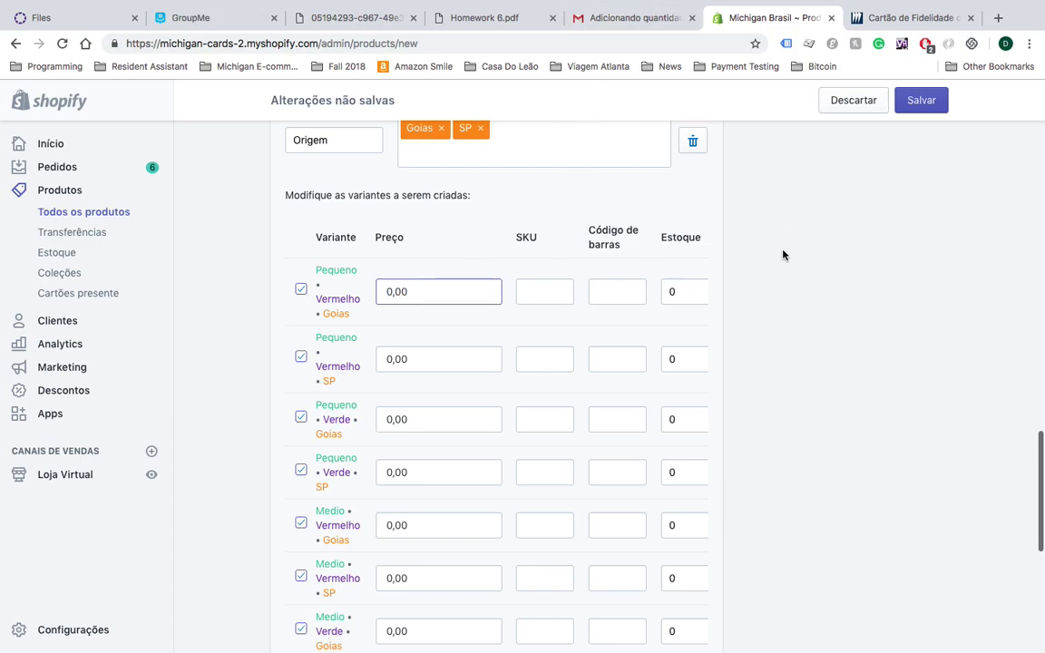
{"action": "scroll", "coordinate": [784, 255], "scroll_direction": "up", "scroll_amount": 3}
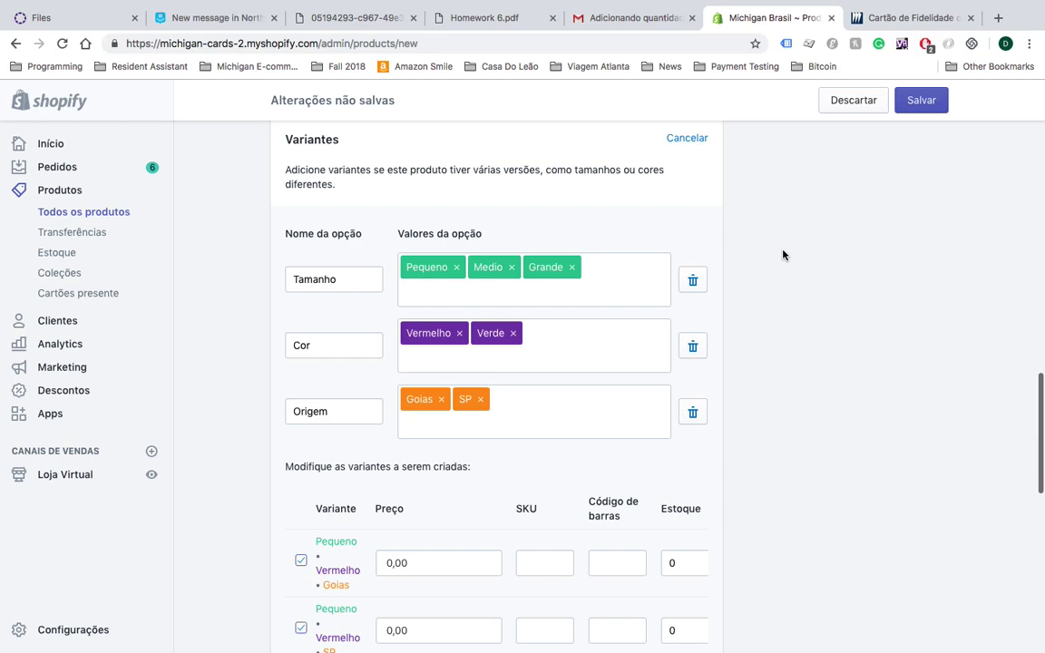
{"action": "scroll", "coordinate": [784, 255], "scroll_direction": "up", "scroll_amount": 2}
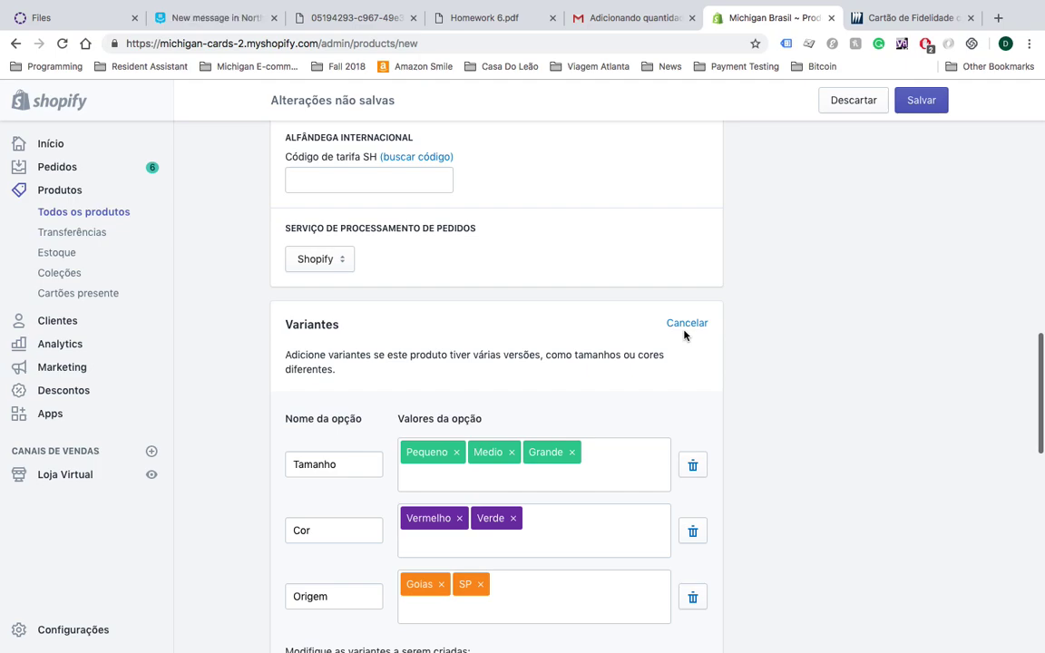
Step: Discard the unsaved new product and return to the product list
{"action": "left_click", "coordinate": [872, 102]}
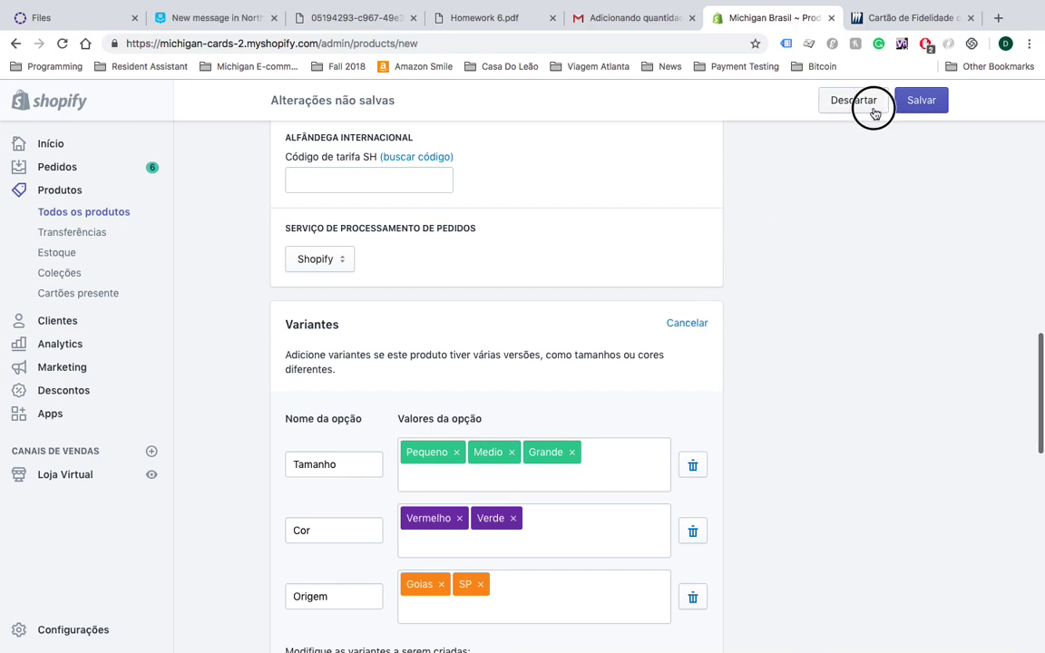
{"action": "left_click", "coordinate": [677, 413]}
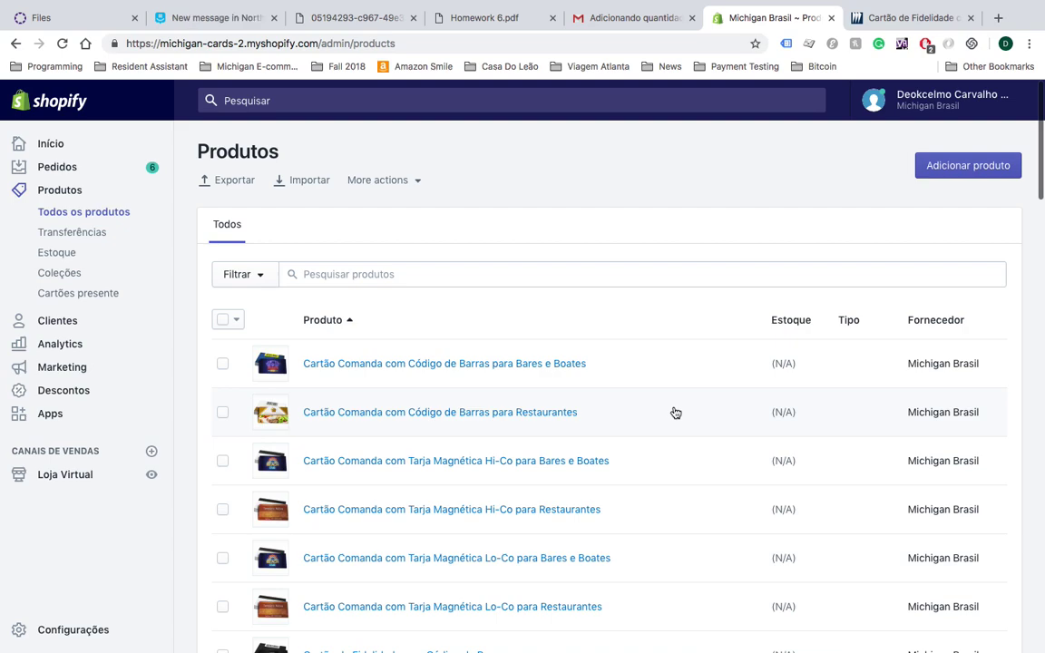
{"action": "mouse_move", "coordinate": [571, 4]}
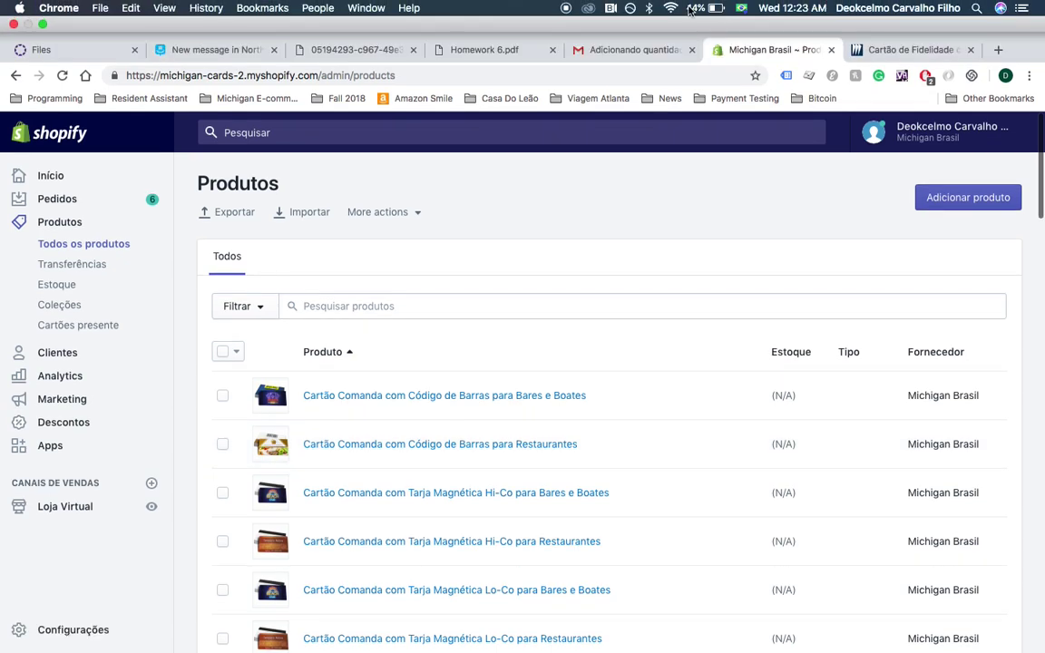